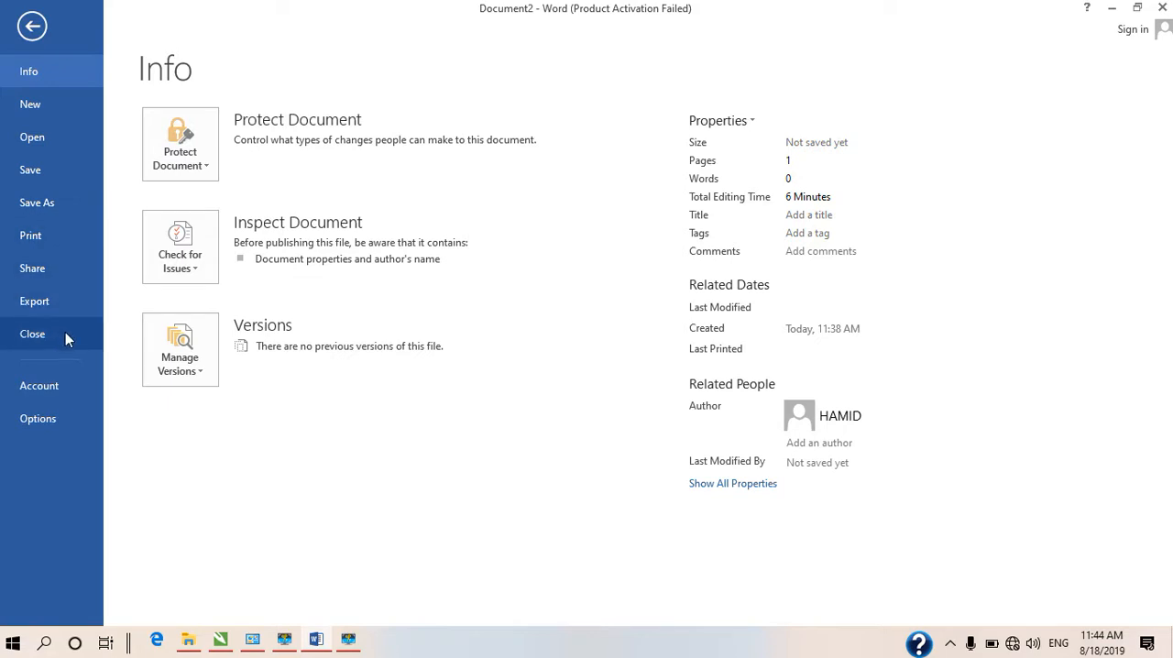
Return to the blank document and generate sample text in it with =rand()
{"action": "left_click", "coordinate": [32, 26]}
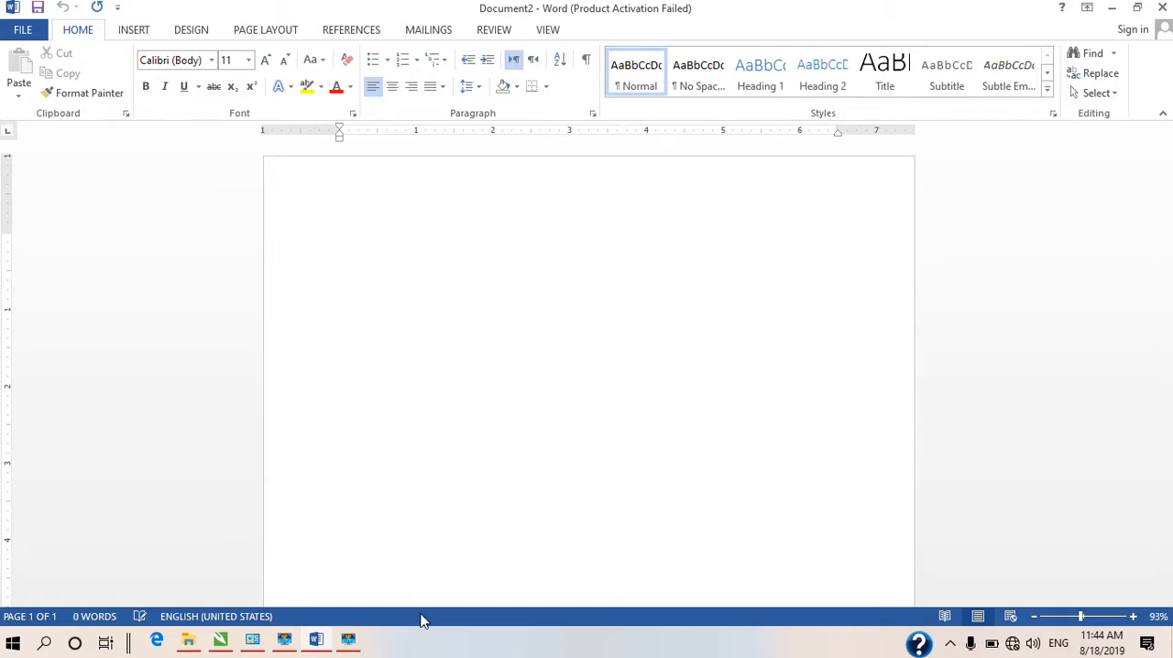
{"action": "type", "text": "=rand()"}
{"action": "key", "text": "Return"}
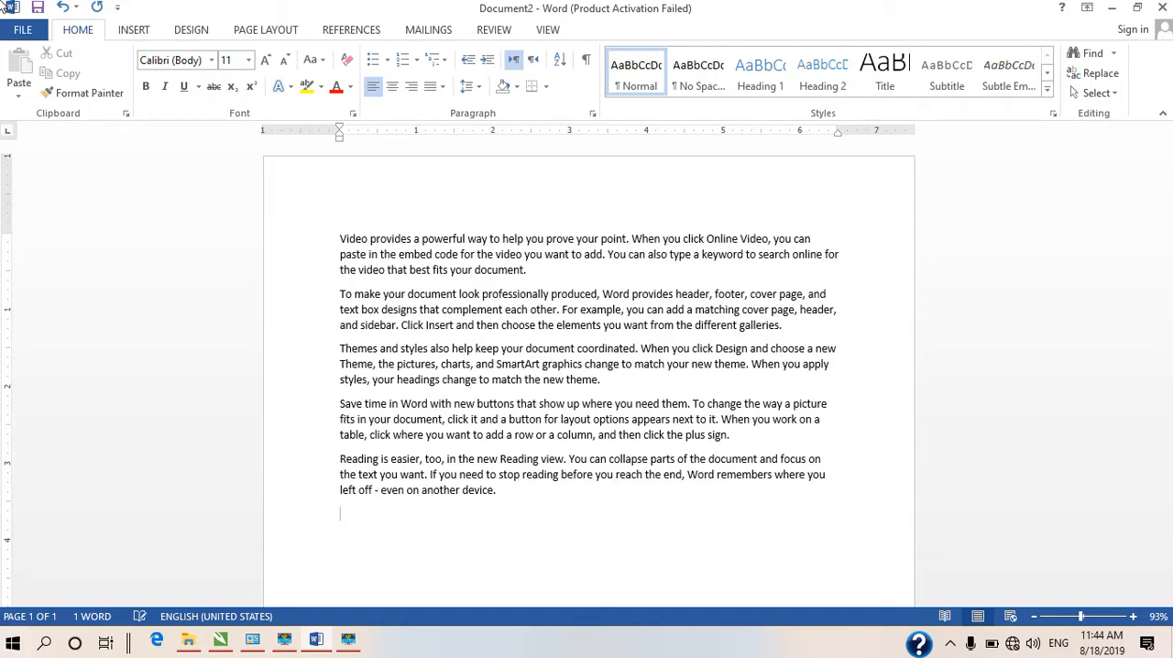
Generate ten more sample paragraphs below the existing text with =rand(10)
{"action": "type", "text": "="}
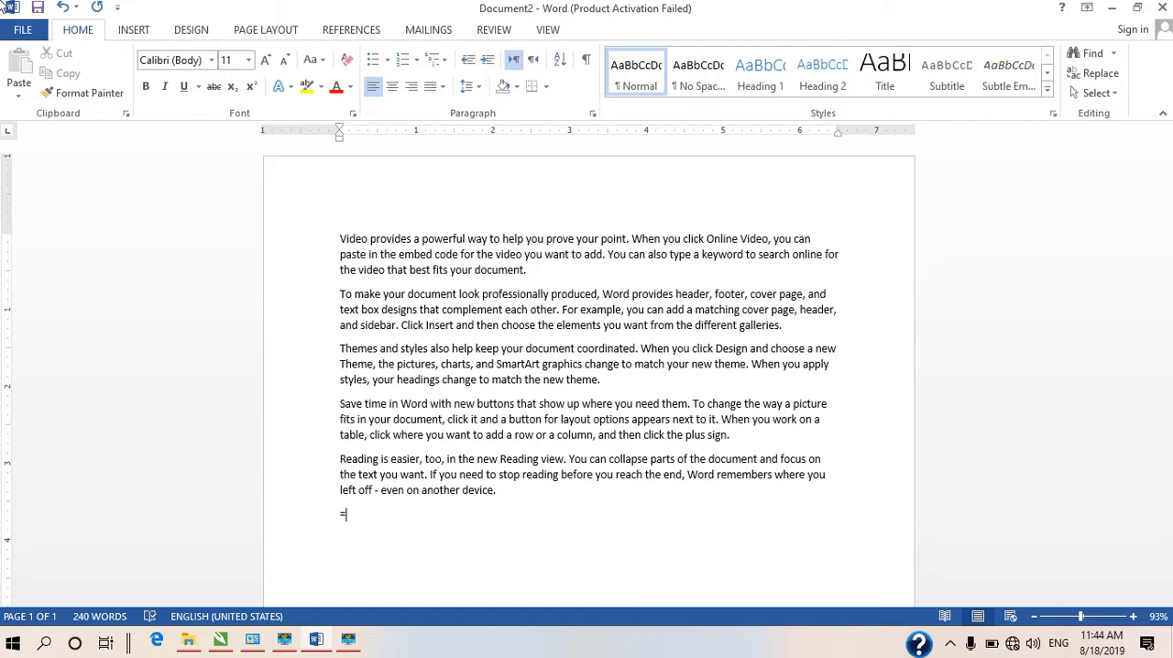
{"action": "type", "text": "rand"}
{"action": "type", "text": "()"}
{"action": "type", "text": "10"}
{"action": "key", "text": "Return"}
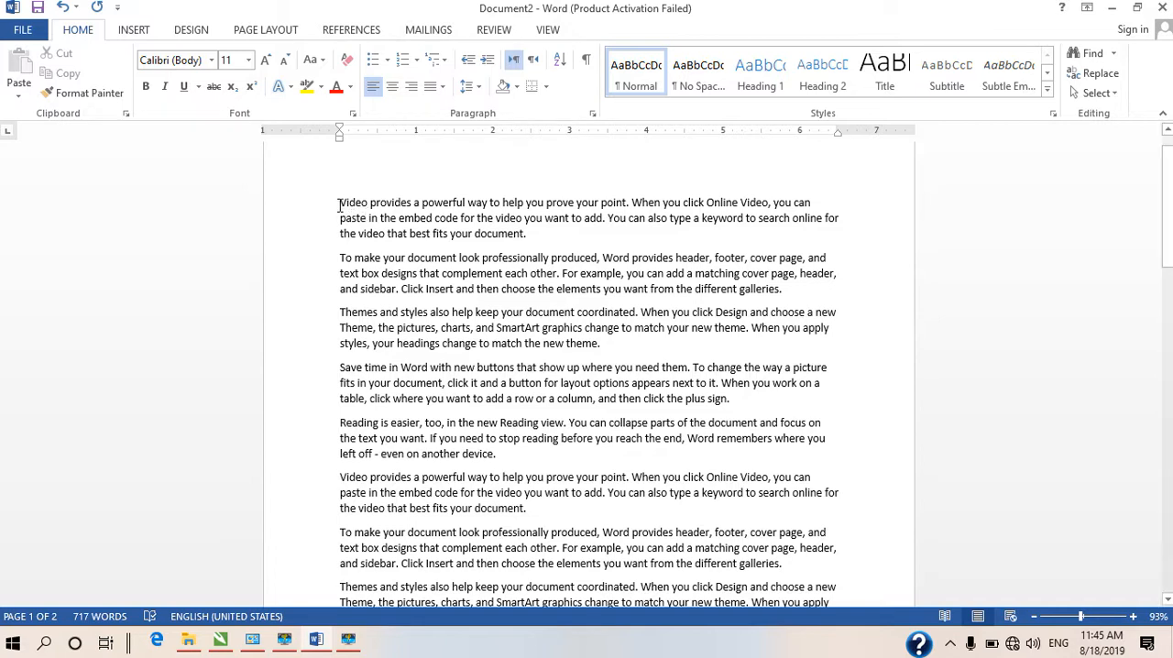
Make the first line of the first paragraph bold
{"action": "left_click_drag", "start_coordinate": [339, 205], "coordinate": [819, 196]}
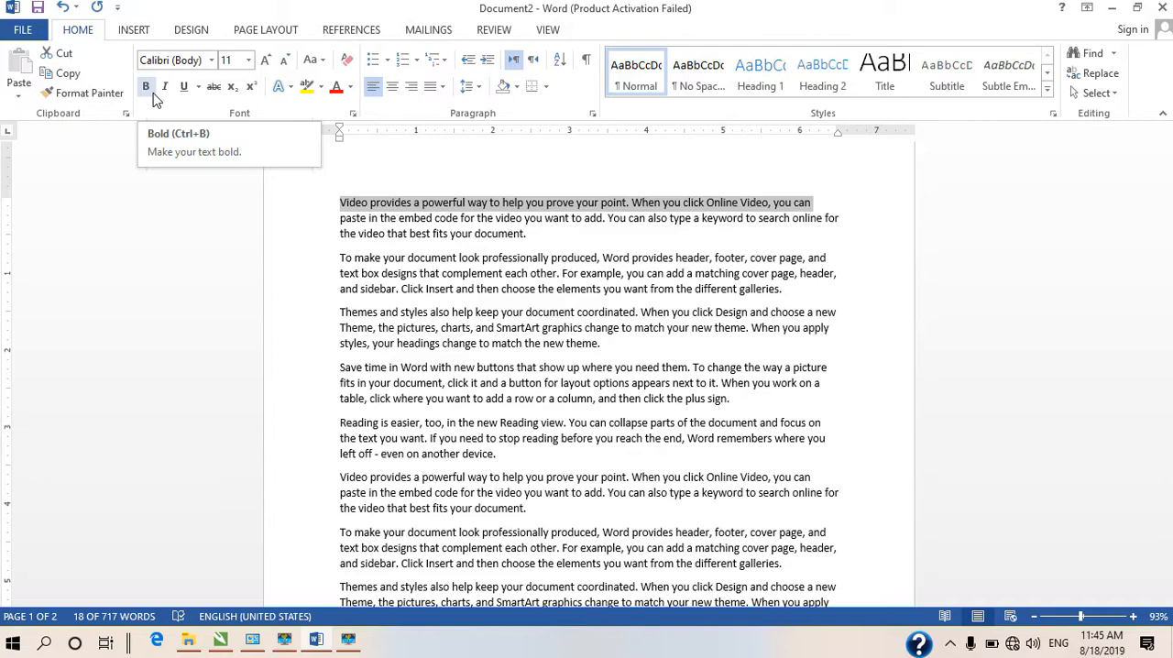
{"action": "left_click", "coordinate": [146, 86]}
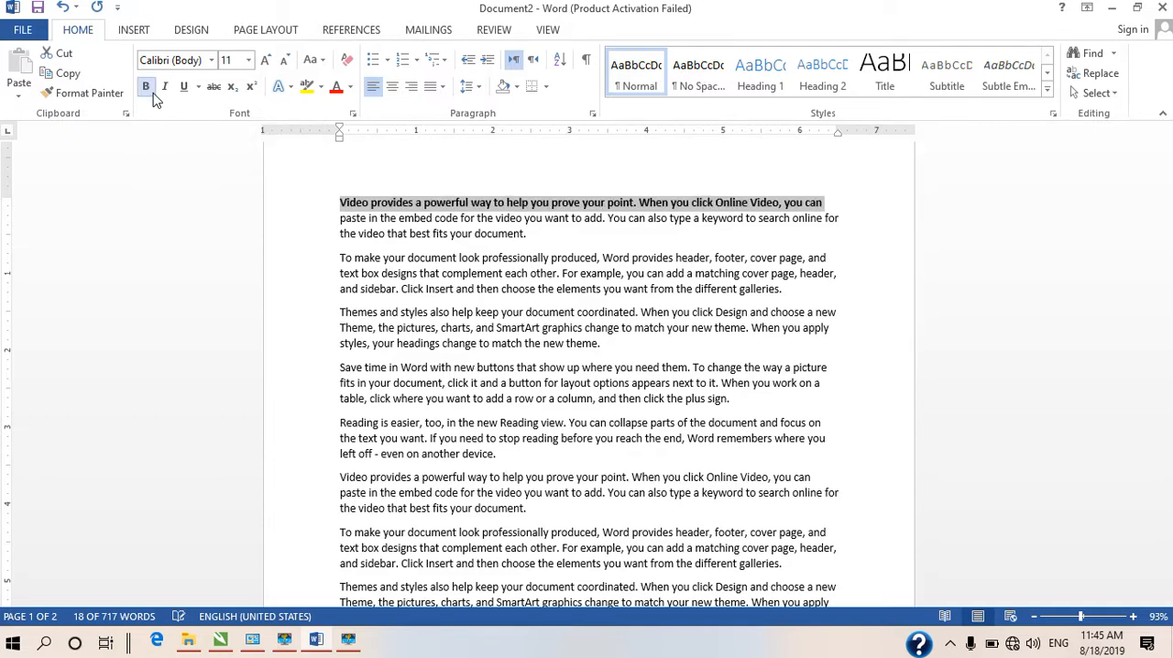
{"action": "left_click", "coordinate": [875, 209]}
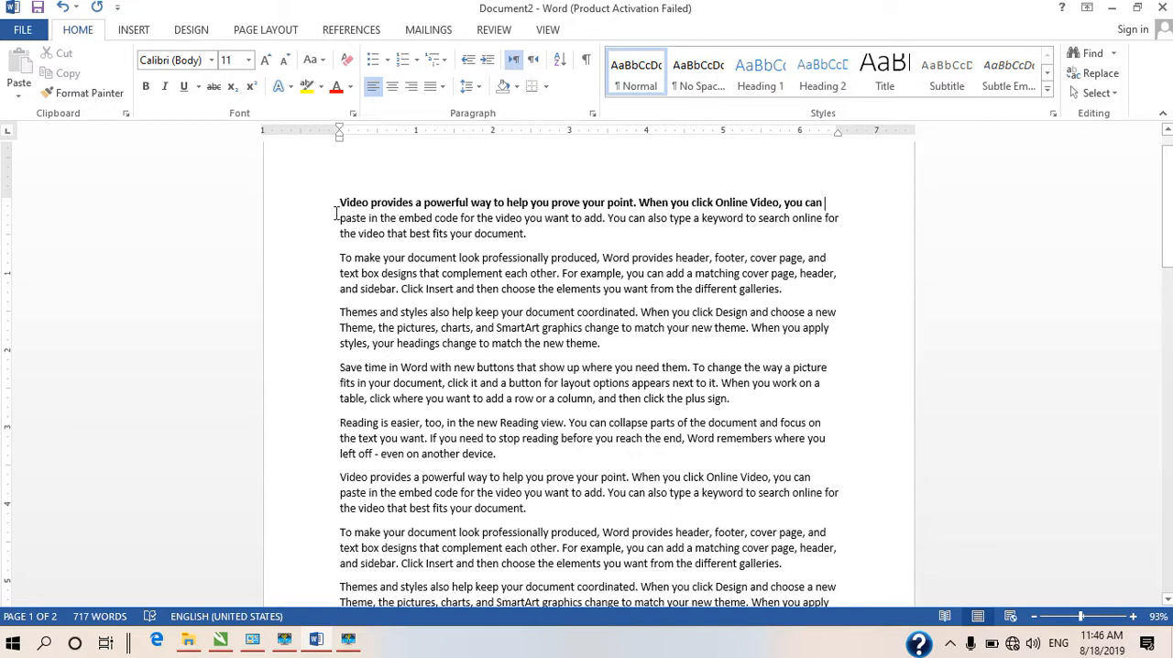
Italicize the second line of the first paragraph
{"action": "left_click_drag", "start_coordinate": [338, 216], "coordinate": [846, 221]}
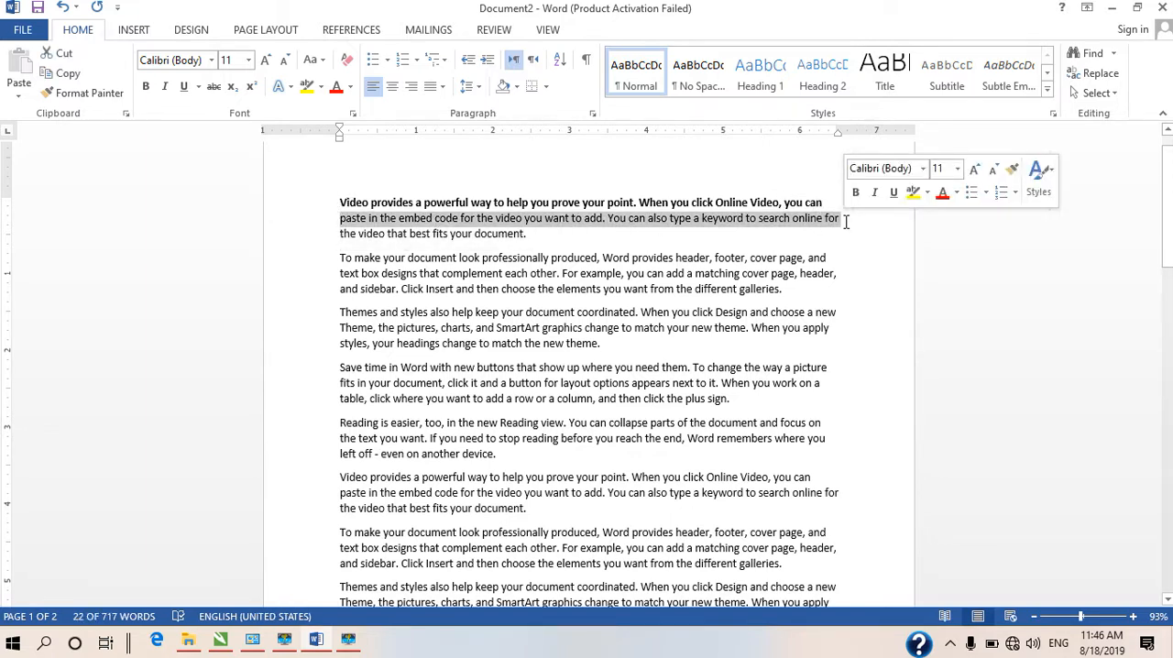
{"action": "left_click", "coordinate": [173, 92]}
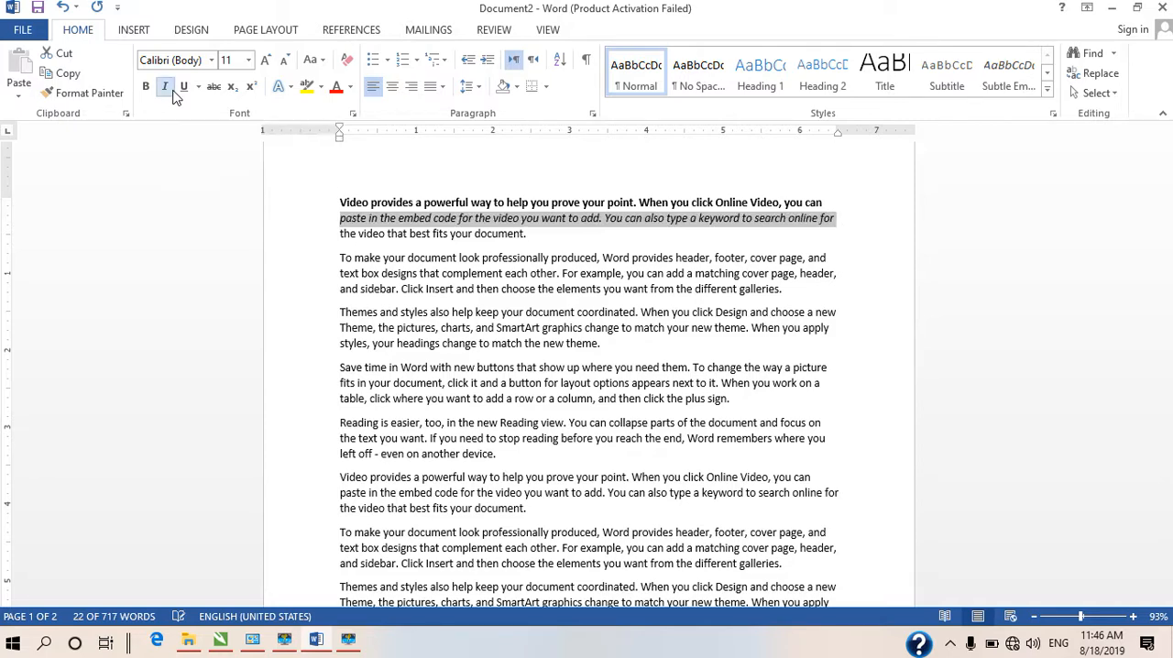
{"action": "left_click", "coordinate": [863, 234]}
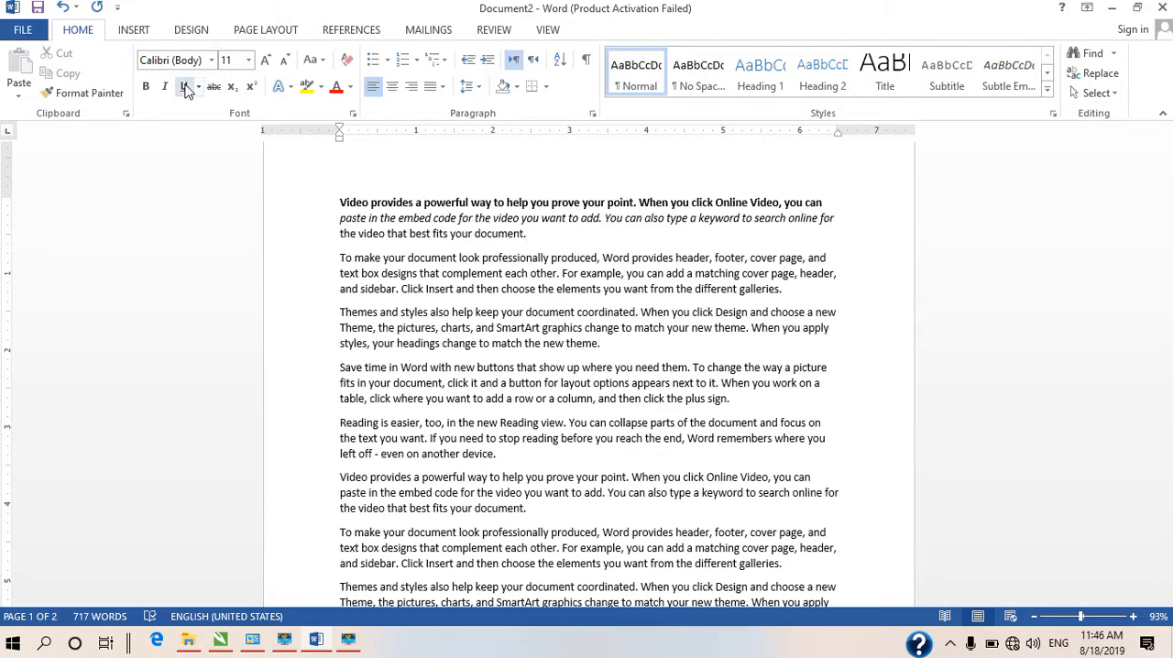
Underline the last line of the first paragraph, "the video that best fits your document."
{"action": "left_click_drag", "start_coordinate": [386, 246], "coordinate": [550, 242]}
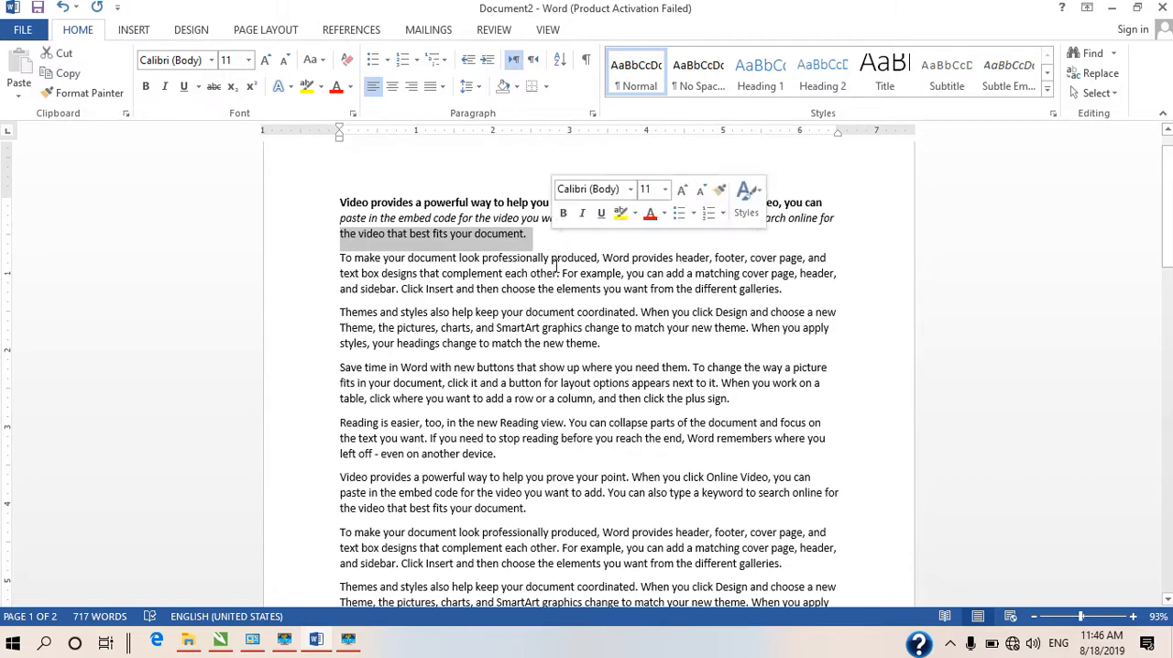
{"action": "left_click", "coordinate": [184, 87]}
{"action": "left_click", "coordinate": [230, 220]}
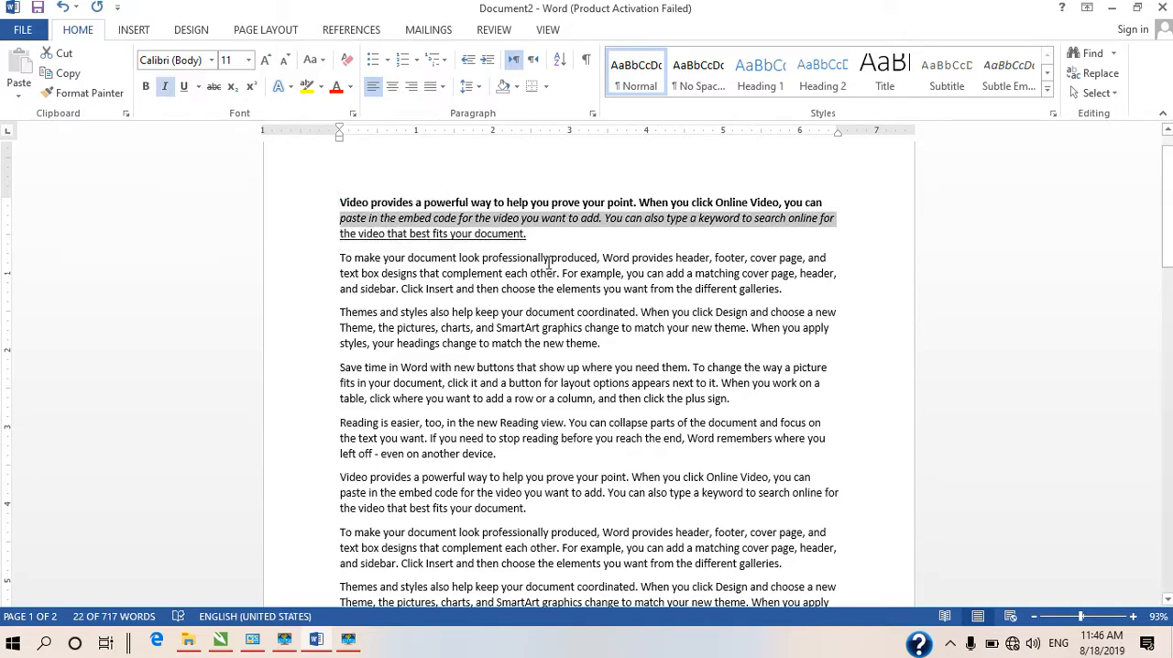
{"action": "left_click", "coordinate": [400, 233]}
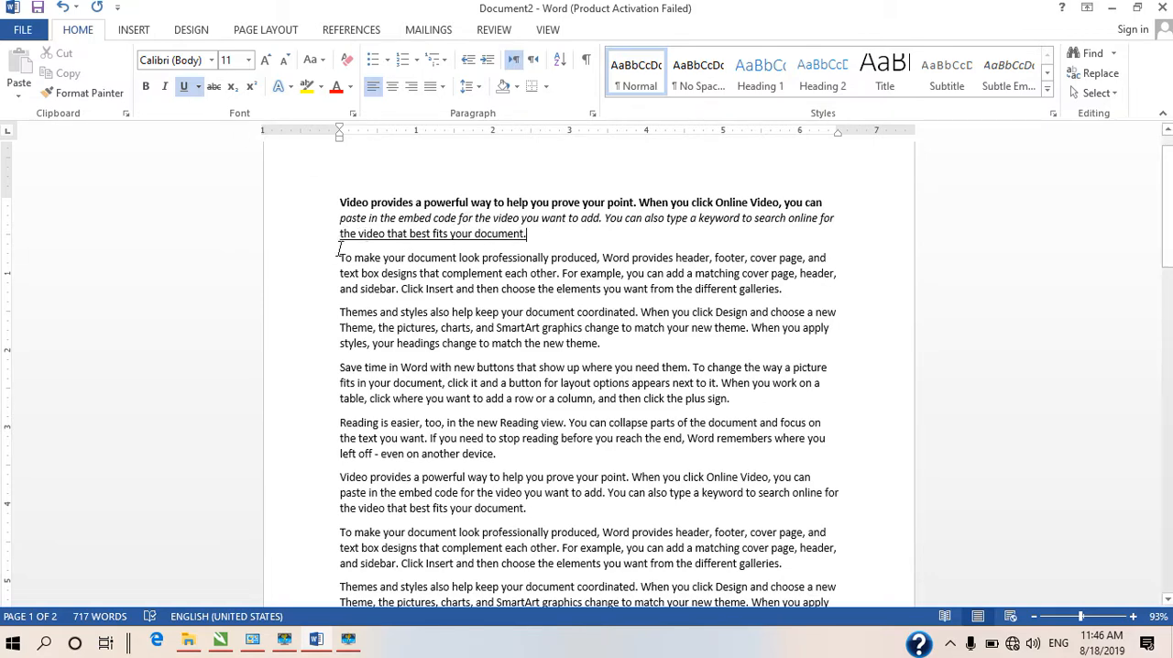
{"action": "left_click_drag", "start_coordinate": [339, 249], "coordinate": [743, 262]}
{"action": "left_click", "coordinate": [288, 272]}
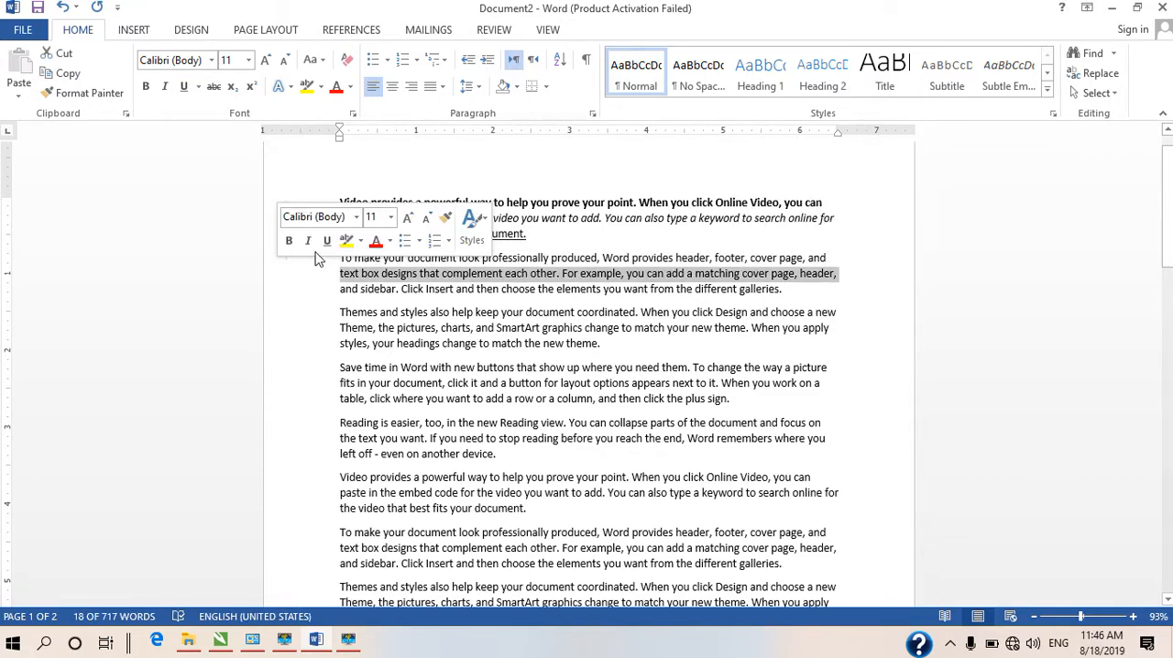
{"action": "left_click_drag", "start_coordinate": [340, 233], "coordinate": [637, 243]}
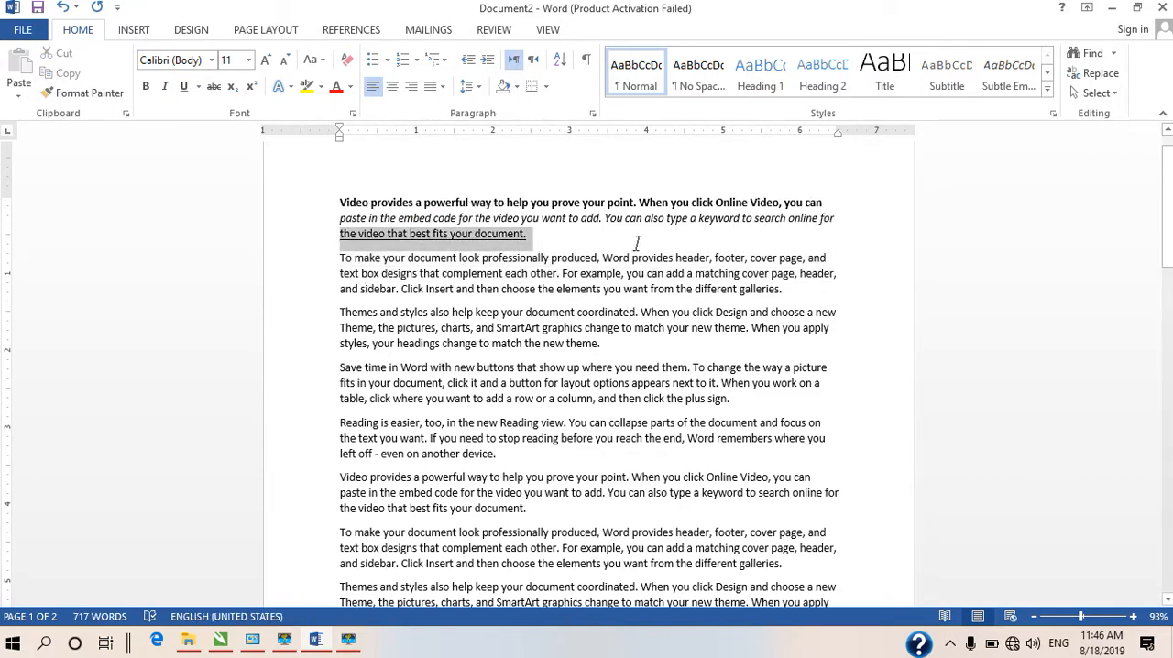
{"action": "left_click", "coordinate": [580, 248]}
Apply strikethrough to the first line of the second paragraph, beginning "To make your document look"
{"action": "left_click", "coordinate": [845, 256]}
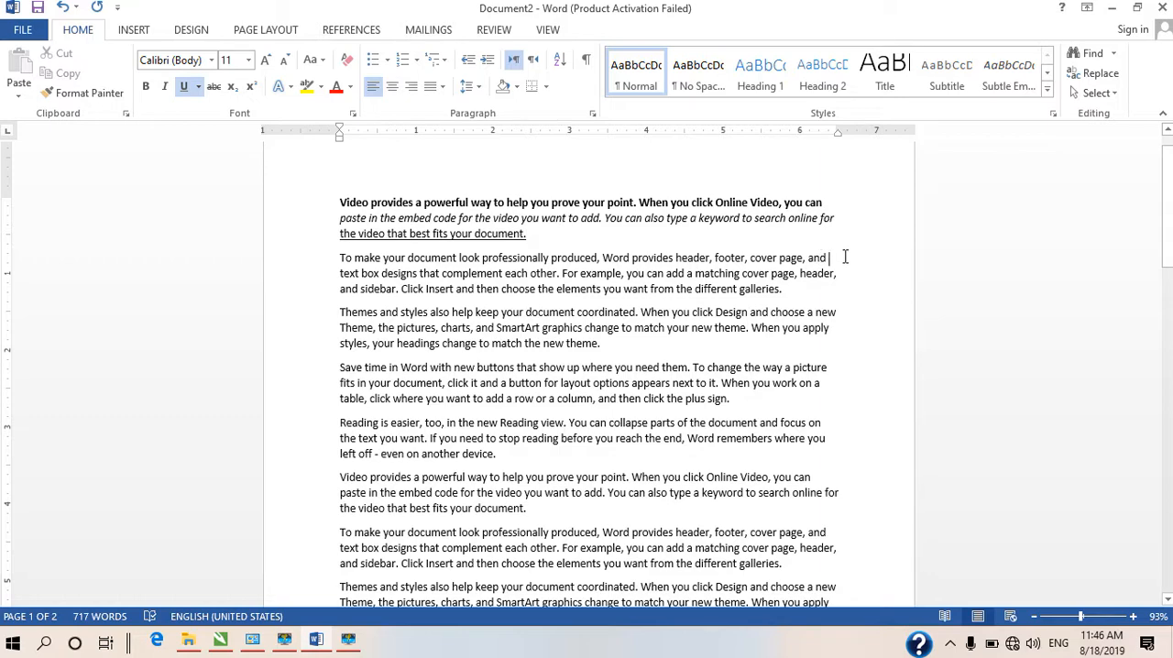
{"action": "left_click_drag", "start_coordinate": [845, 257], "coordinate": [332, 263]}
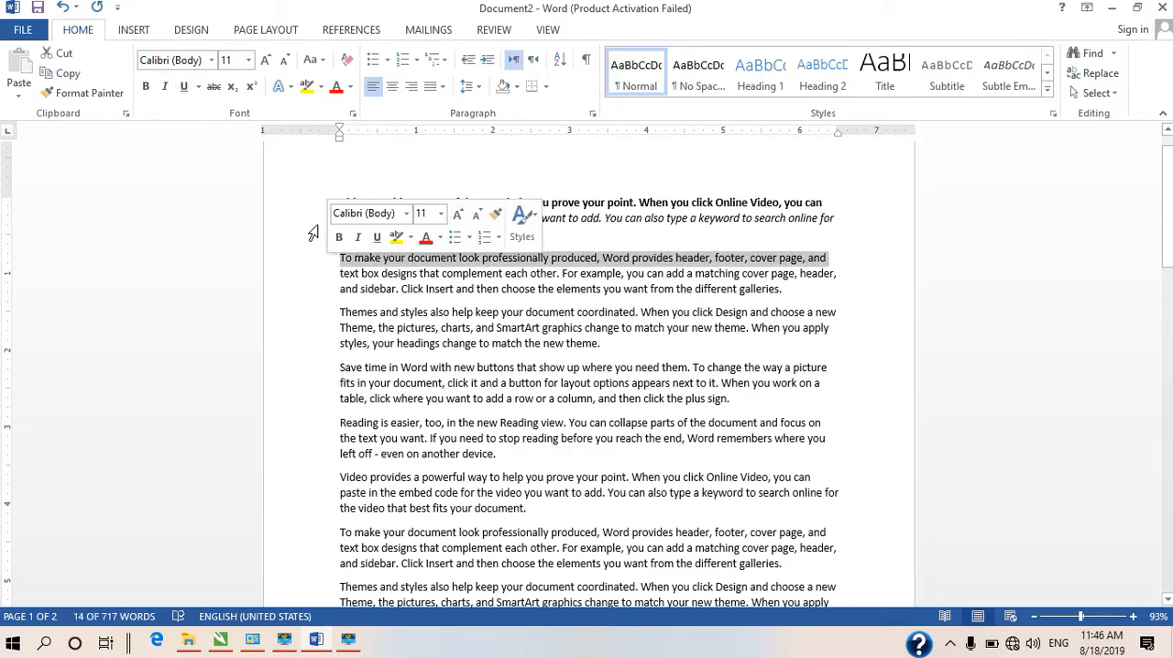
{"action": "left_click", "coordinate": [213, 91]}
{"action": "left_click", "coordinate": [825, 326]}
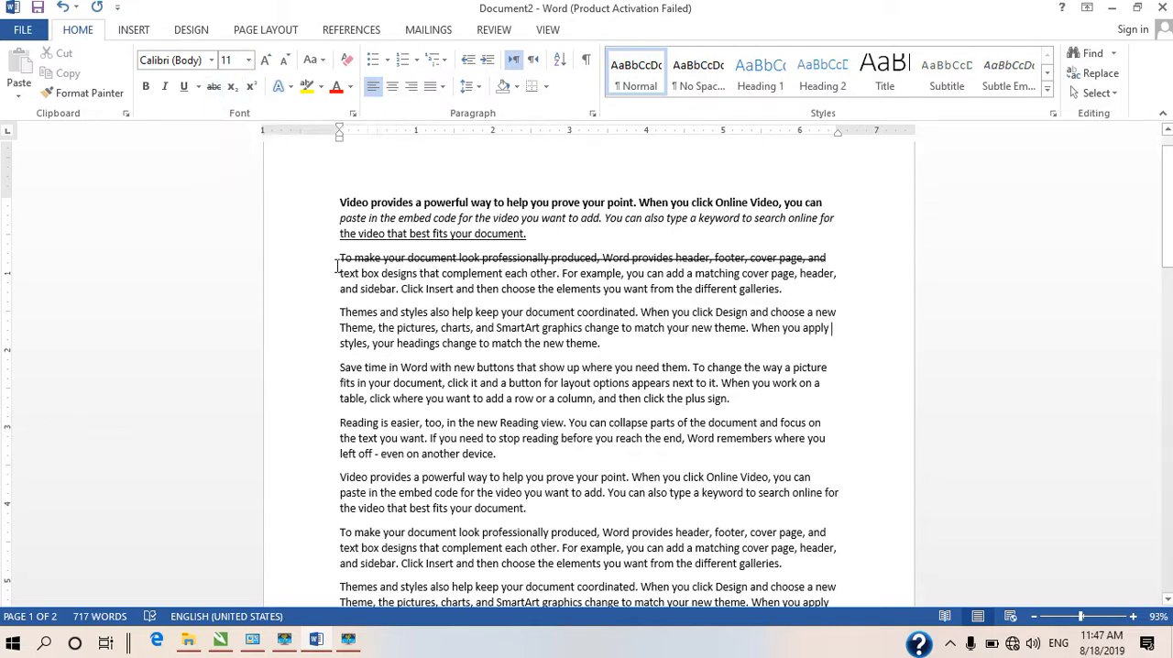
Underline the second line of the second paragraph with a gold-coloured line
{"action": "left_click_drag", "start_coordinate": [336, 268], "coordinate": [867, 272]}
{"action": "left_click", "coordinate": [198, 87]}
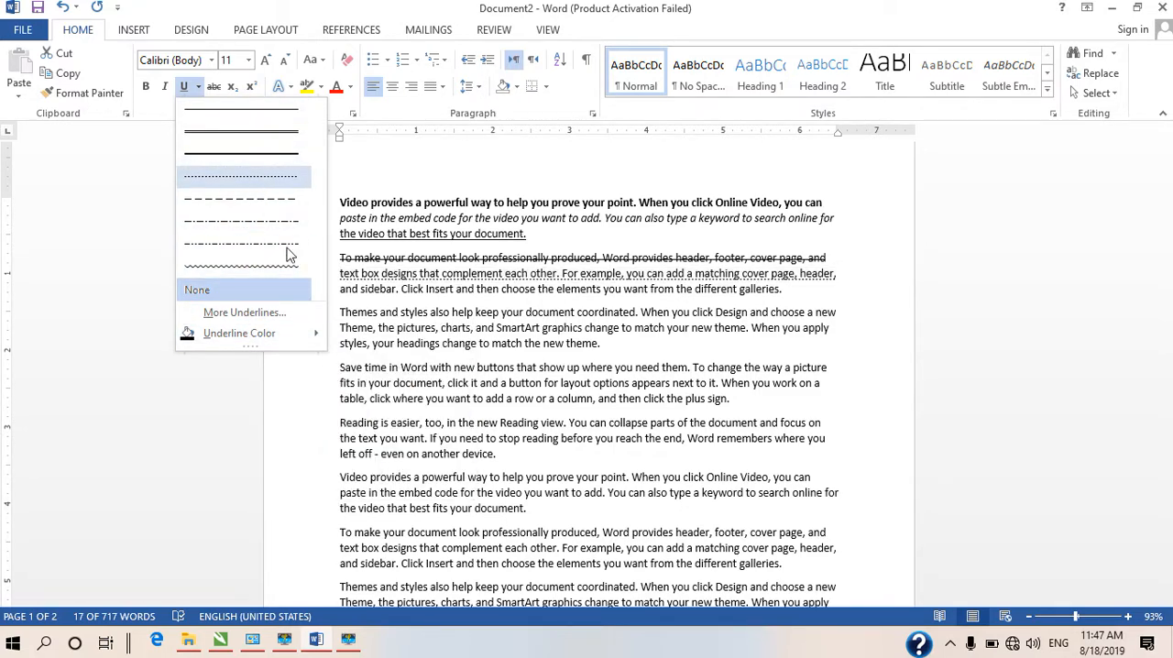
{"action": "mouse_move", "coordinate": [313, 338]}
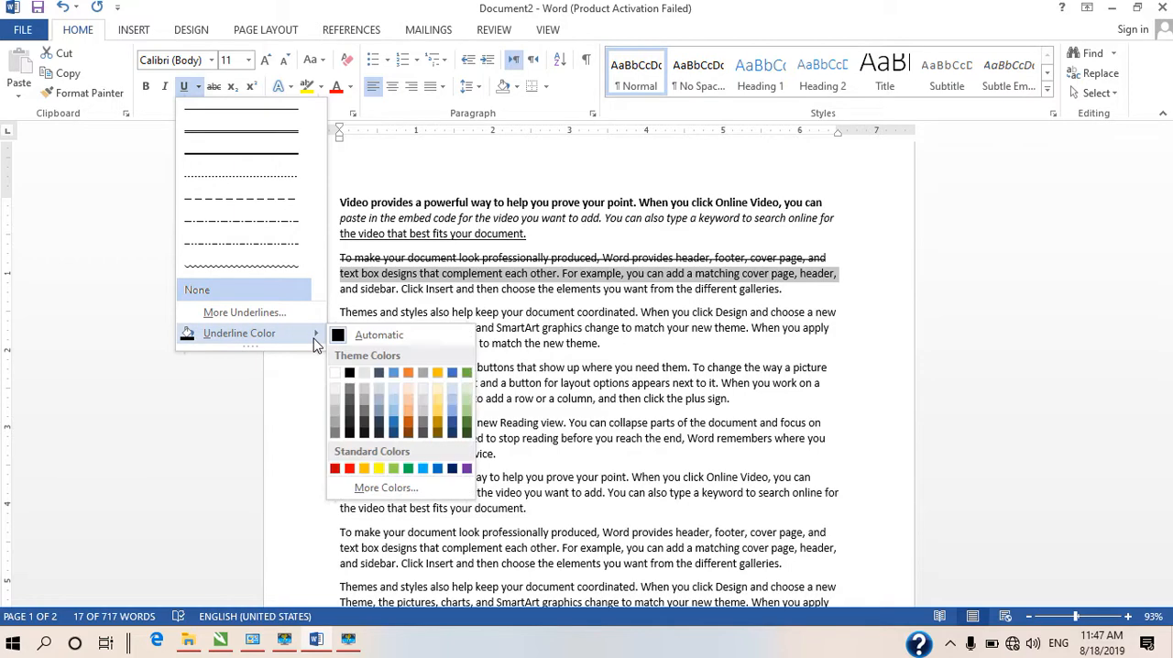
{"action": "left_click", "coordinate": [467, 396]}
{"action": "left_click", "coordinate": [856, 291]}
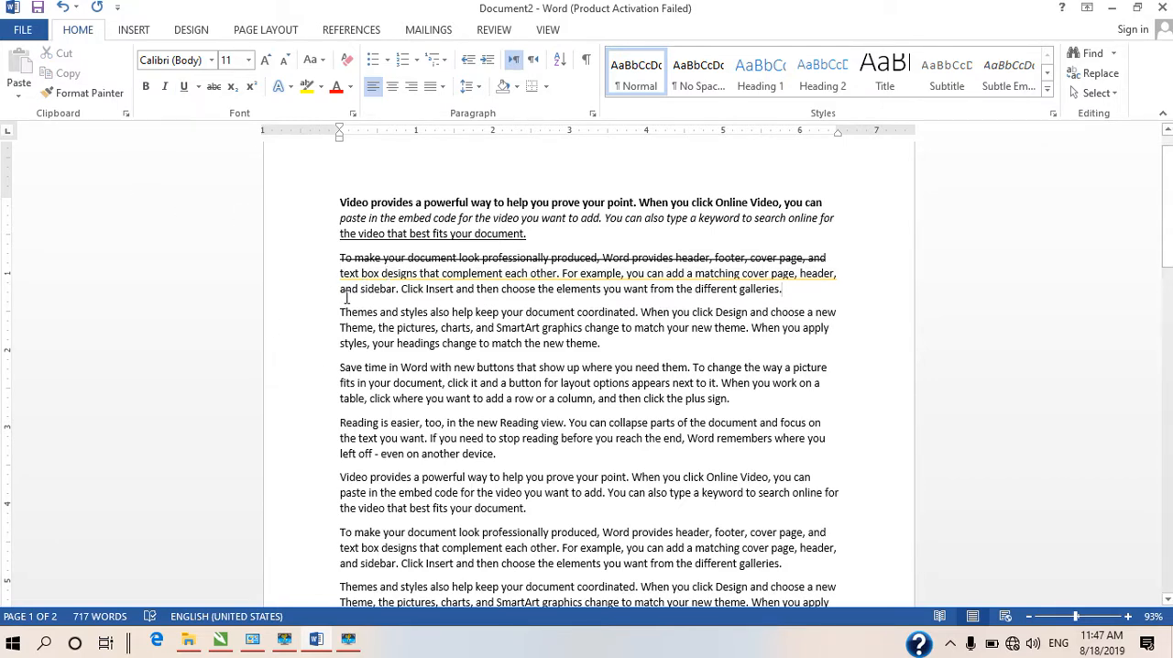
Format the last line of the second paragraph, beginning "and sidebar", as subscript
{"action": "left_click_drag", "start_coordinate": [341, 289], "coordinate": [796, 290]}
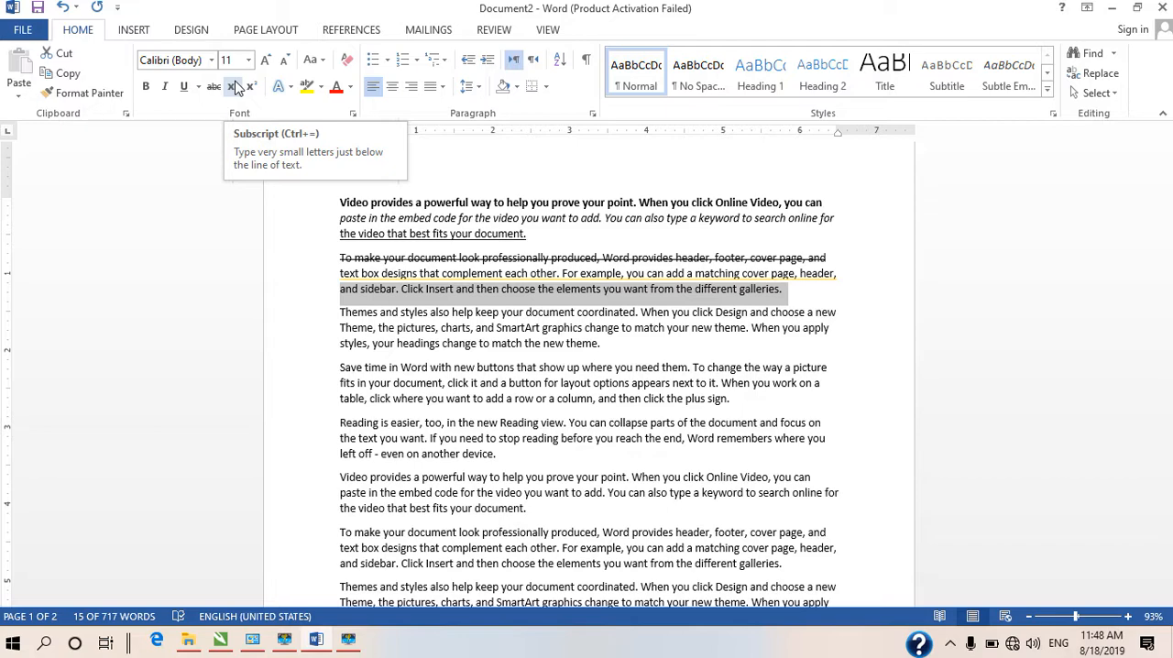
{"action": "left_click", "coordinate": [236, 86]}
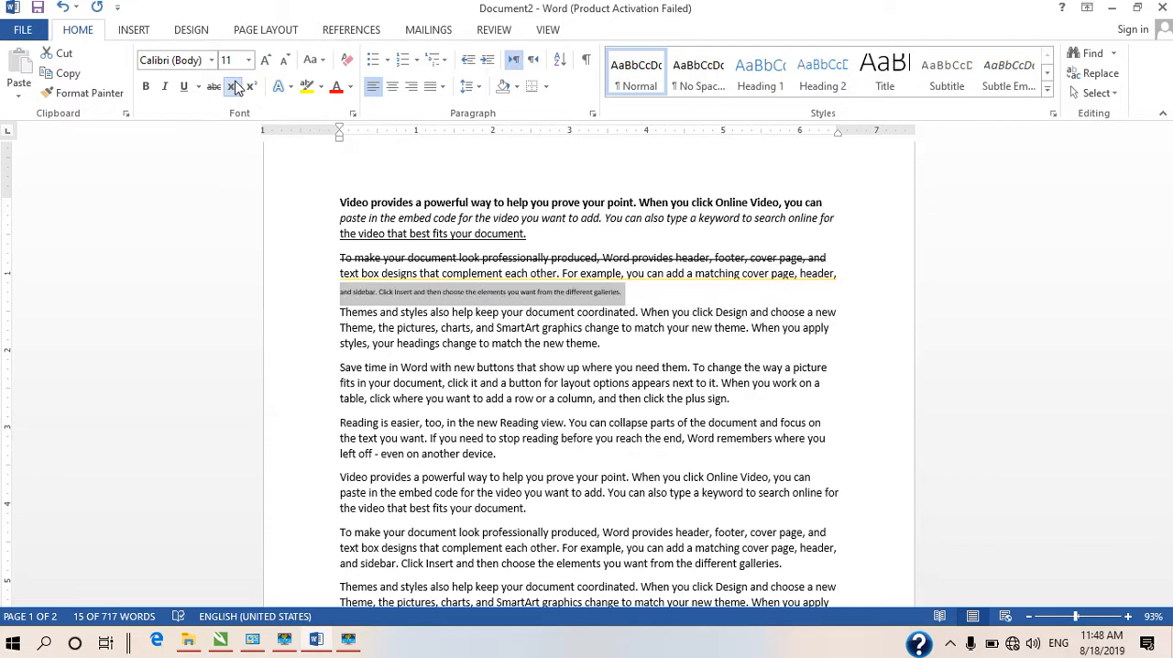
{"action": "left_click", "coordinate": [674, 295]}
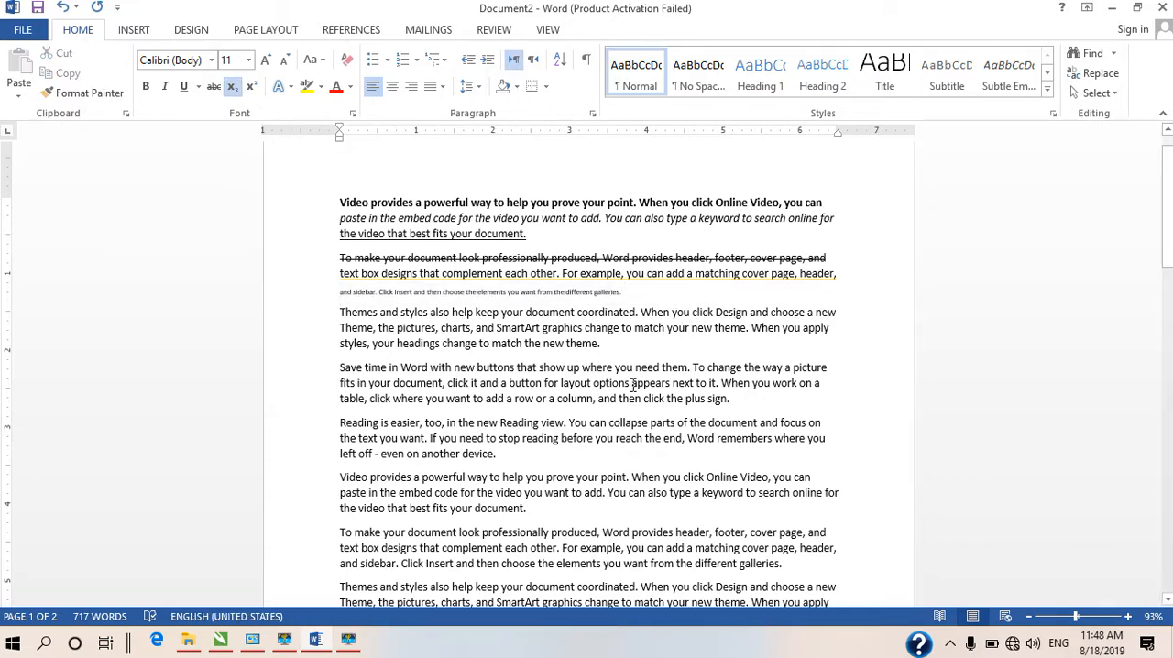
Append "hks" in subscript and "asdfhsdfhsdfhsdklf" in superscript to the end of the second paragraph
{"action": "type", "text": "hksdfklasdh"}
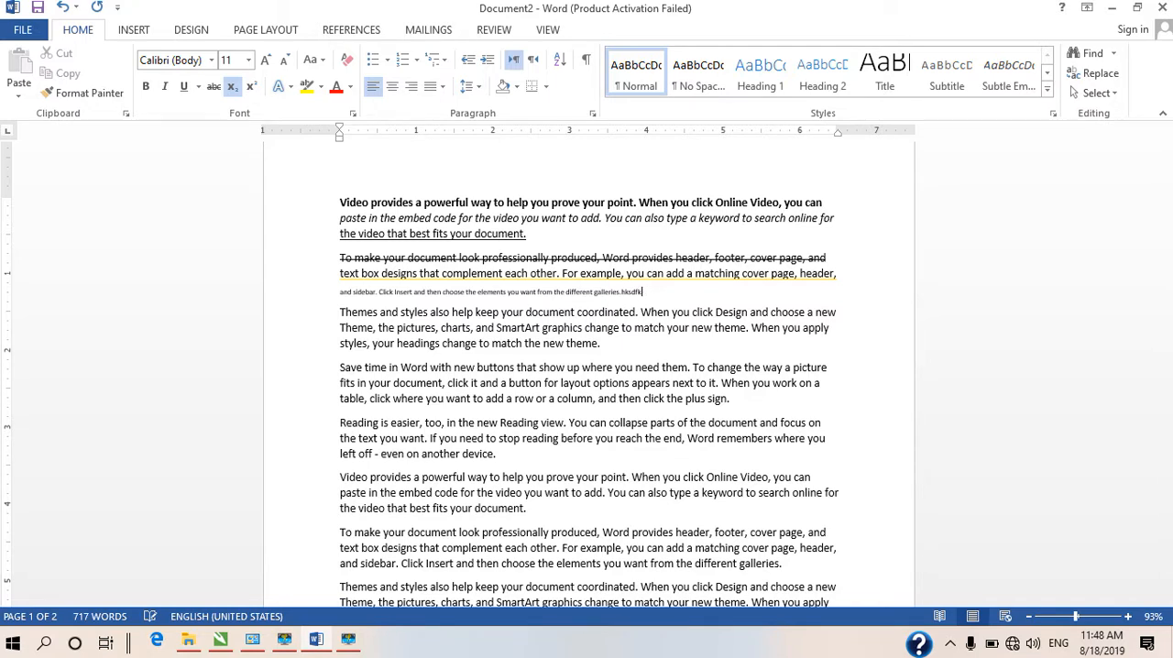
{"action": "left_click", "coordinate": [250, 86]}
{"action": "type", "text": "asdfhsdfhsdkf"}
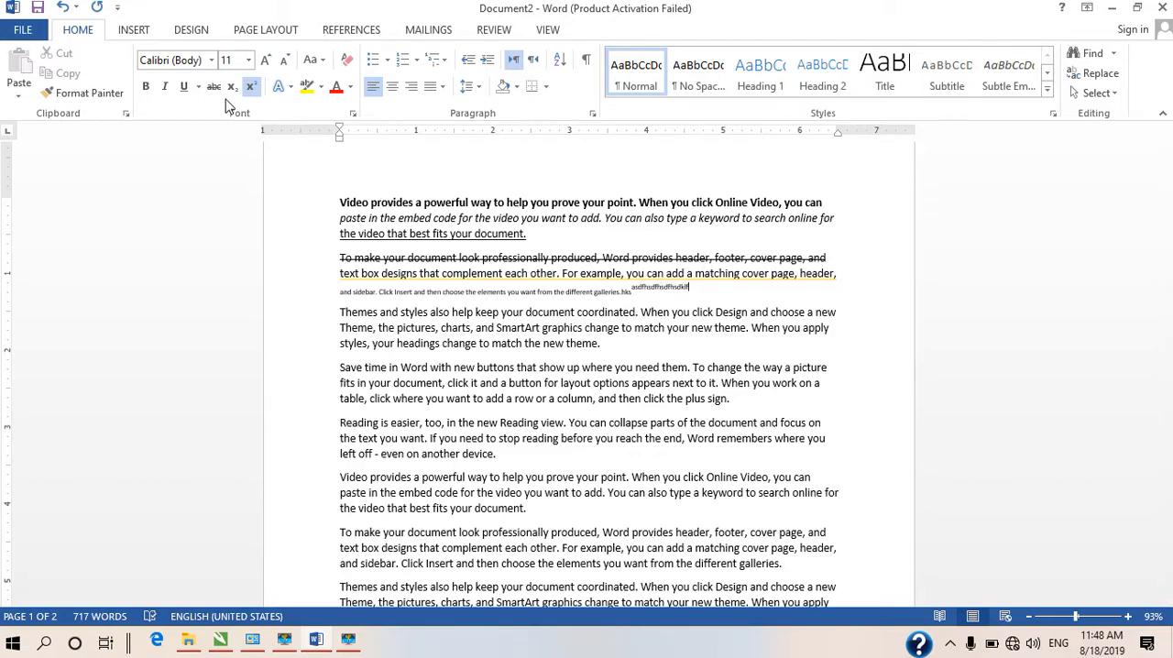
Write X with a subscript 2 on the empty line at the end of the document
{"action": "scroll", "coordinate": [724, 408], "scroll_direction": "down", "scroll_amount": 5}
{"action": "scroll", "coordinate": [724, 408], "scroll_direction": "down", "scroll_amount": 14}
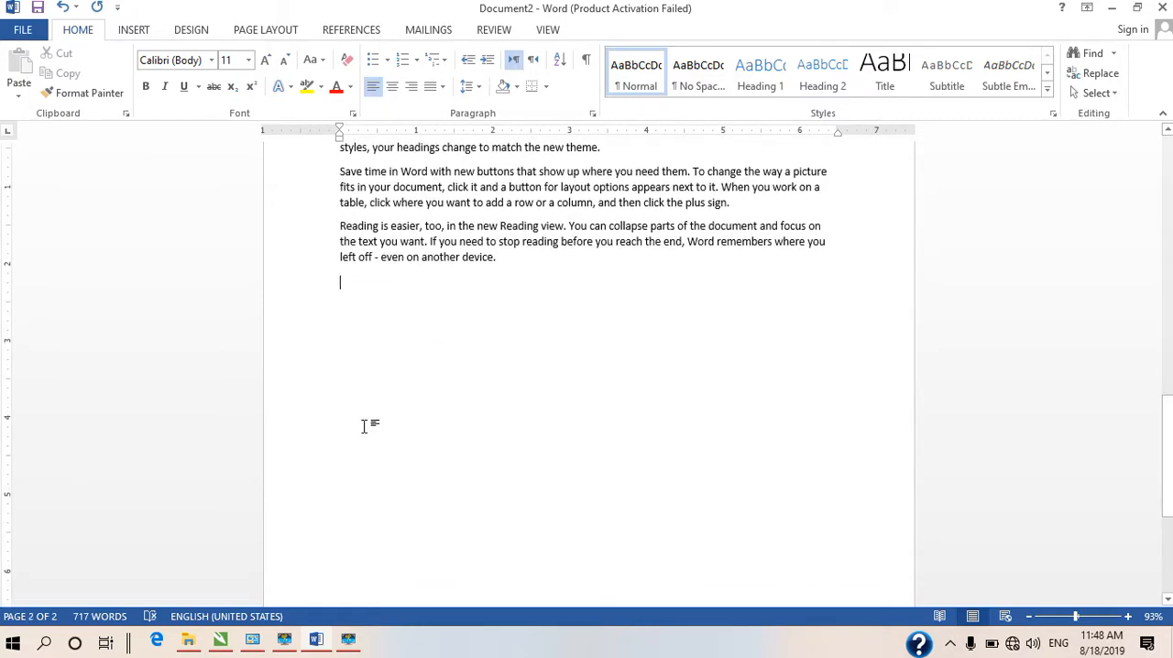
{"action": "type", "text": "2"}
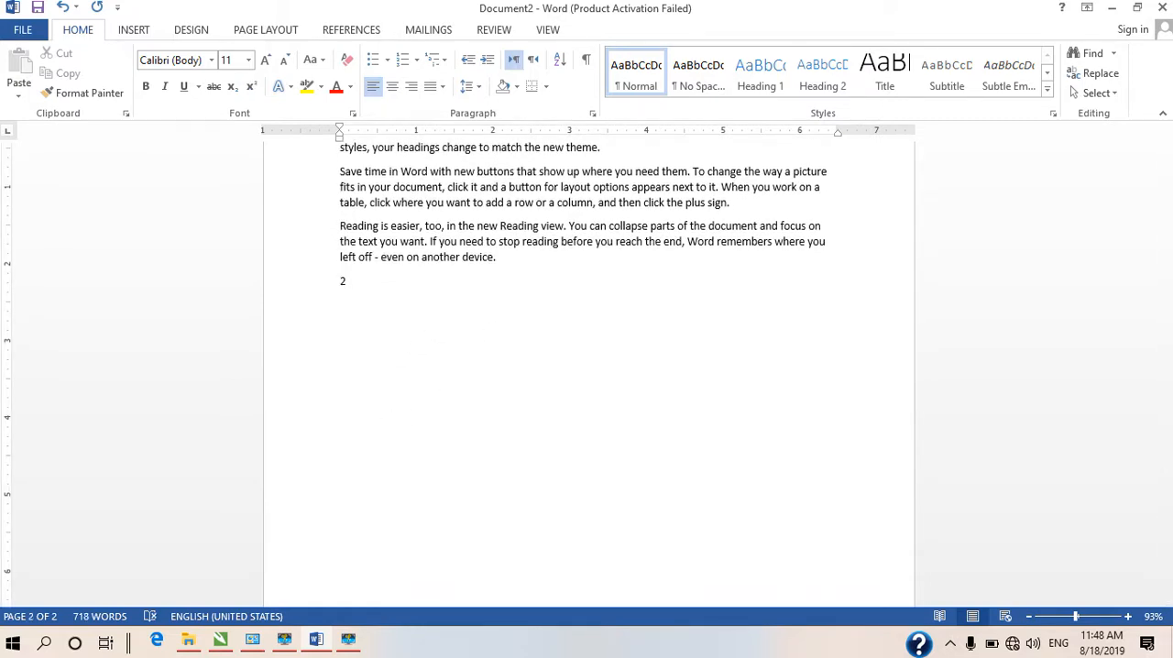
{"action": "left_click", "coordinate": [232, 86]}
{"action": "key", "text": "BackSpace"}
{"action": "key", "text": "BackSpace"}
{"action": "type", "text": "X"}
{"action": "left_click", "coordinate": [232, 86]}
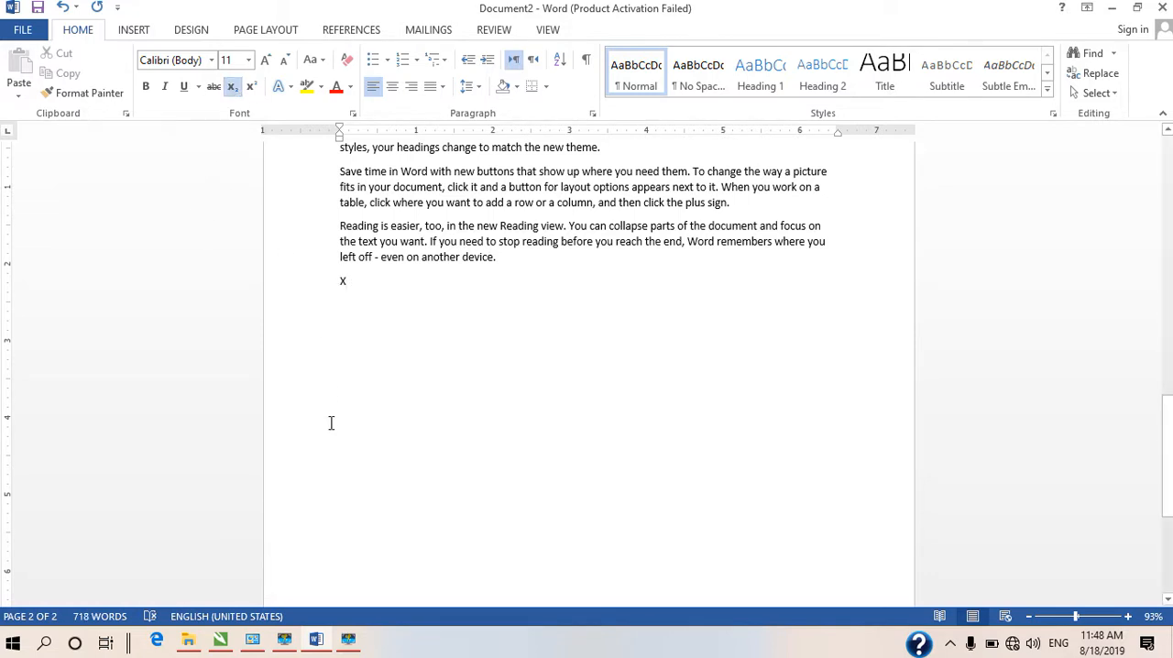
{"action": "type", "text": "2"}
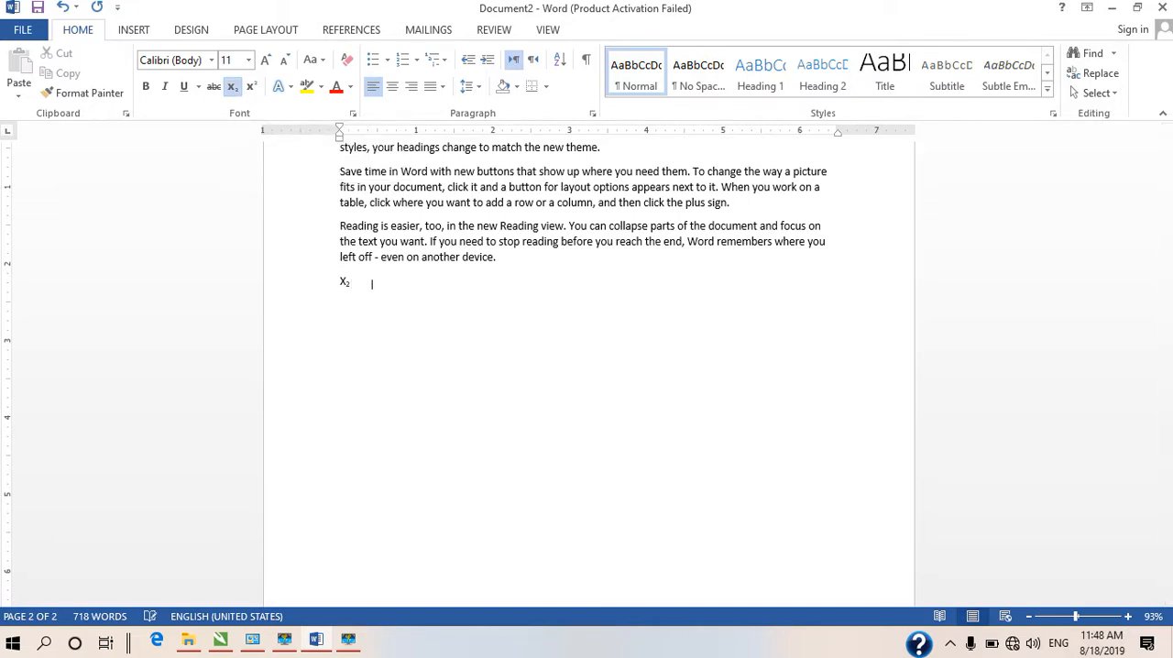
Tab further along the same line and write x with a superscript 2
{"action": "key", "text": "Tab"}
{"action": "key", "text": "Tab"}
{"action": "key", "text": "Tab"}
{"action": "key", "text": "Tab"}
{"action": "key", "text": "Tab"}
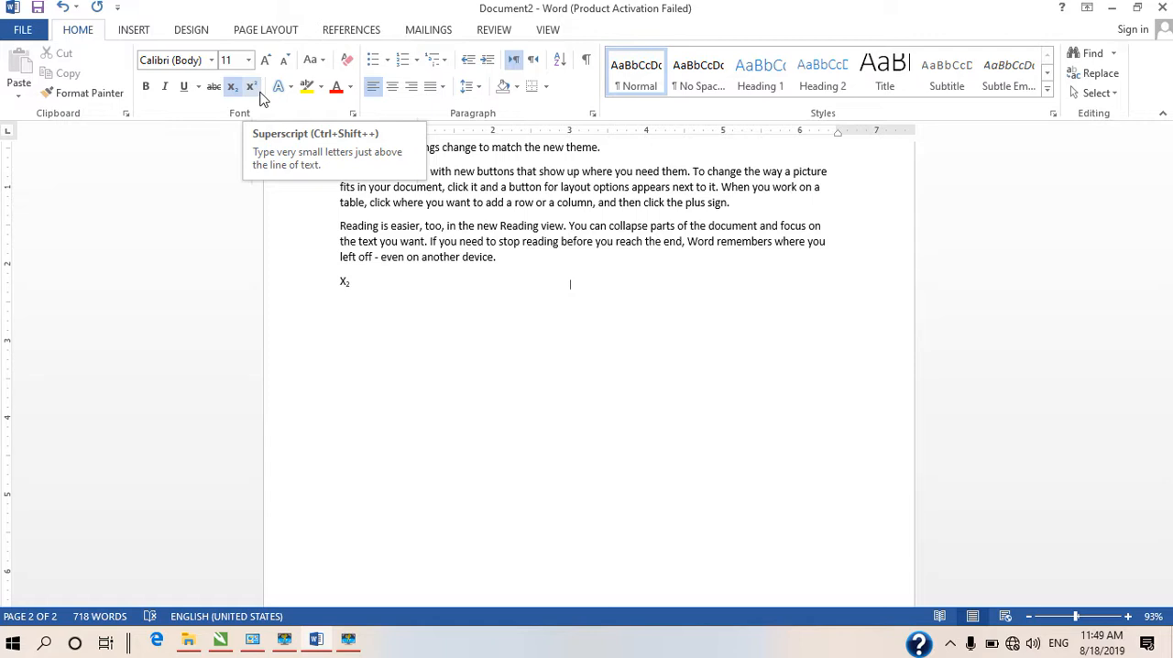
{"action": "type", "text": "x"}
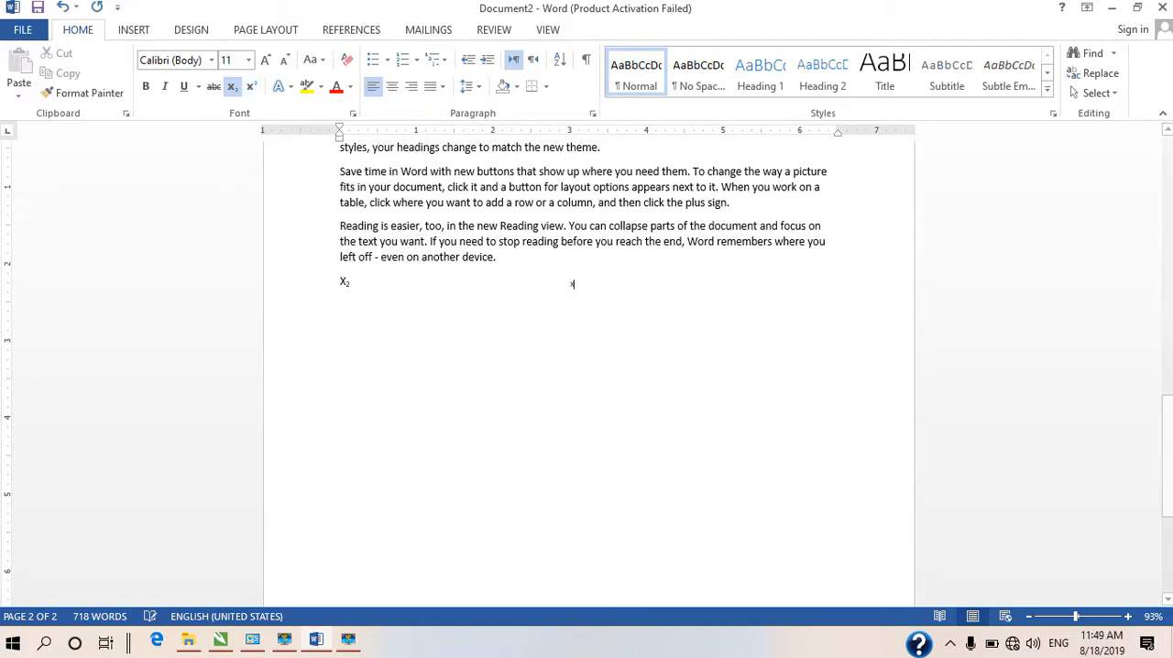
{"action": "left_click", "coordinate": [254, 90]}
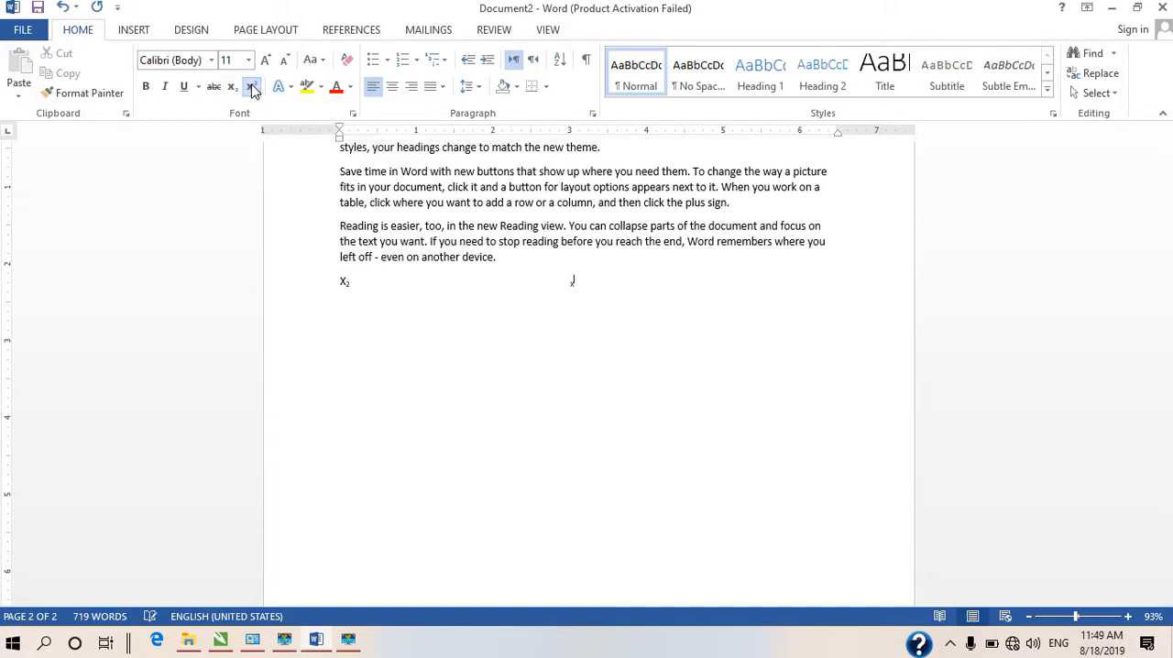
{"action": "key", "text": "BackSpace"}
{"action": "left_click", "coordinate": [257, 88]}
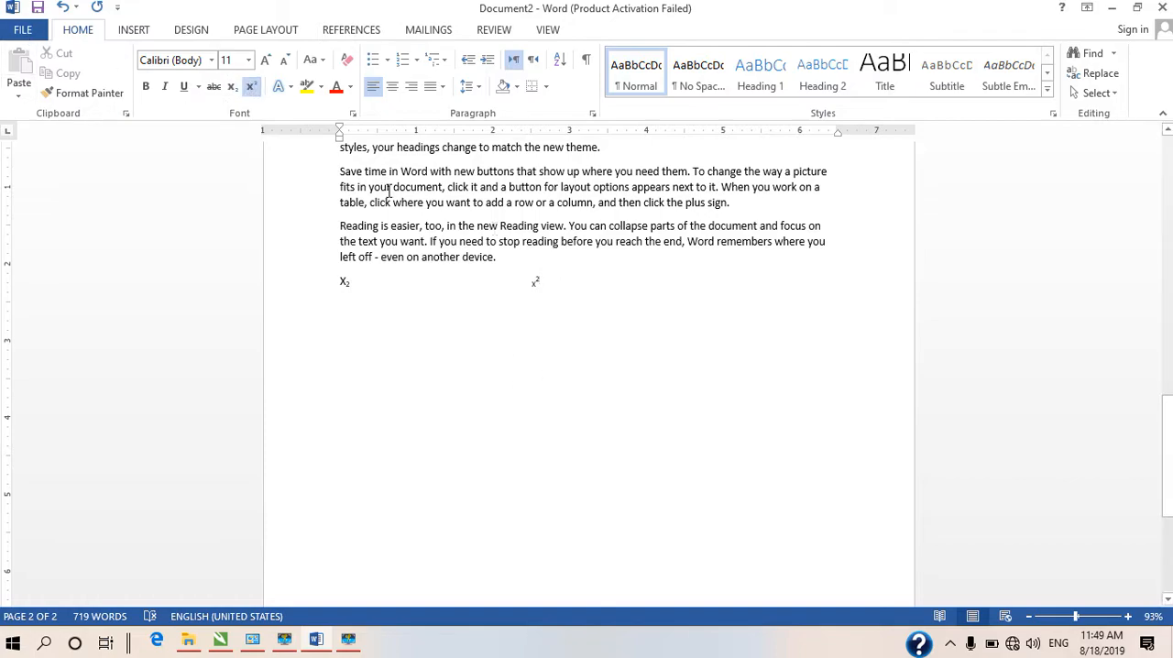
{"action": "scroll", "coordinate": [413, 189], "scroll_direction": "up", "scroll_amount": 5}
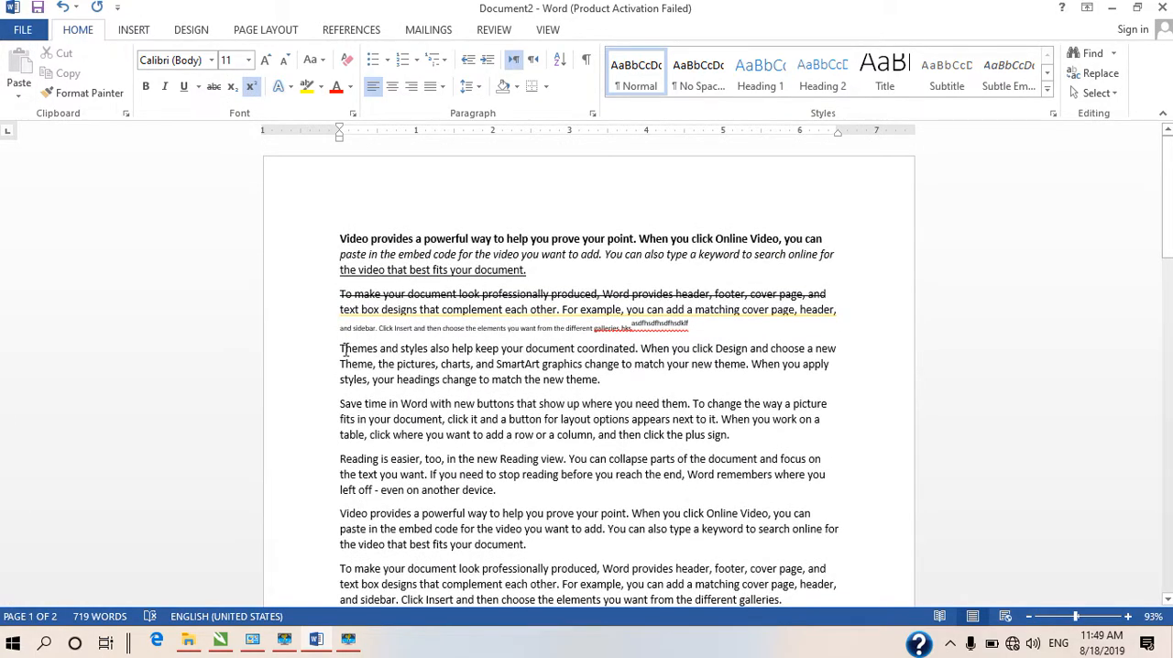
Set the first line of the third paragraph, beginning "Themes and styles", in the Algerian font
{"action": "left_click", "coordinate": [337, 348]}
{"action": "left_click_drag", "start_coordinate": [340, 349], "coordinate": [840, 352]}
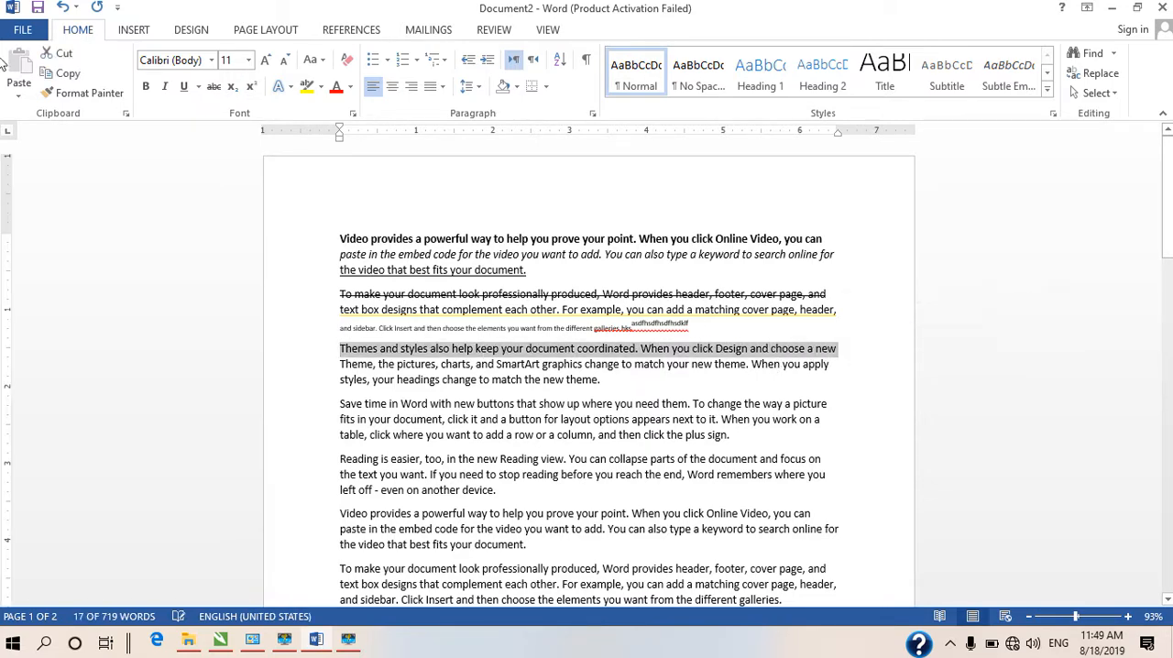
{"action": "left_click", "coordinate": [211, 60]}
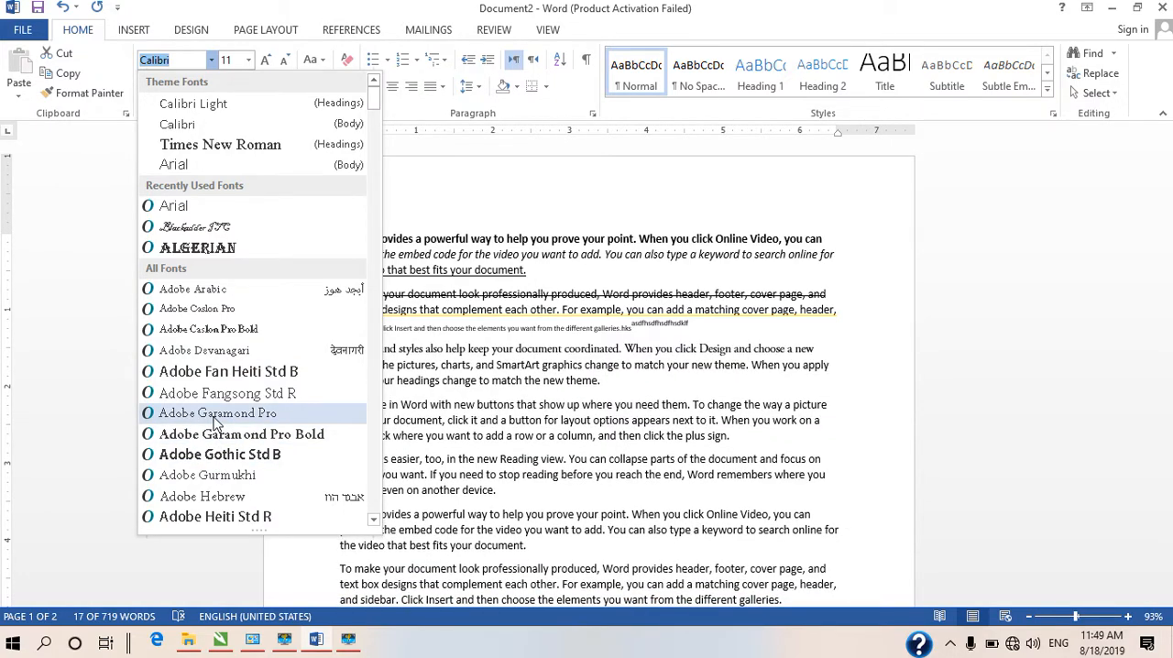
{"action": "scroll", "coordinate": [214, 421], "scroll_direction": "down", "scroll_amount": 10}
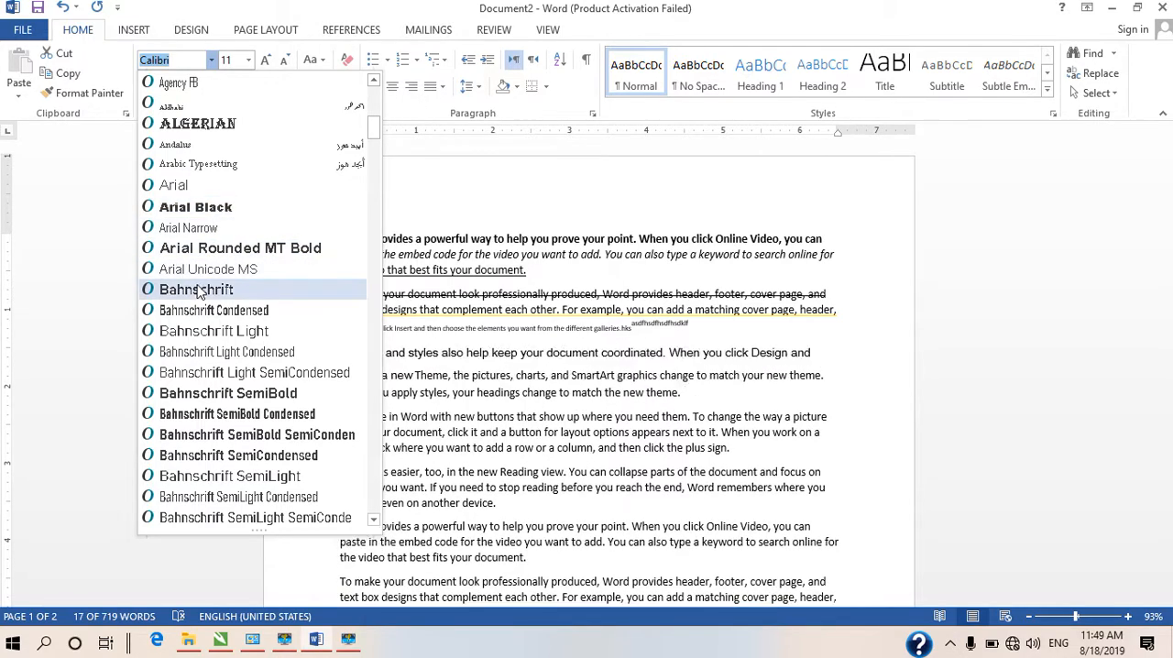
{"action": "scroll", "coordinate": [202, 269], "scroll_direction": "up", "scroll_amount": 10}
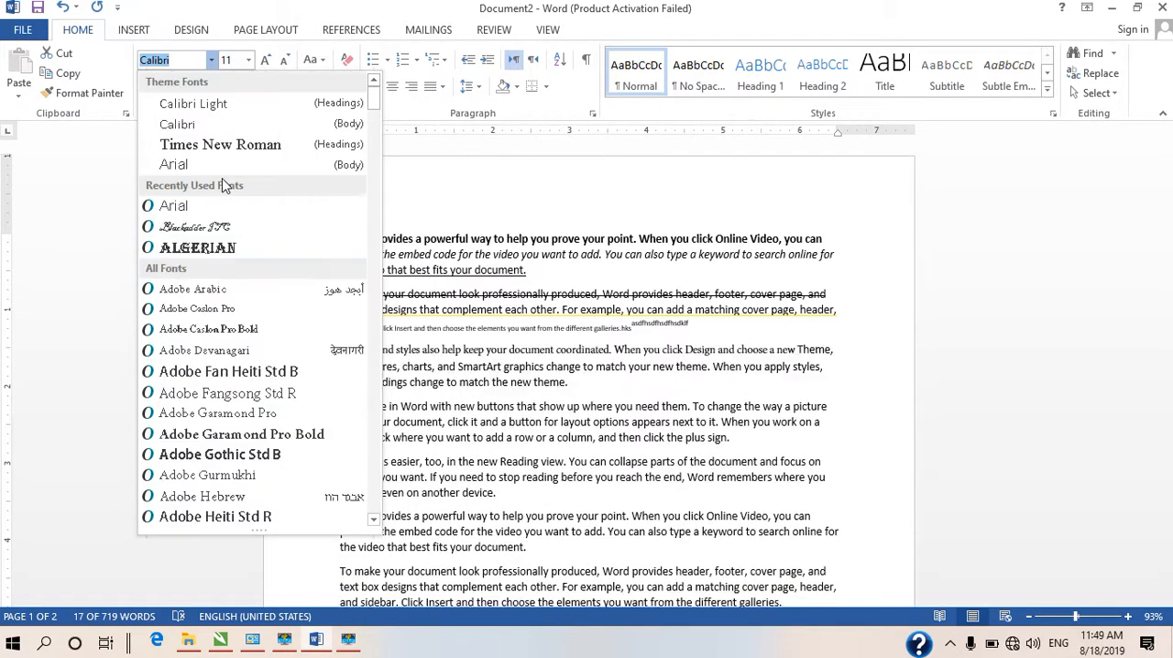
{"action": "left_click", "coordinate": [200, 248]}
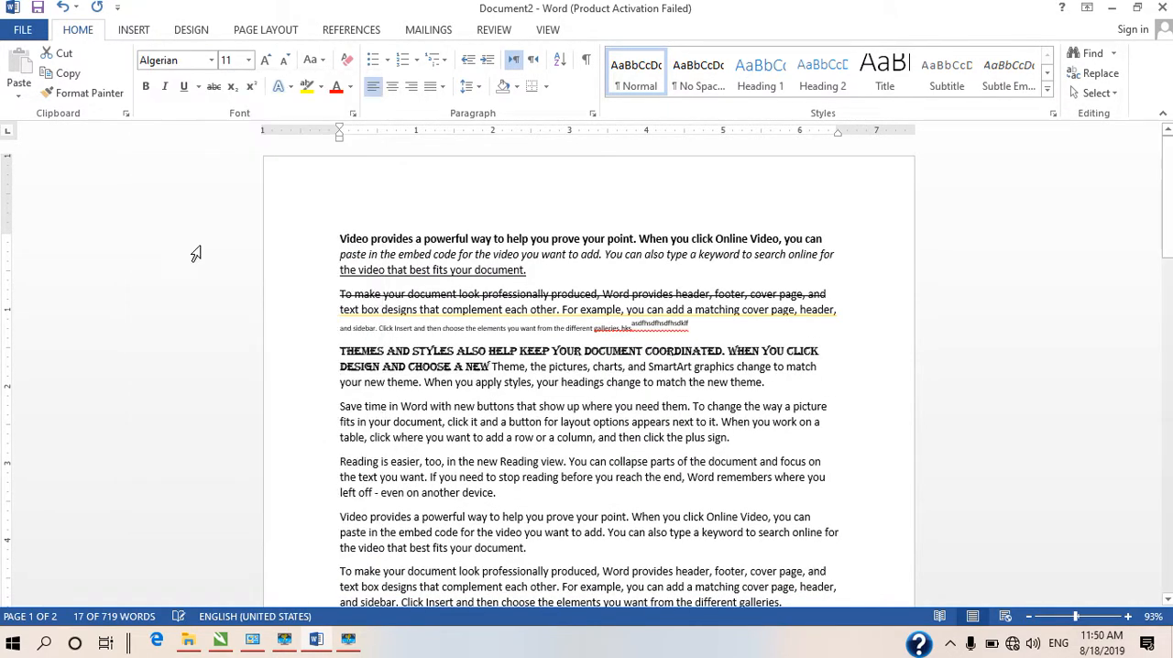
{"action": "left_click", "coordinate": [822, 406]}
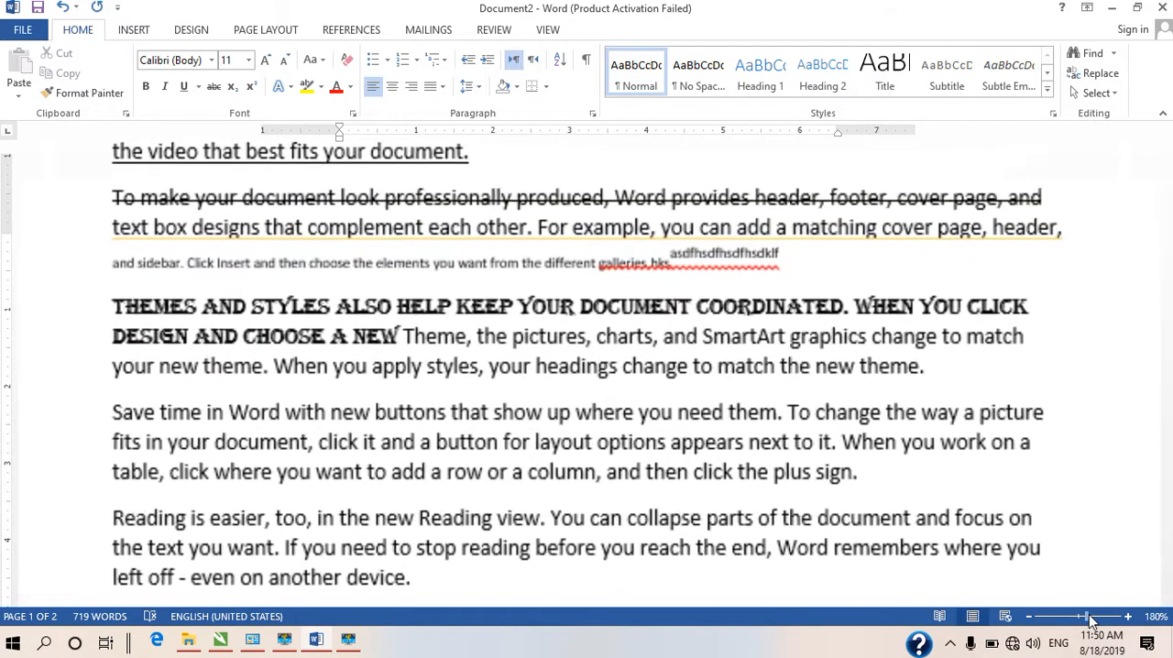
Set the word "pictures," in the third paragraph's second line in the Algerian font
{"action": "left_click", "coordinate": [1087, 616]}
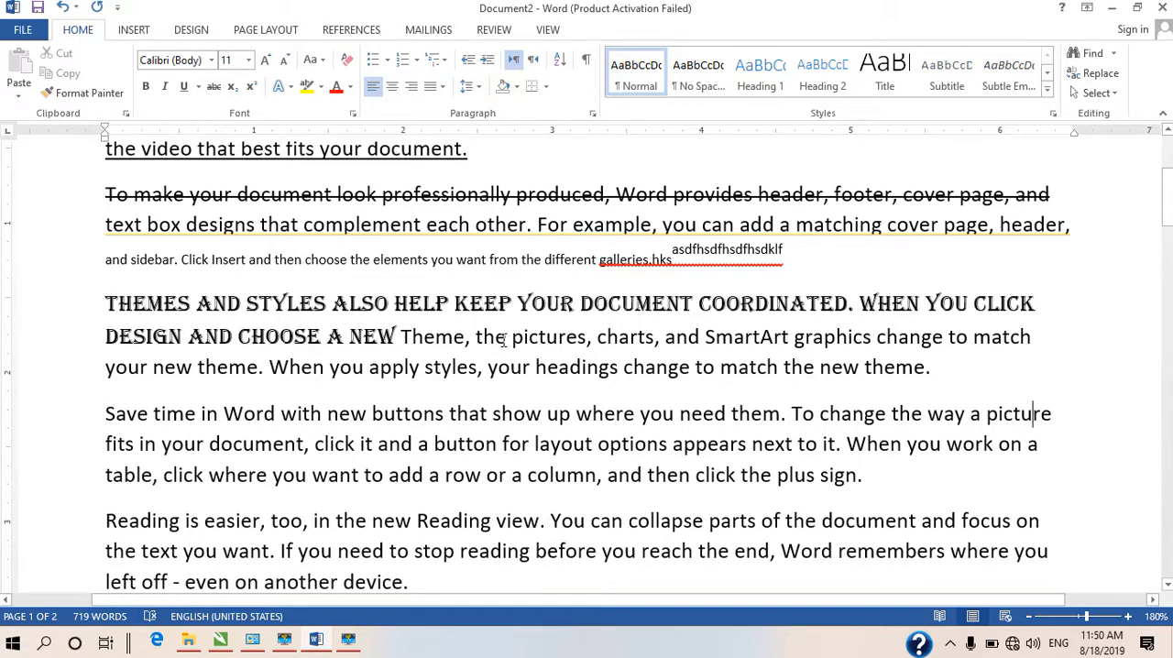
{"action": "left_click_drag", "start_coordinate": [511, 343], "coordinate": [591, 345]}
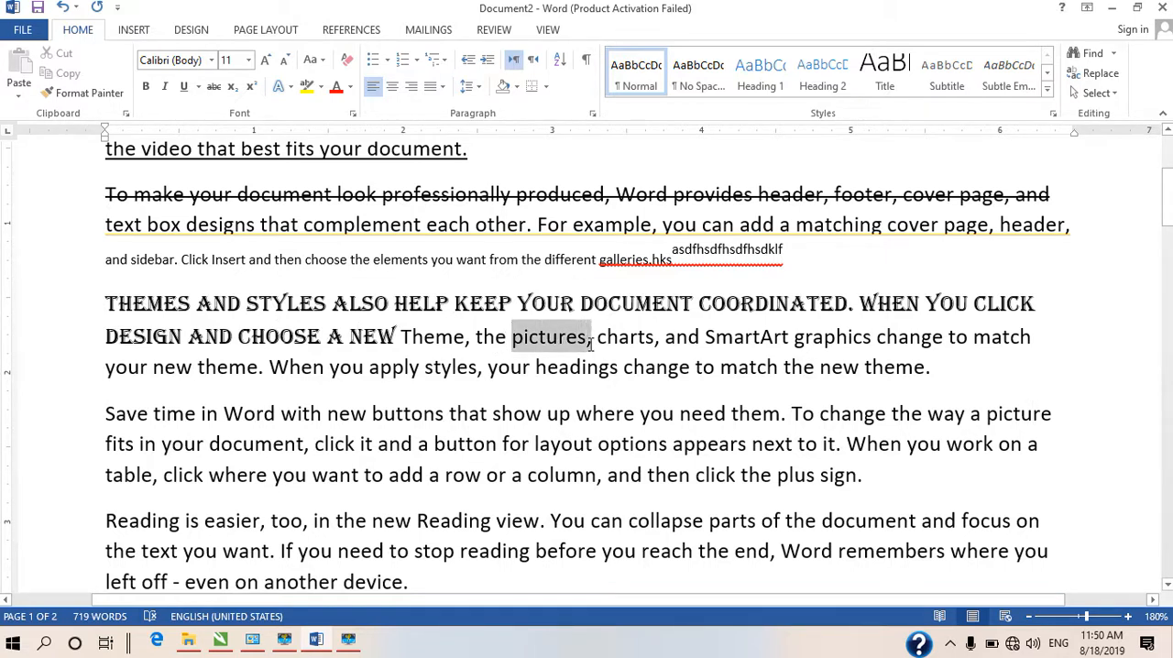
{"action": "left_click", "coordinate": [213, 61]}
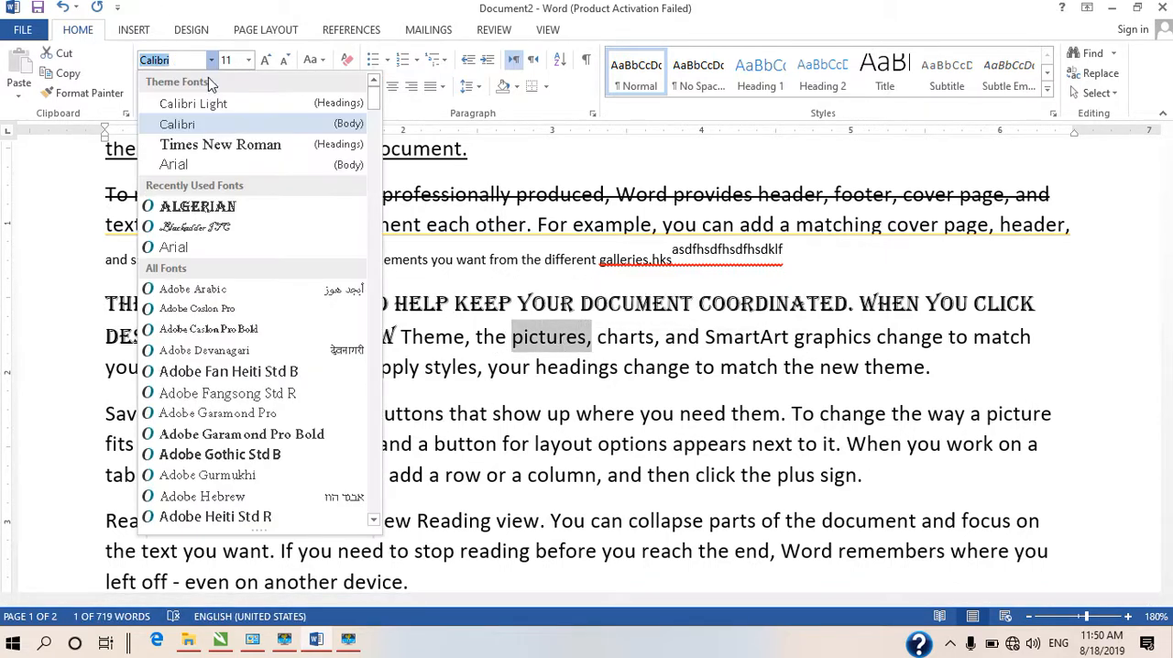
{"action": "left_click", "coordinate": [169, 207]}
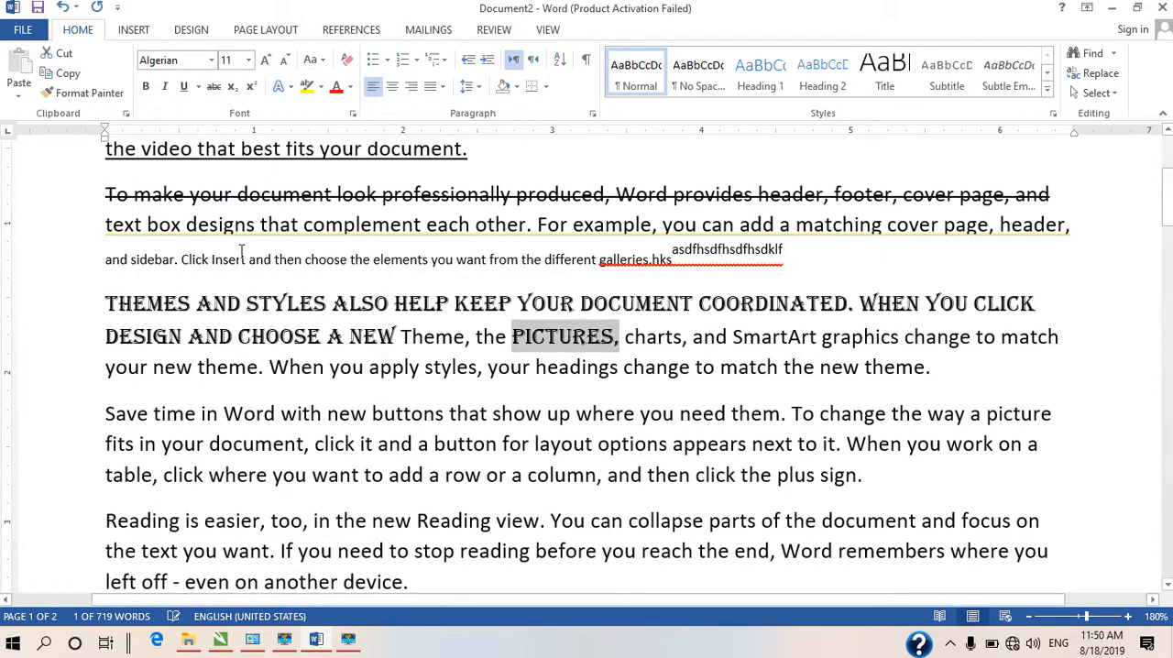
{"action": "left_click", "coordinate": [592, 413]}
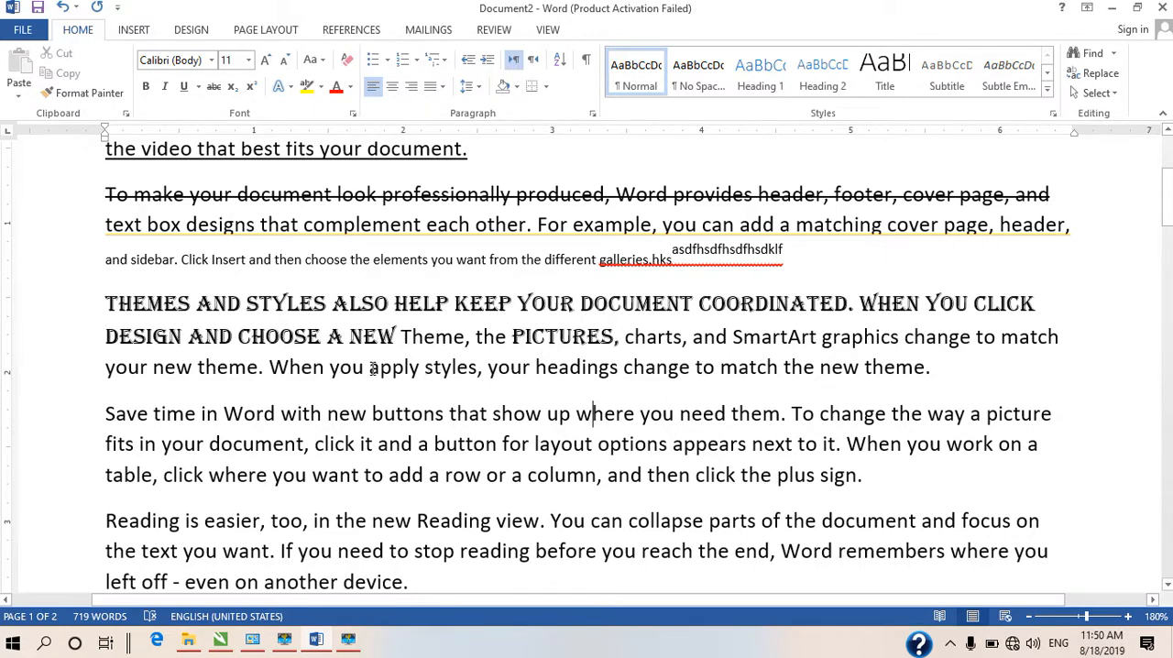
Increase and decrease the font size of the third paragraph's last line, beginning "your new theme", in steps, finishing at 16 pt
{"action": "left_click_drag", "start_coordinate": [370, 367], "coordinate": [490, 367]}
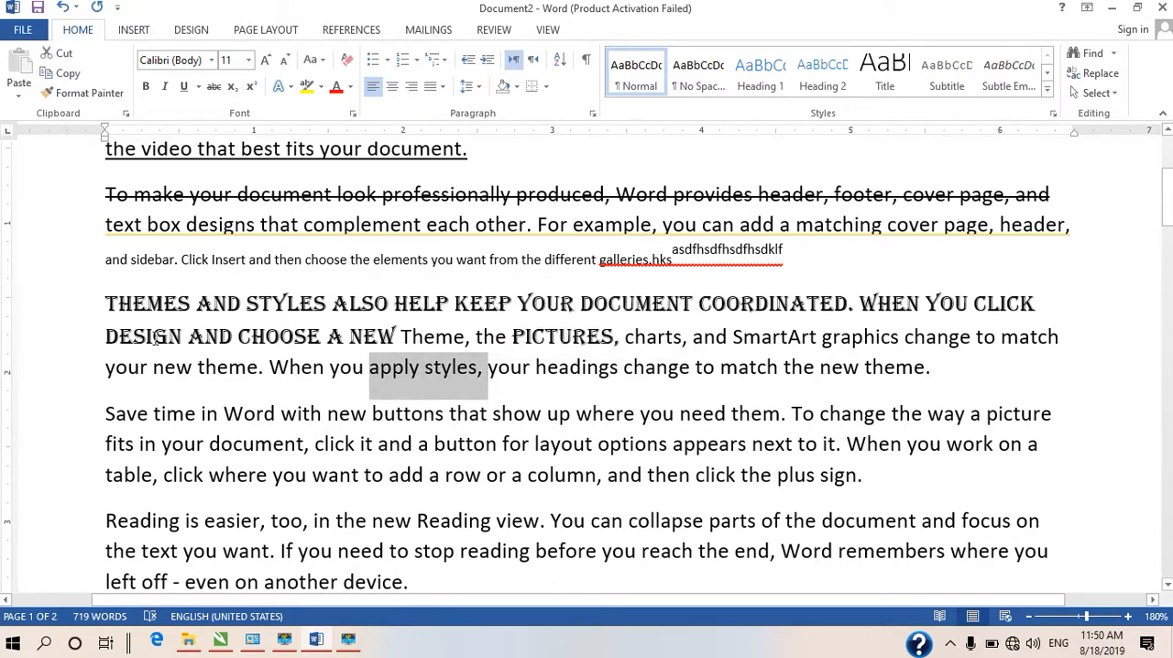
{"action": "left_click_drag", "start_coordinate": [109, 367], "coordinate": [954, 390]}
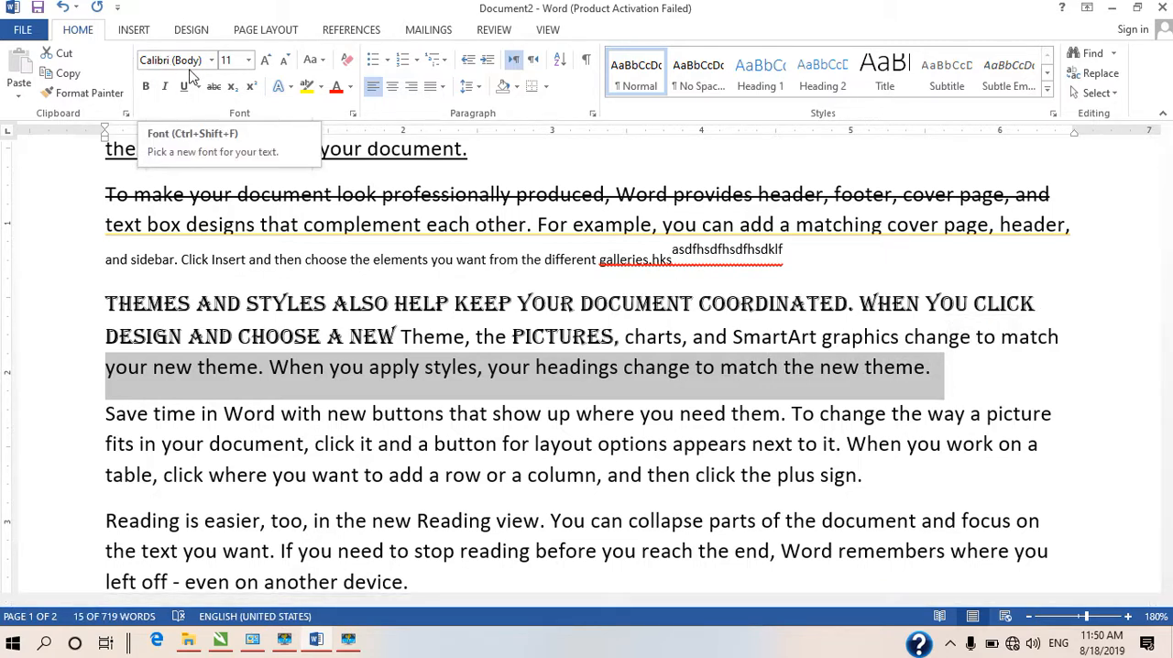
{"action": "left_click", "coordinate": [261, 70]}
{"action": "left_click", "coordinate": [261, 70]}
{"action": "left_click", "coordinate": [262, 69]}
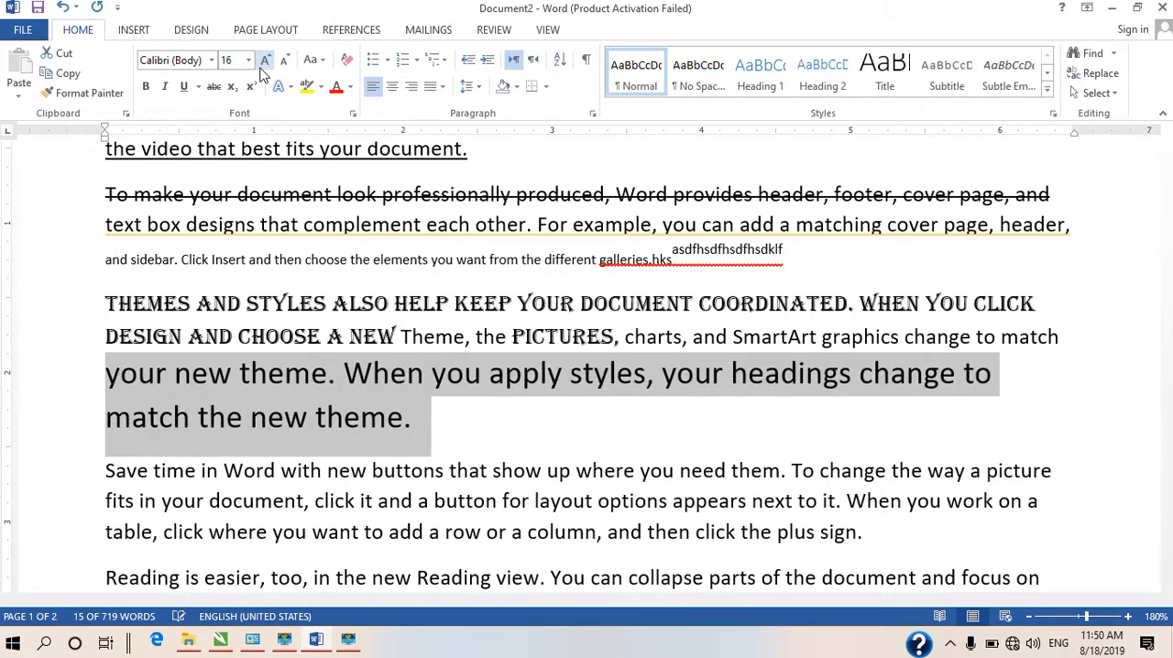
{"action": "left_click", "coordinate": [261, 70]}
{"action": "left_click", "coordinate": [261, 70]}
{"action": "left_click", "coordinate": [261, 69]}
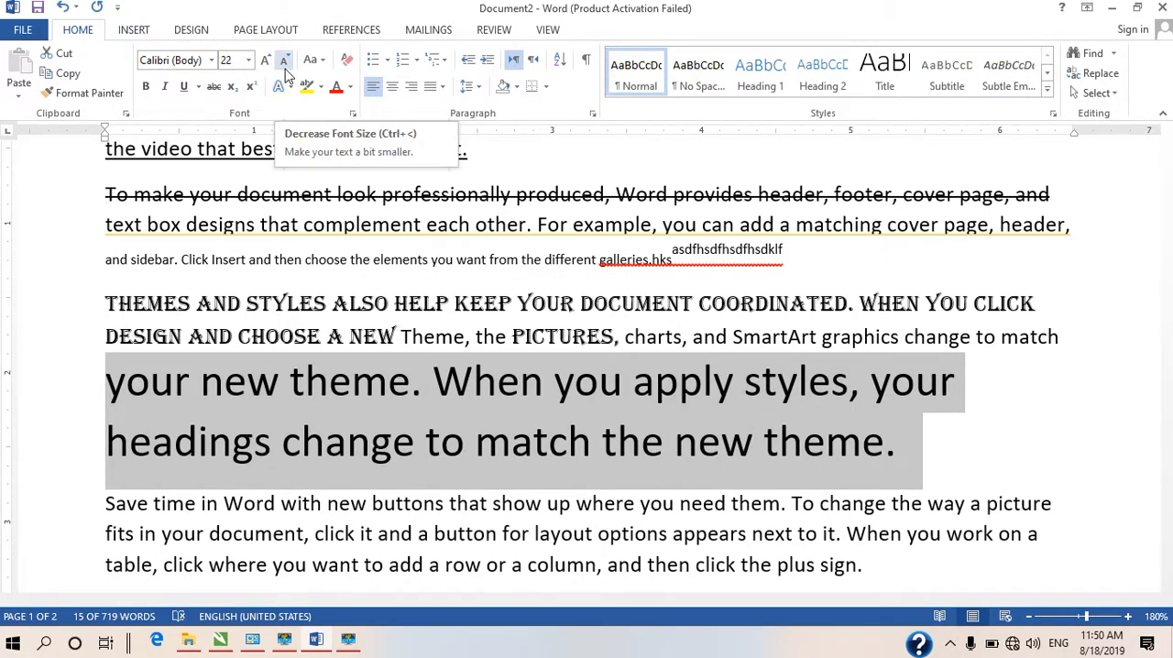
{"action": "left_click", "coordinate": [284, 61]}
{"action": "left_click", "coordinate": [284, 61]}
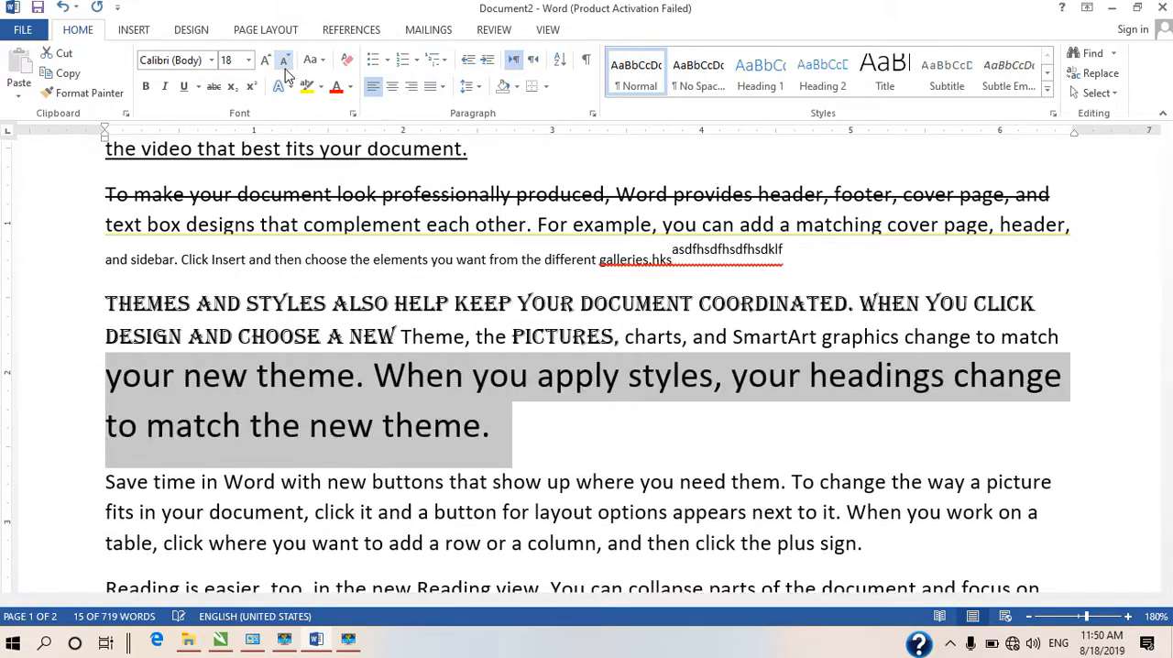
{"action": "left_click", "coordinate": [284, 60]}
{"action": "left_click", "coordinate": [284, 60]}
{"action": "left_click", "coordinate": [284, 61]}
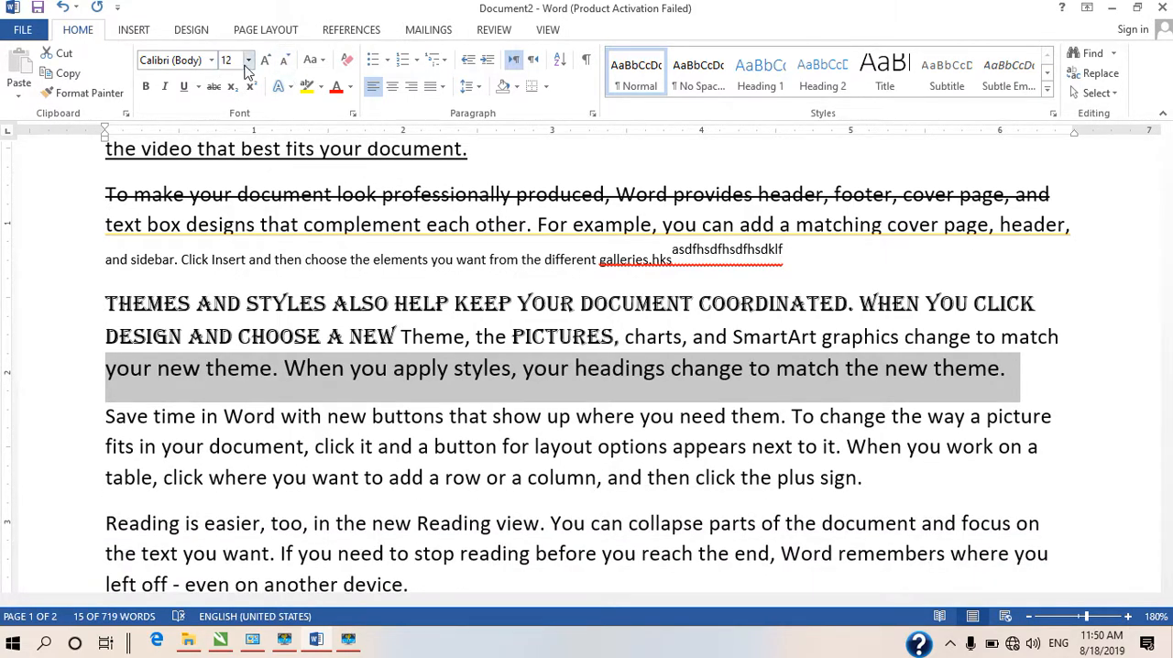
{"action": "left_click", "coordinate": [263, 59]}
{"action": "left_click", "coordinate": [263, 60]}
{"action": "left_click", "coordinate": [263, 59]}
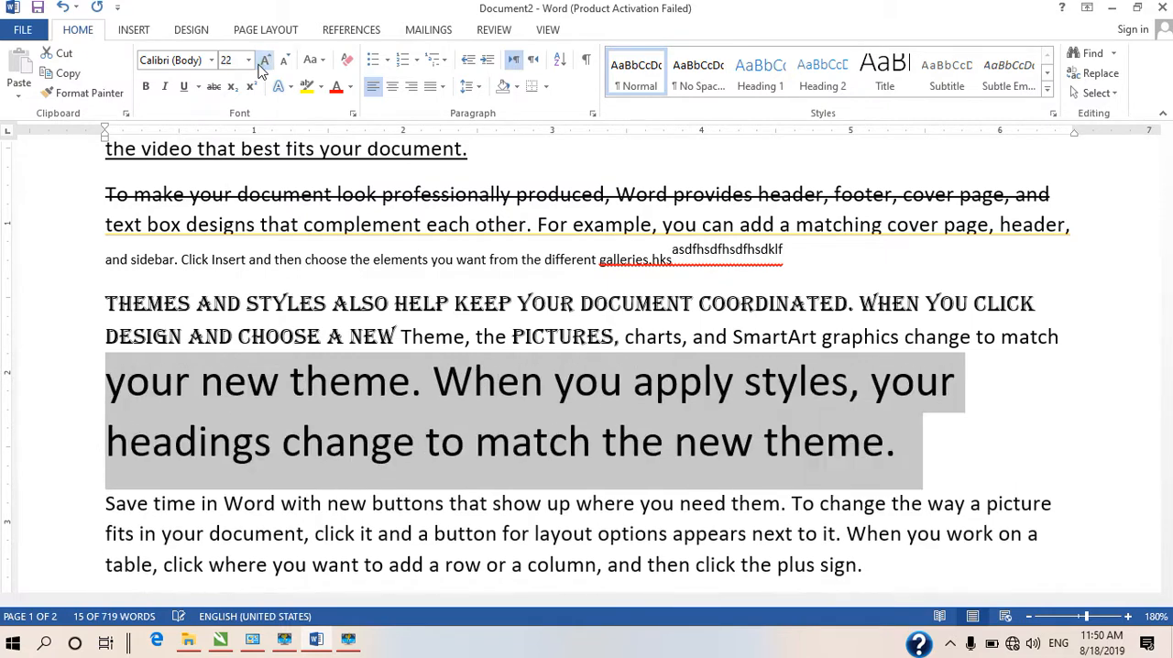
{"action": "left_click", "coordinate": [285, 60]}
{"action": "left_click", "coordinate": [285, 60]}
{"action": "left_click", "coordinate": [285, 61]}
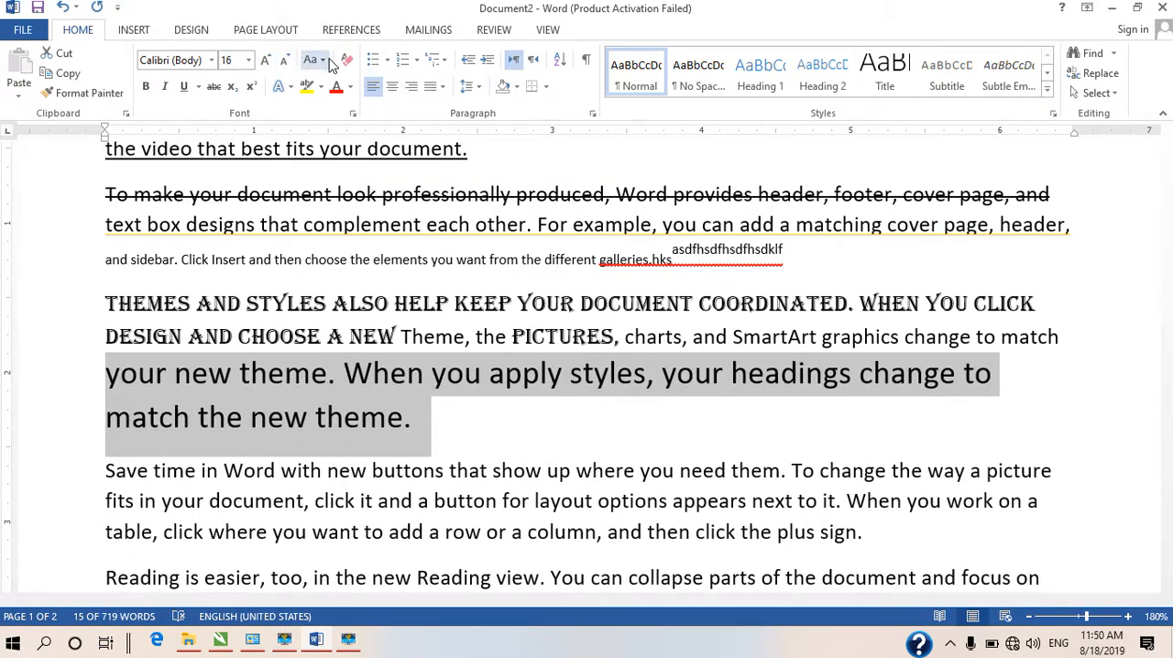
Change the case of the 16 pt text ending the third paragraph to lowercase and then to UPPERCASE
{"action": "left_click", "coordinate": [329, 62]}
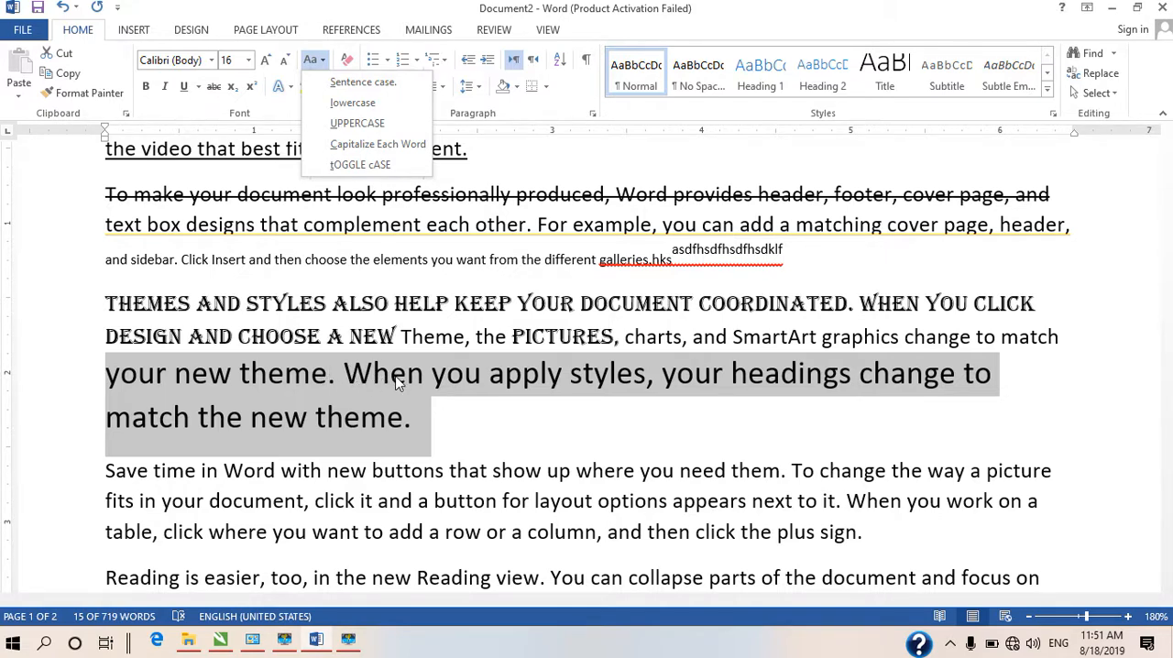
{"action": "left_click", "coordinate": [355, 103]}
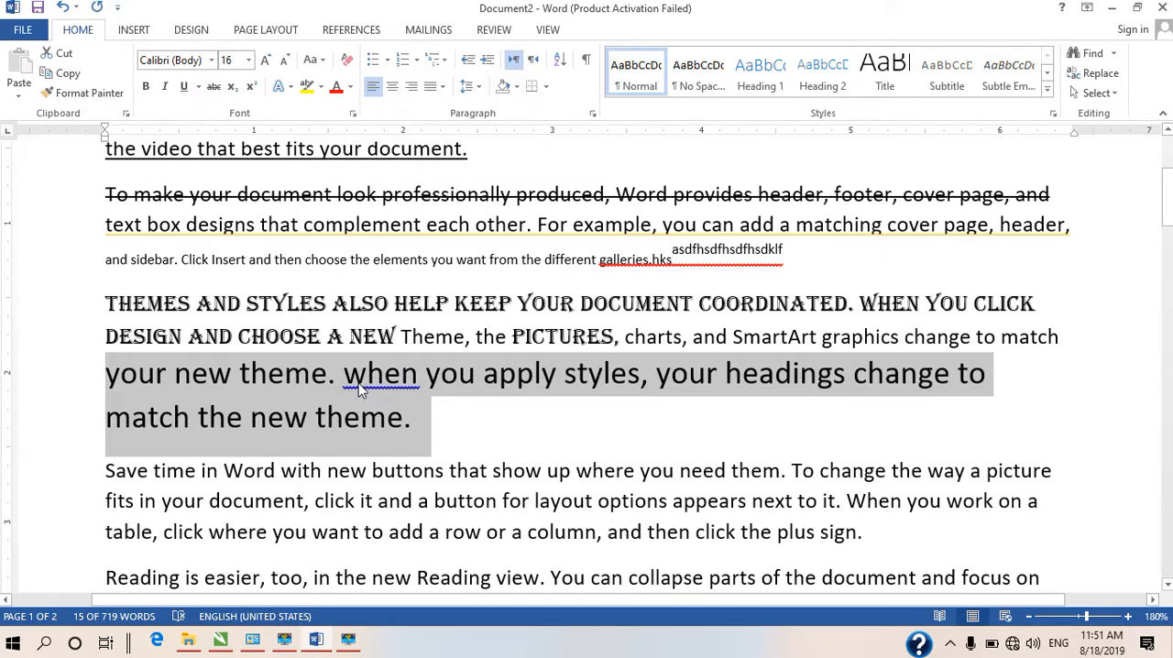
{"action": "left_click", "coordinate": [312, 60]}
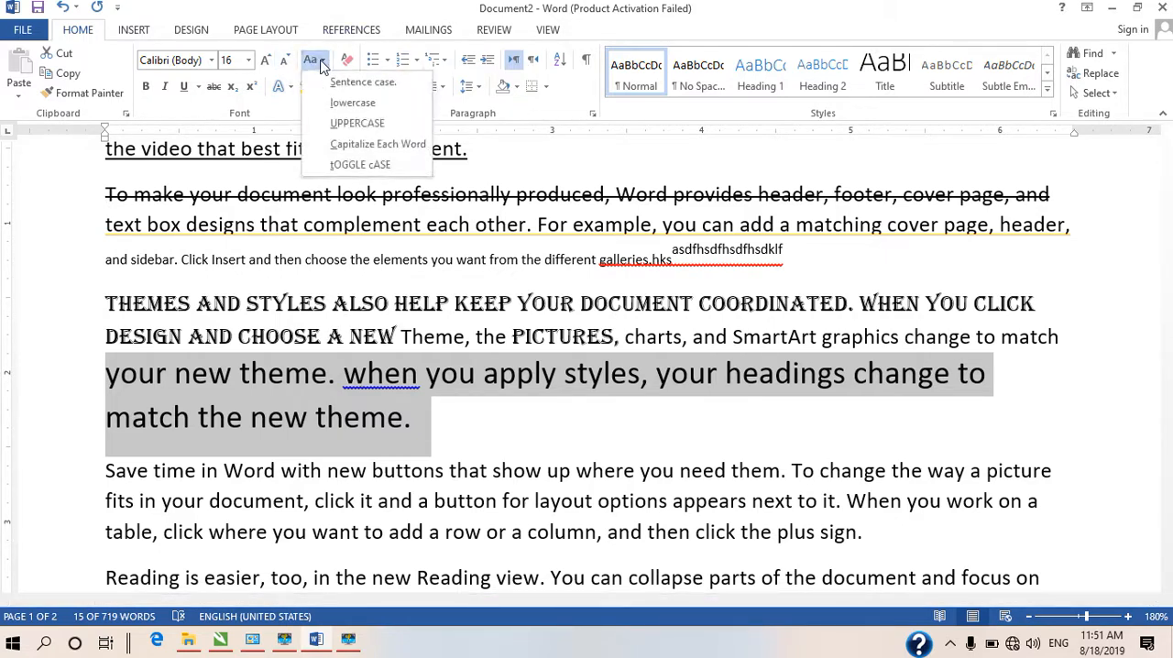
{"action": "left_click", "coordinate": [357, 123]}
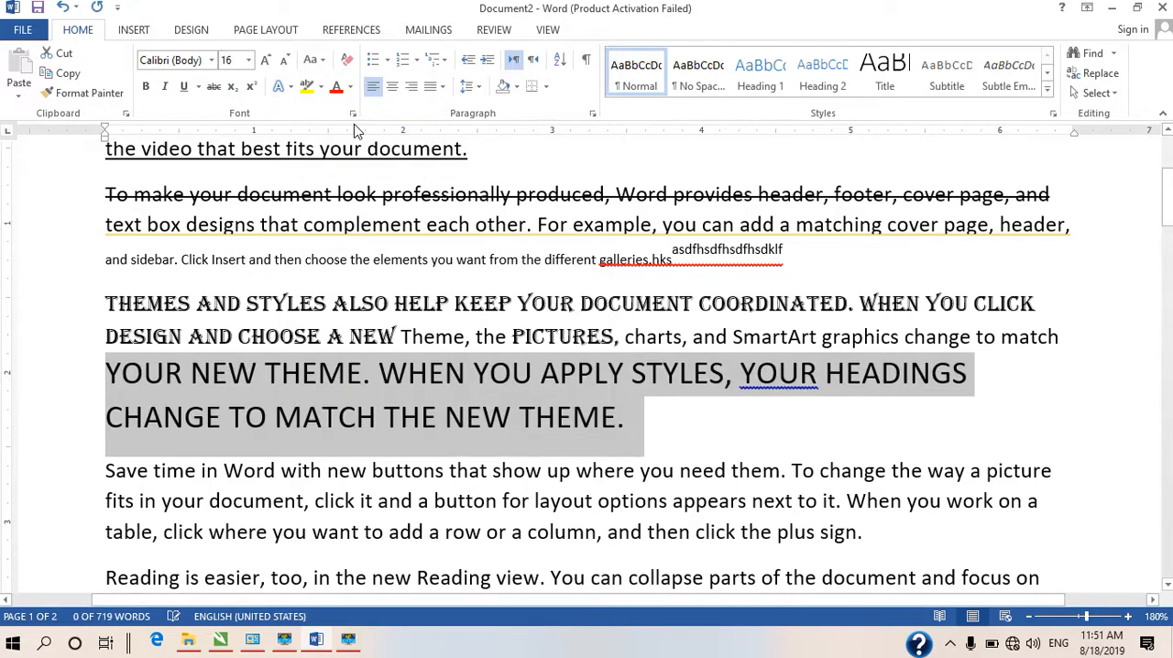
{"action": "left_click", "coordinate": [688, 417]}
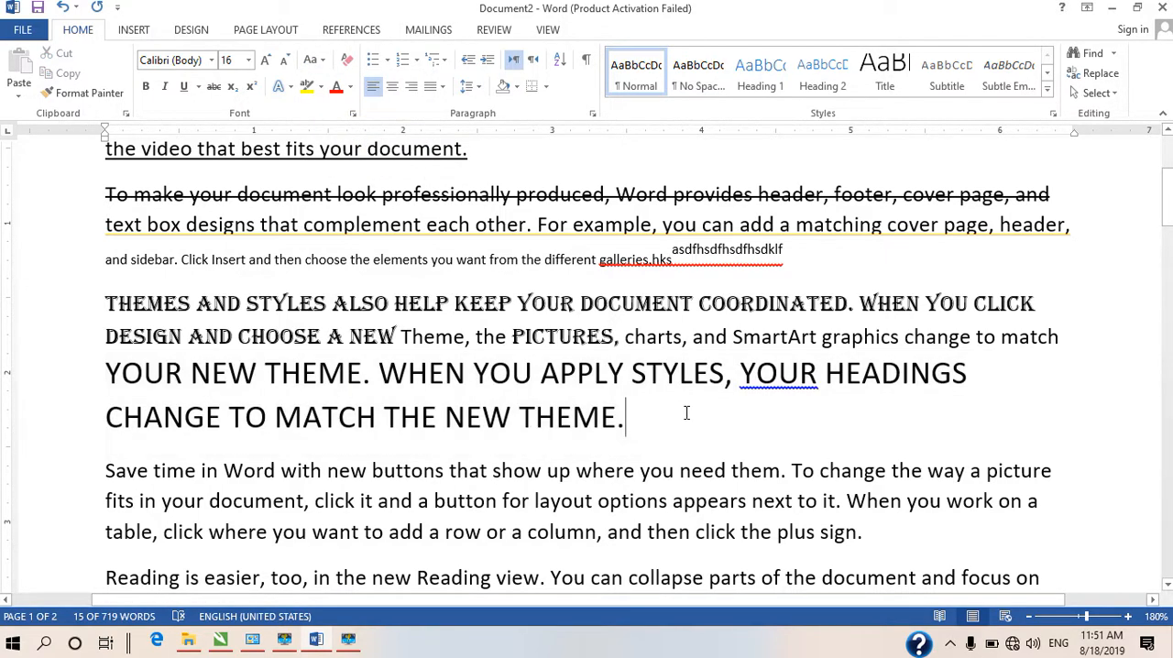
{"action": "left_click_drag", "start_coordinate": [633, 420], "coordinate": [106, 374]}
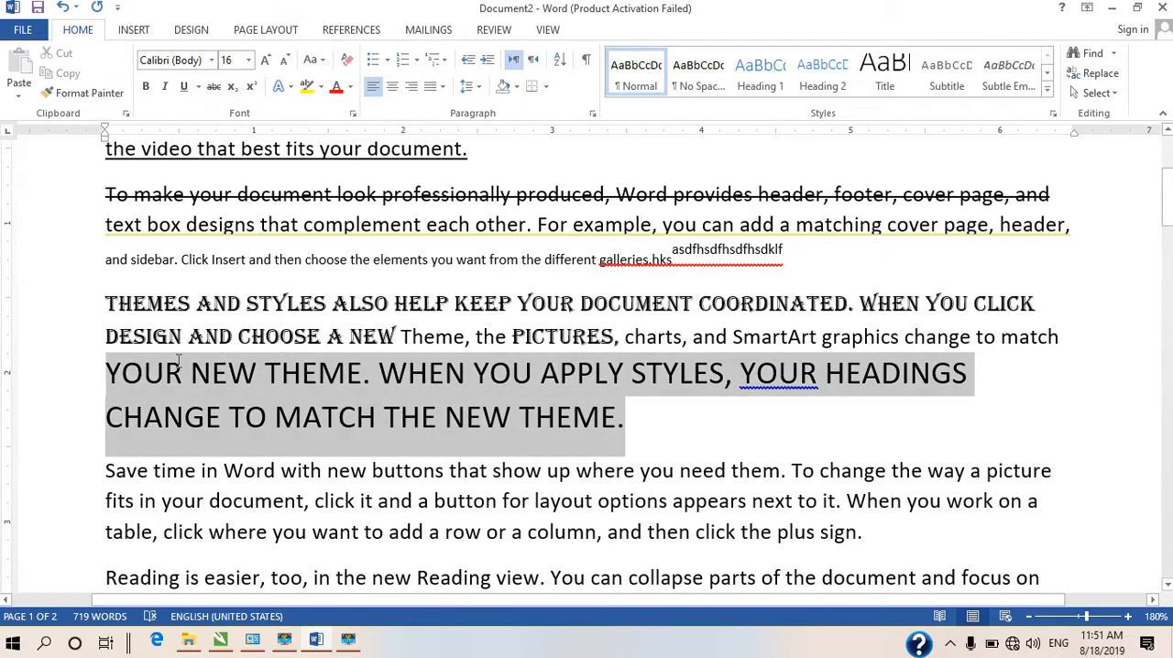
Convert the first two lines of the fourth paragraph, beginning "Save time in Word", to lowercase
{"action": "left_click_drag", "start_coordinate": [104, 473], "coordinate": [1055, 500]}
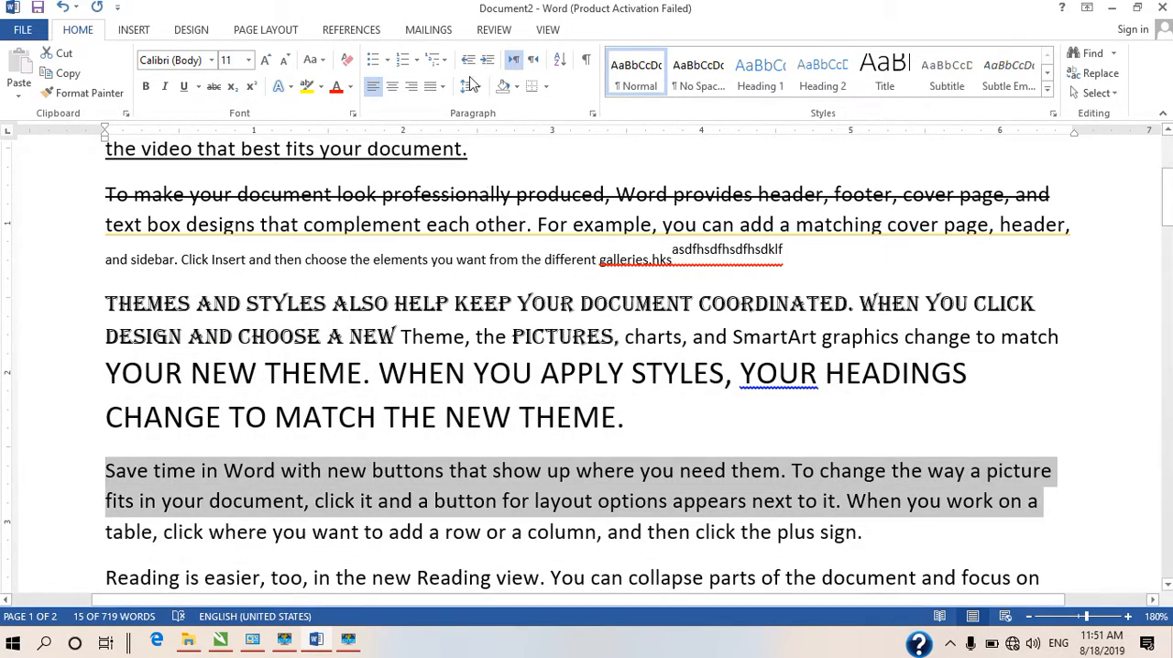
{"action": "left_click", "coordinate": [312, 59]}
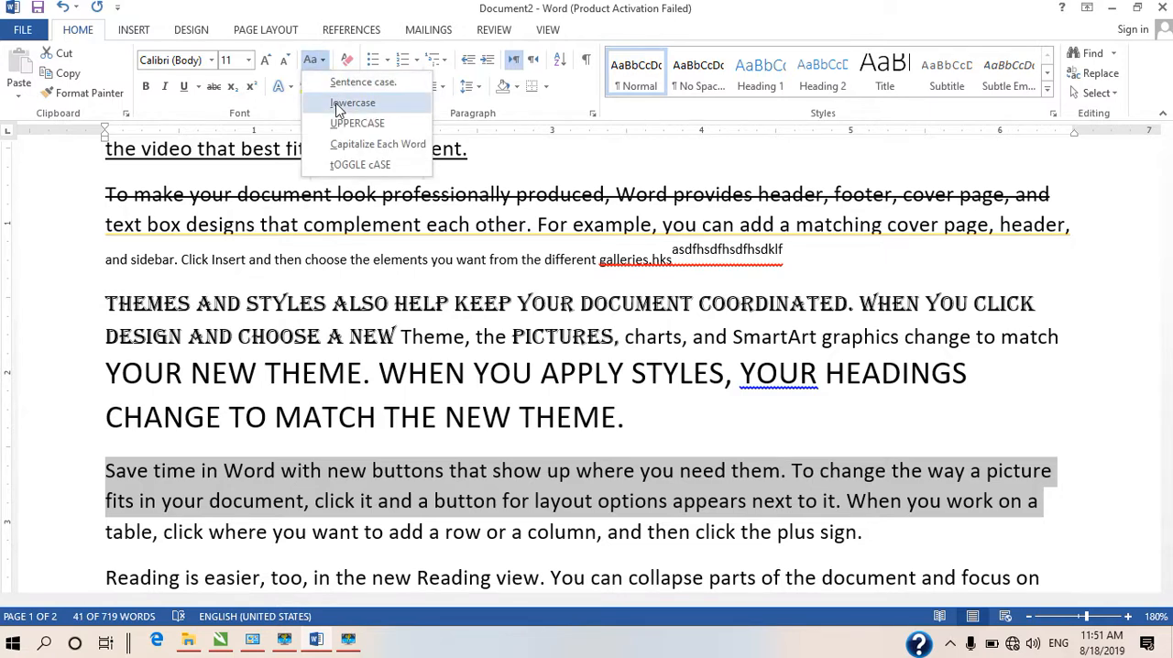
{"action": "left_click", "coordinate": [351, 103]}
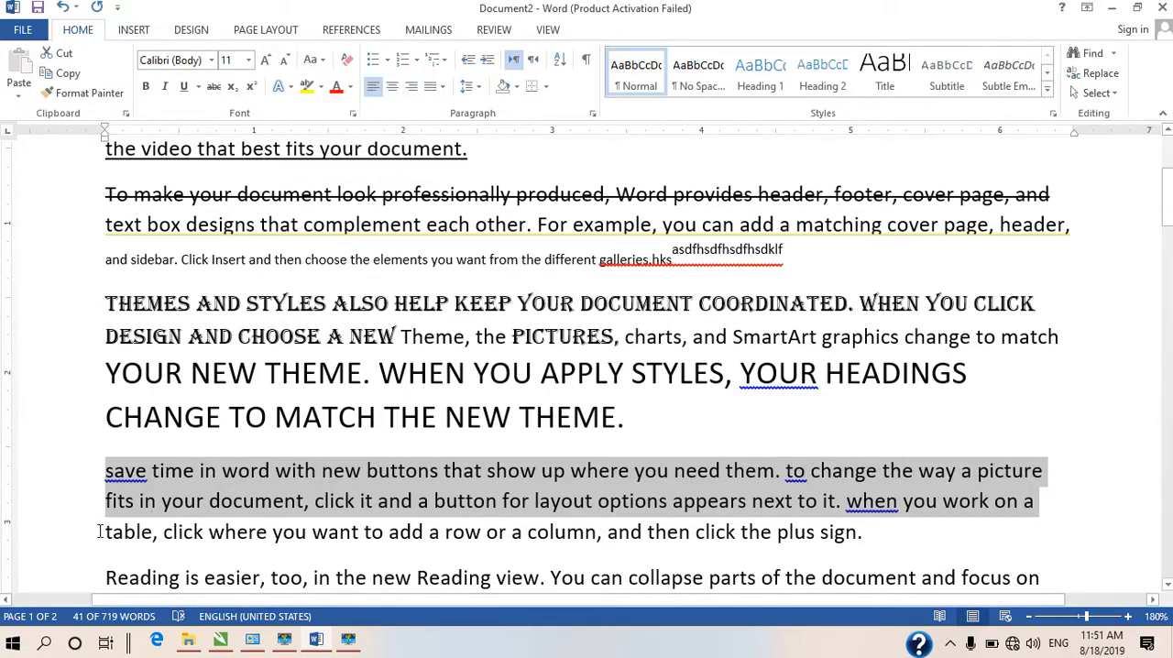
Apply Capitalize Each Word to the last line of the fourth paragraph, beginning "table, click where"
{"action": "left_click_drag", "start_coordinate": [99, 532], "coordinate": [903, 537]}
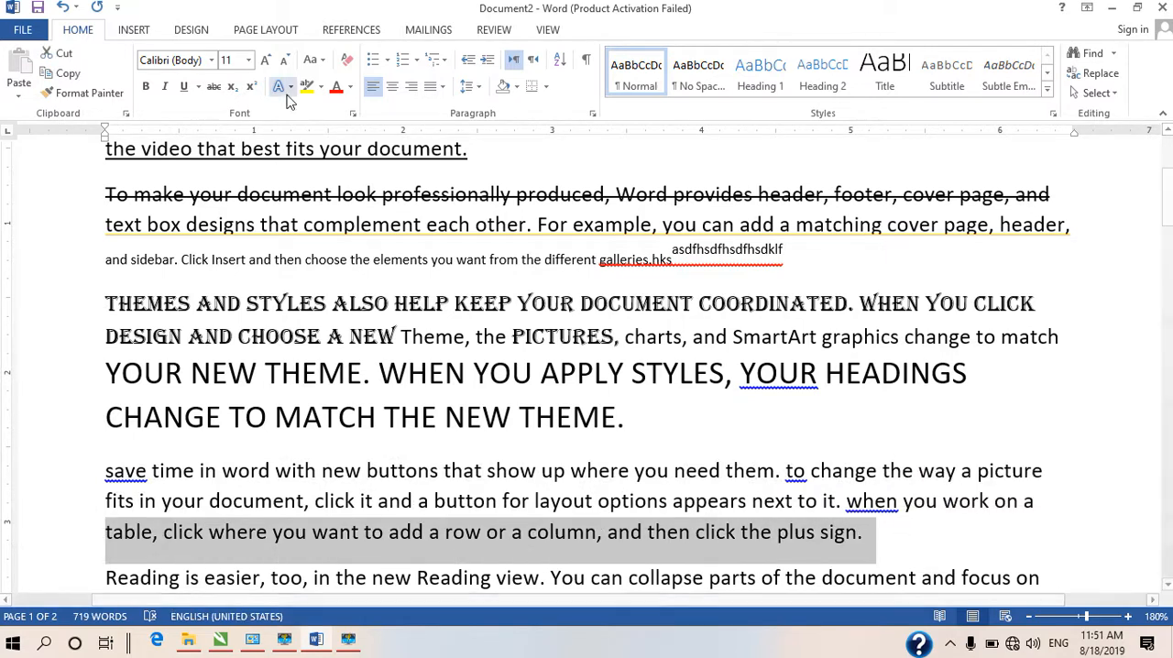
{"action": "left_click", "coordinate": [311, 59]}
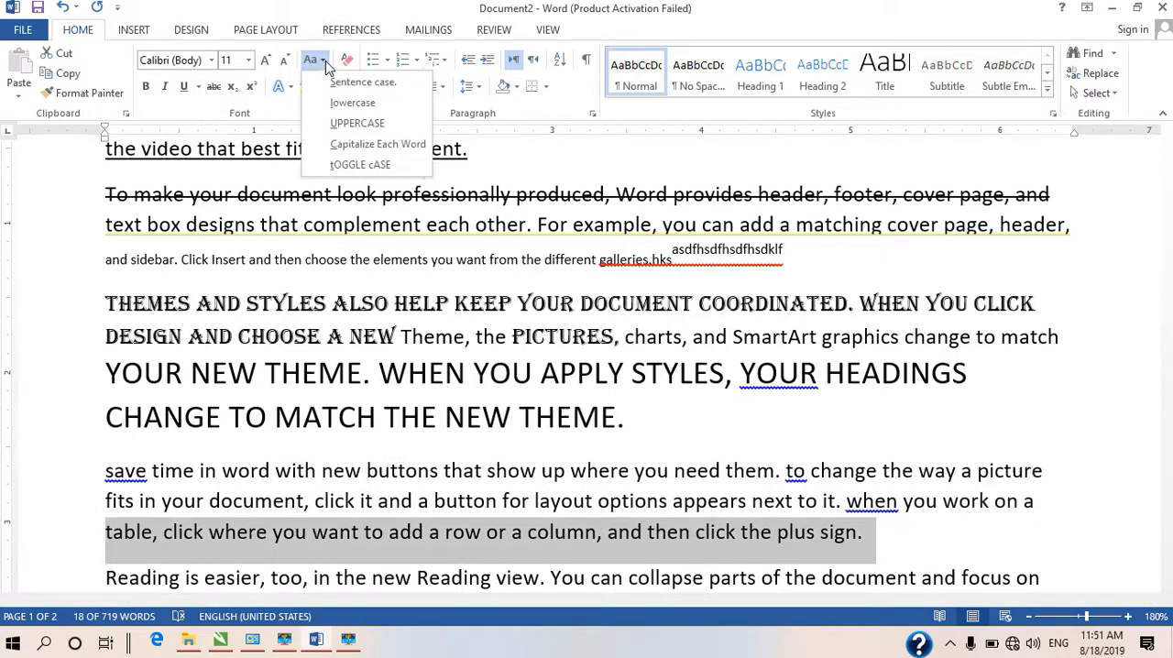
{"action": "left_click", "coordinate": [383, 96]}
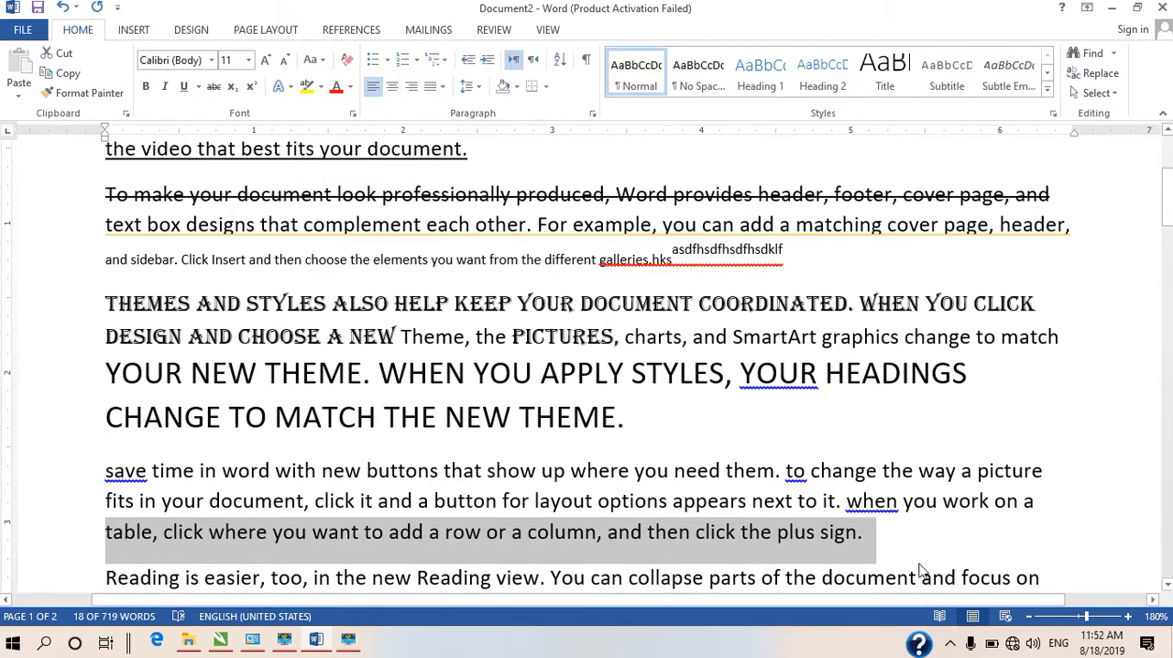
{"action": "scroll", "coordinate": [367, 472], "scroll_direction": "down", "scroll_amount": 2}
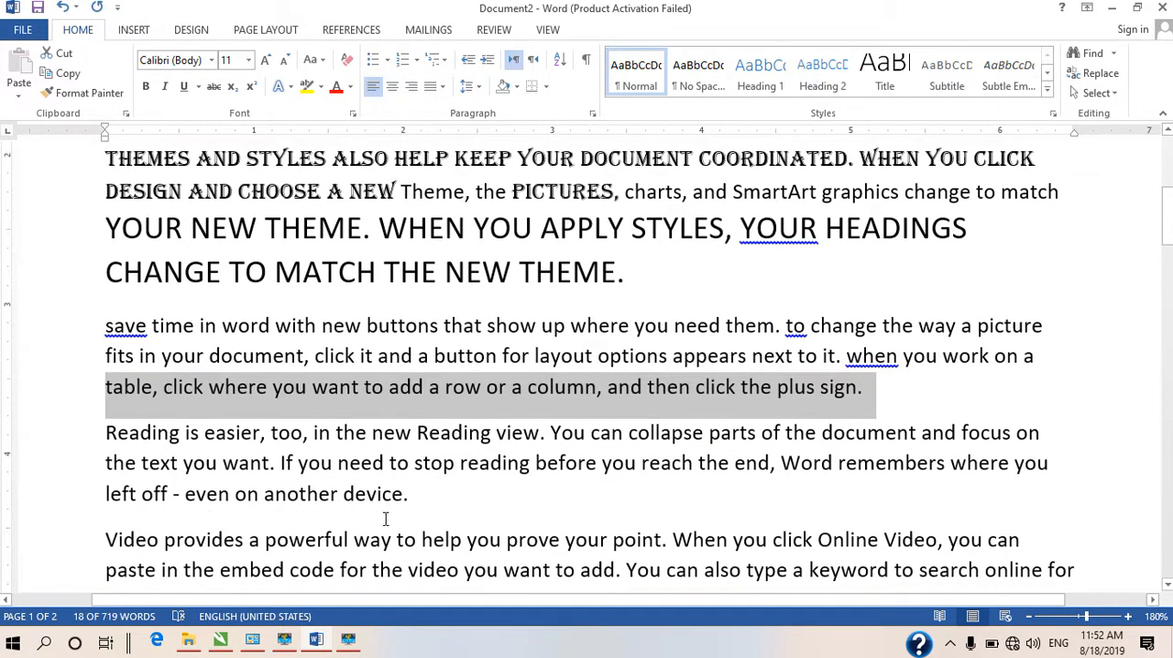
{"action": "scroll", "coordinate": [385, 519], "scroll_direction": "down", "scroll_amount": 1}
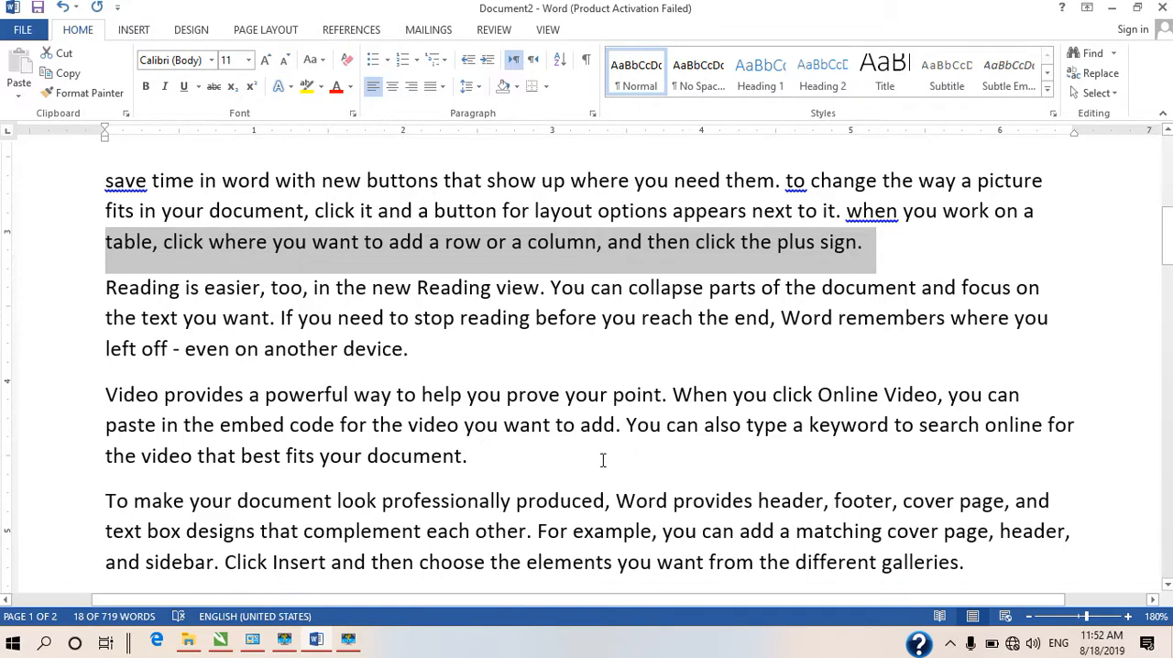
{"action": "left_click", "coordinate": [319, 66]}
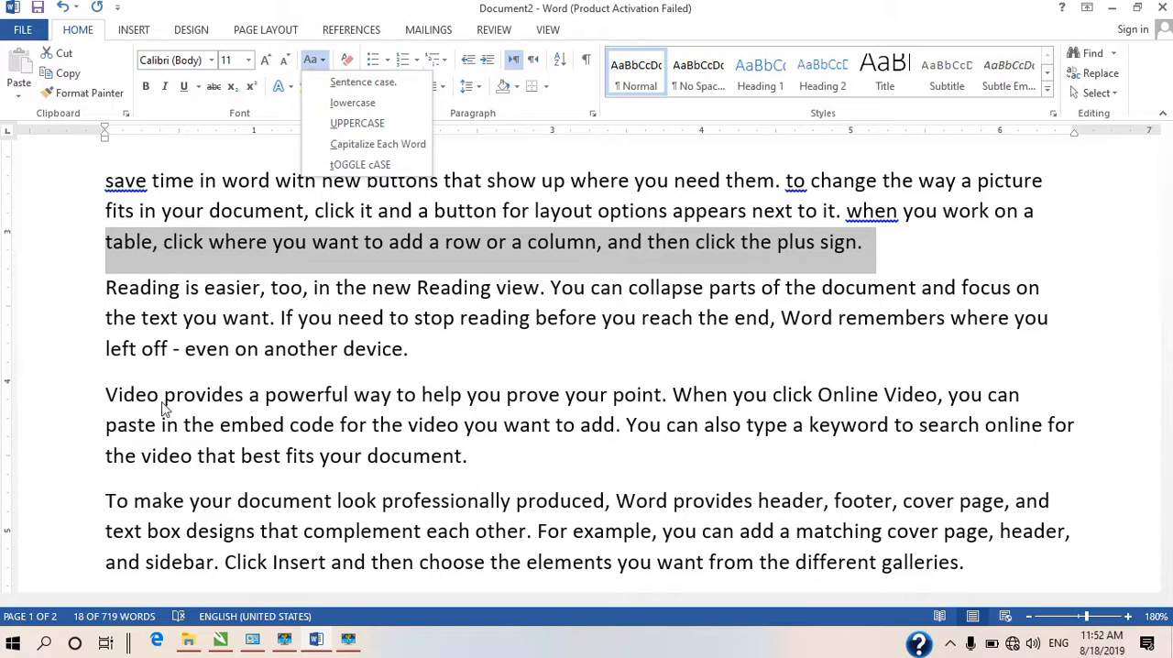
{"action": "left_click", "coordinate": [378, 146]}
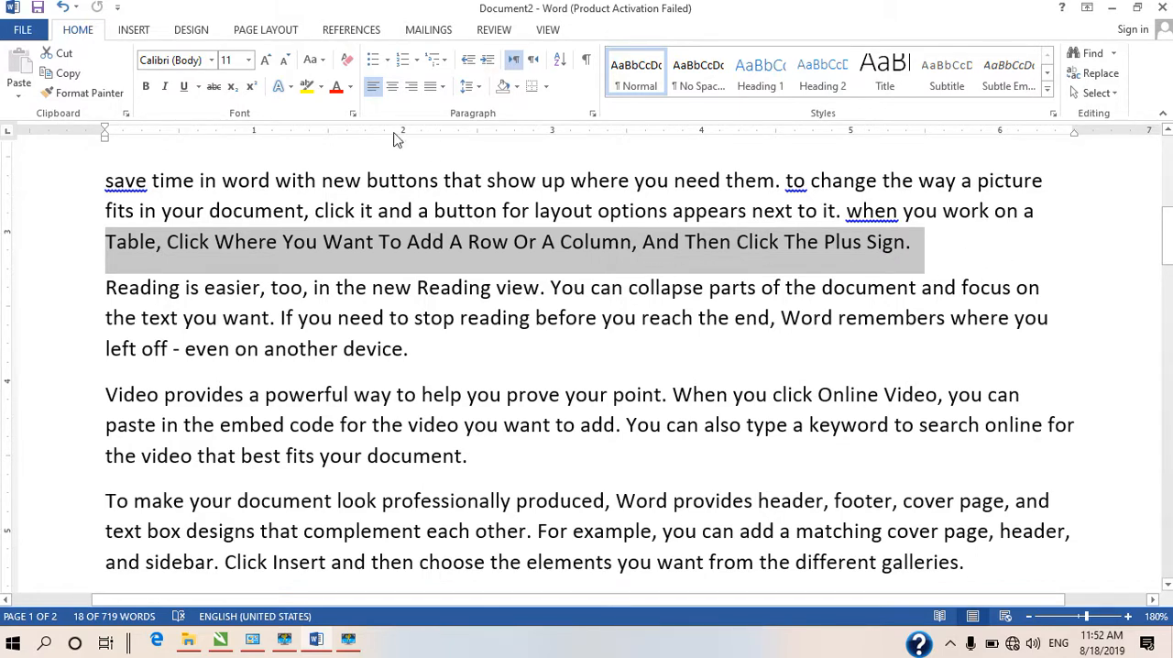
Apply tOGGLE cASE to the fourth paragraph's last line, beginning "table, click where", and then convert that line to lowercase
{"action": "left_click", "coordinate": [325, 59]}
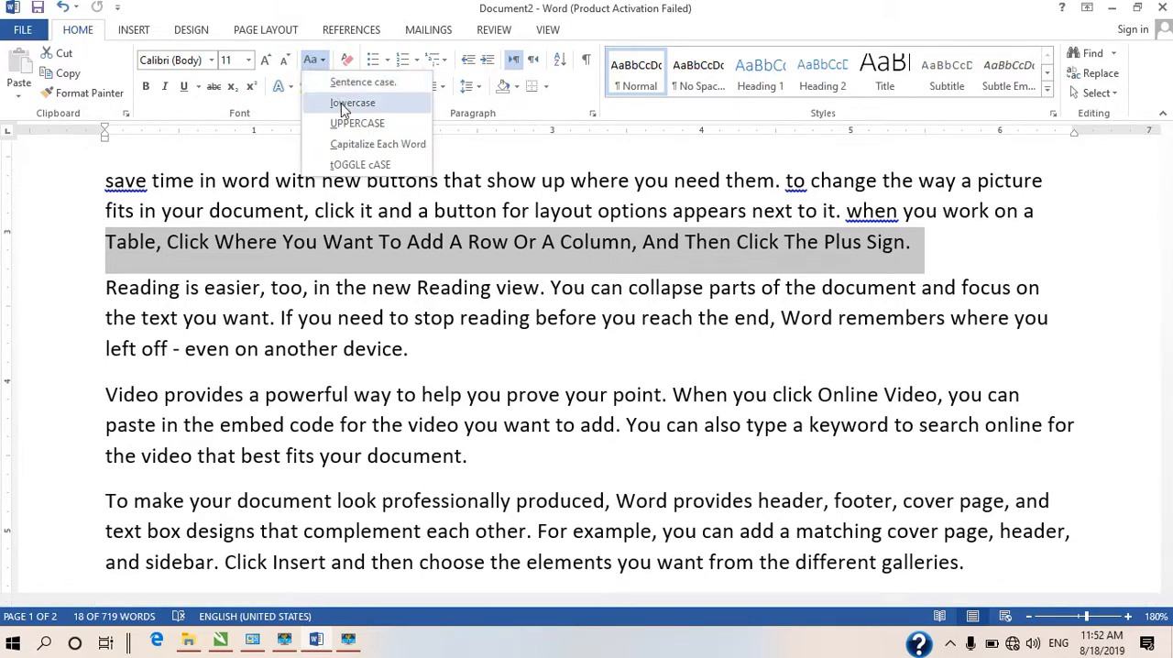
{"action": "left_click", "coordinate": [360, 165]}
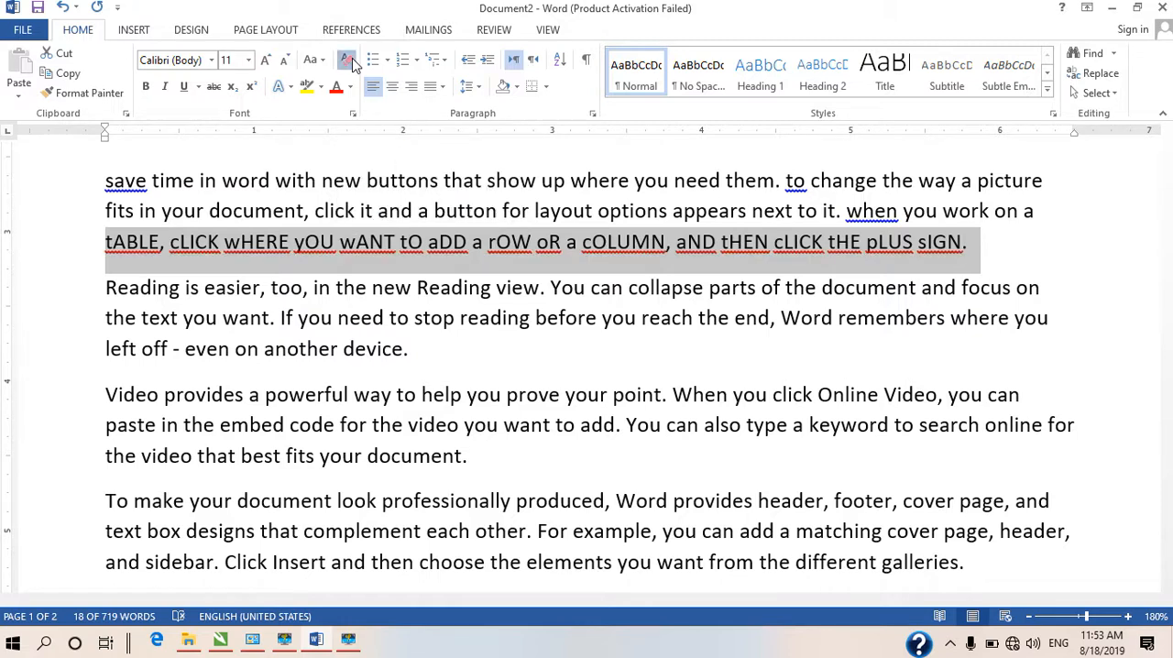
{"action": "left_click", "coordinate": [129, 309]}
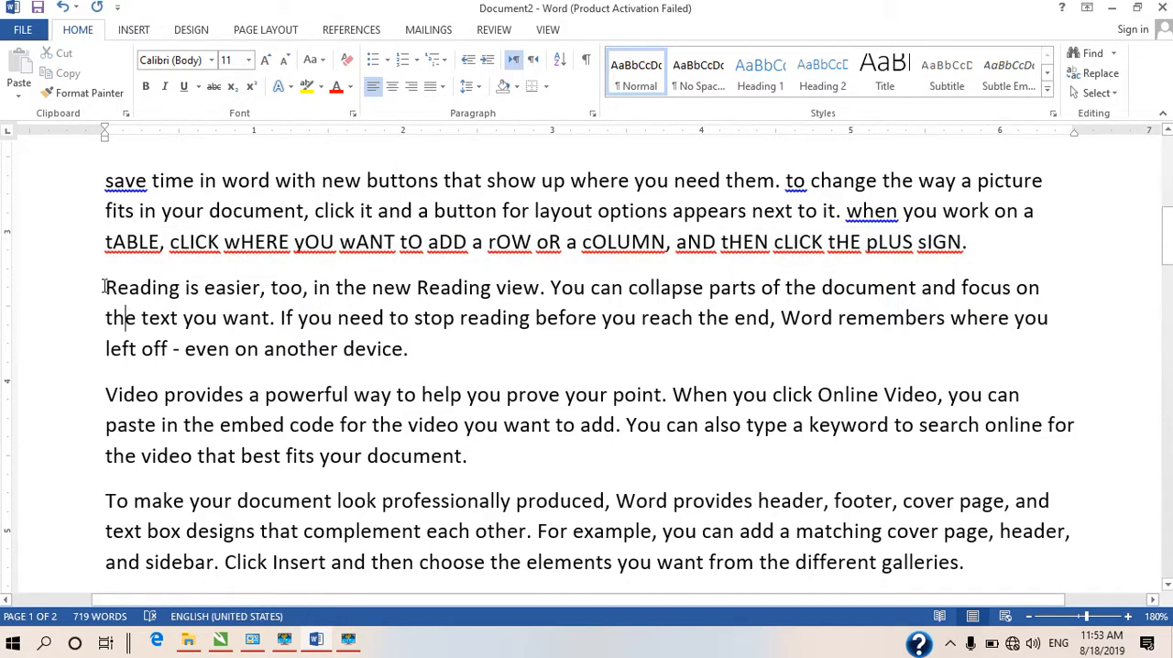
{"action": "left_click_drag", "start_coordinate": [106, 287], "coordinate": [770, 318]}
{"action": "left_click_drag", "start_coordinate": [106, 240], "coordinate": [1083, 259]}
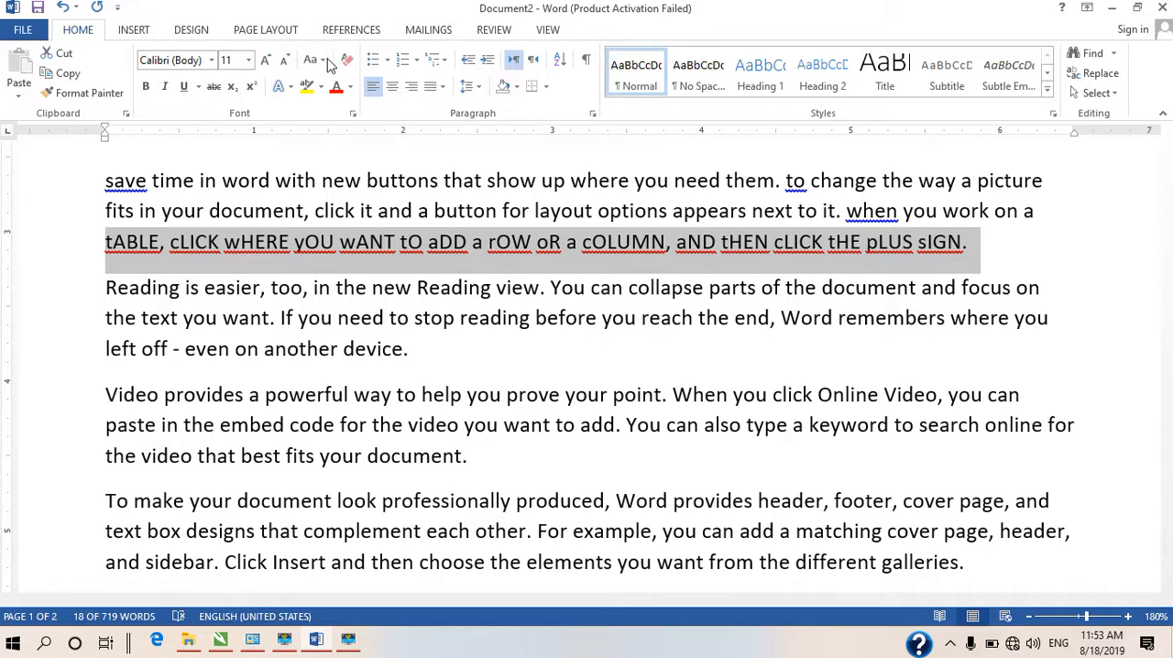
{"action": "left_click", "coordinate": [321, 60]}
{"action": "left_click", "coordinate": [352, 102]}
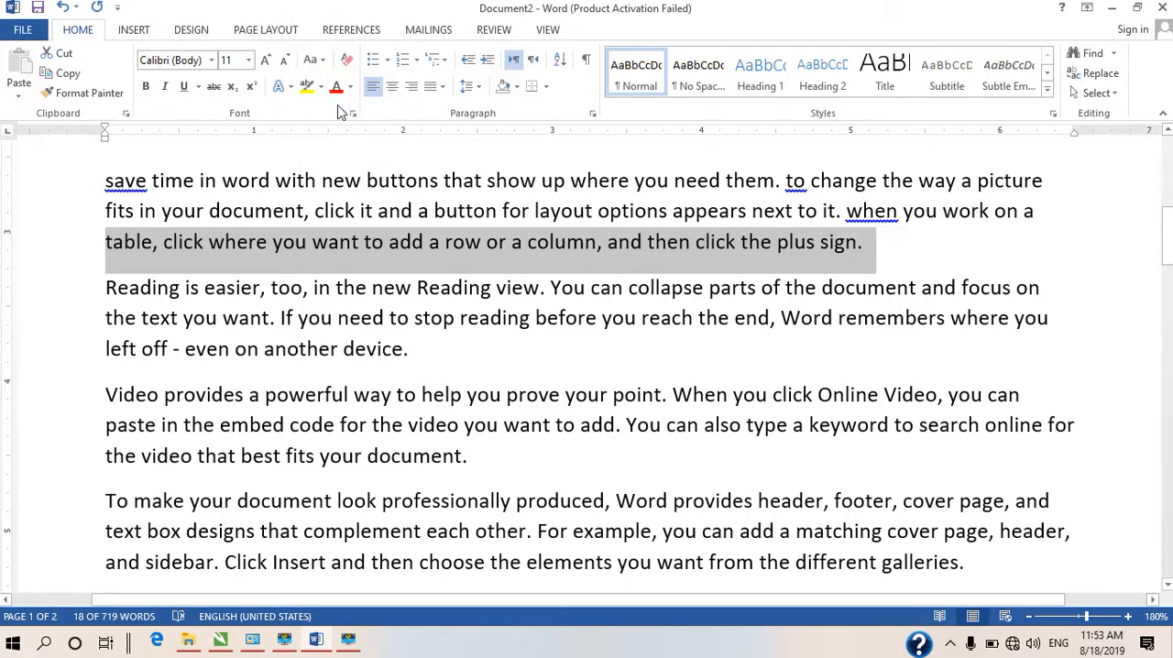
Apply the centre Inner shadow text effect to the fourth paragraph's last line, beginning "table, click where"
{"action": "left_click", "coordinate": [279, 87]}
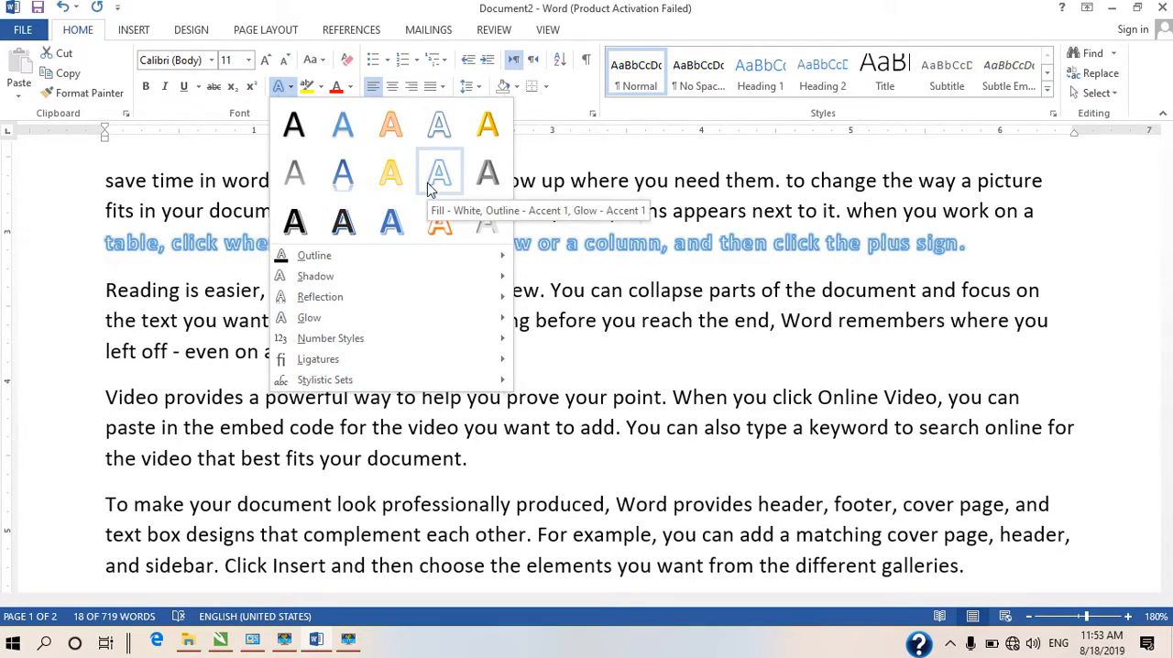
{"action": "mouse_move", "coordinate": [309, 262]}
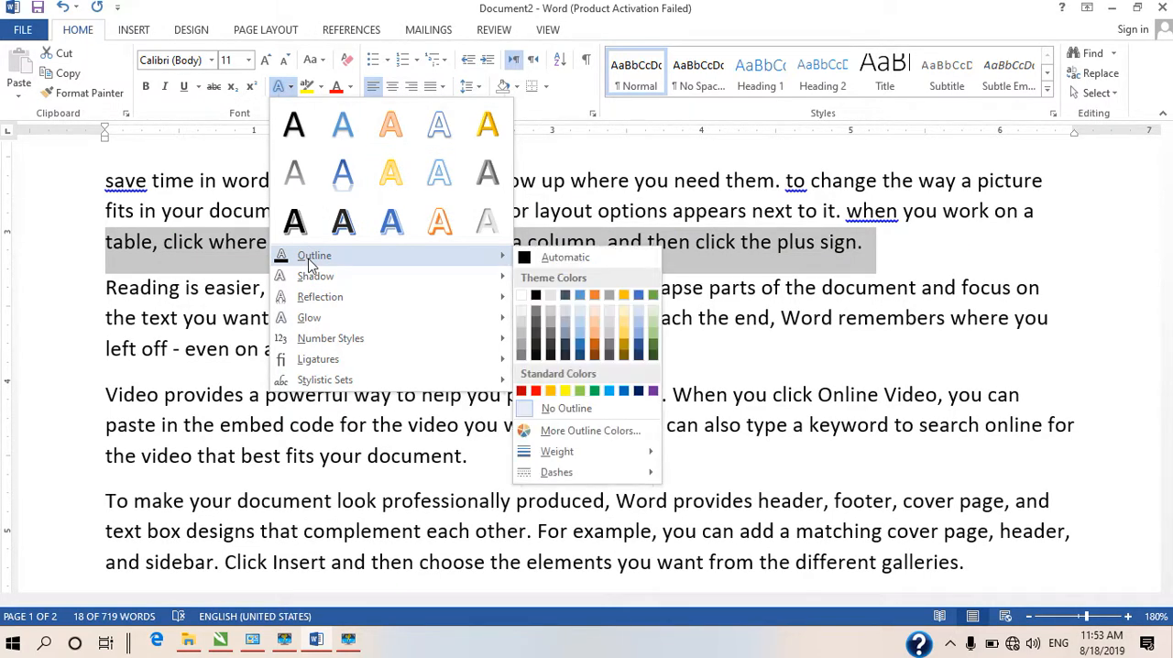
{"action": "mouse_move", "coordinate": [335, 283]}
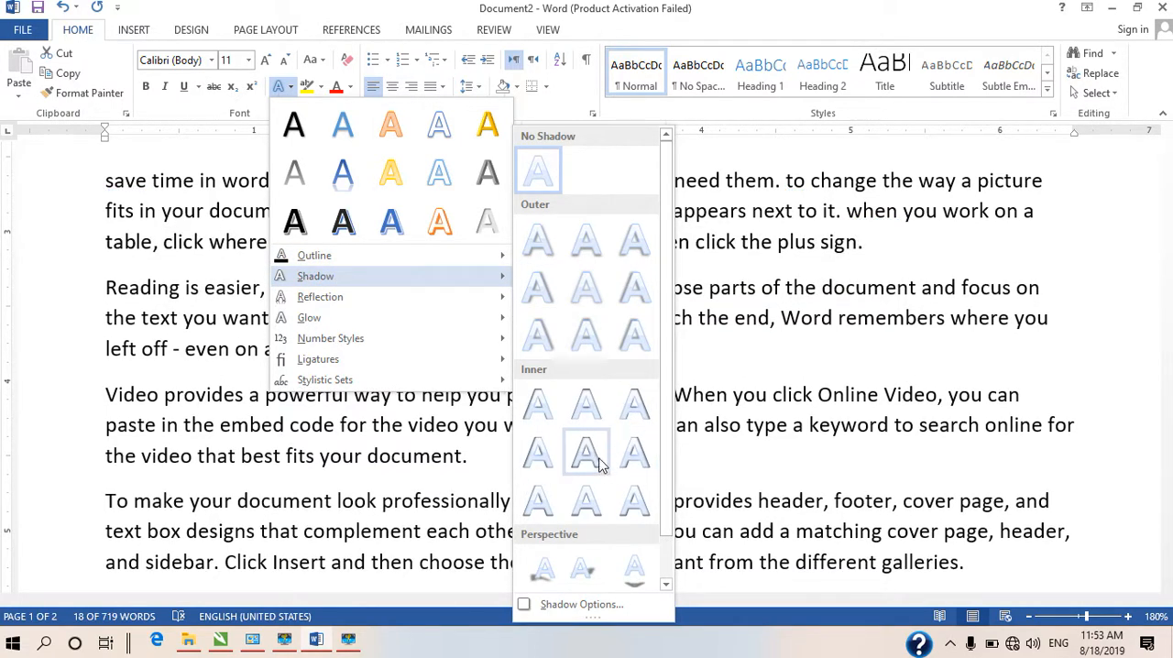
{"action": "left_click", "coordinate": [599, 458]}
{"action": "left_click", "coordinate": [462, 341]}
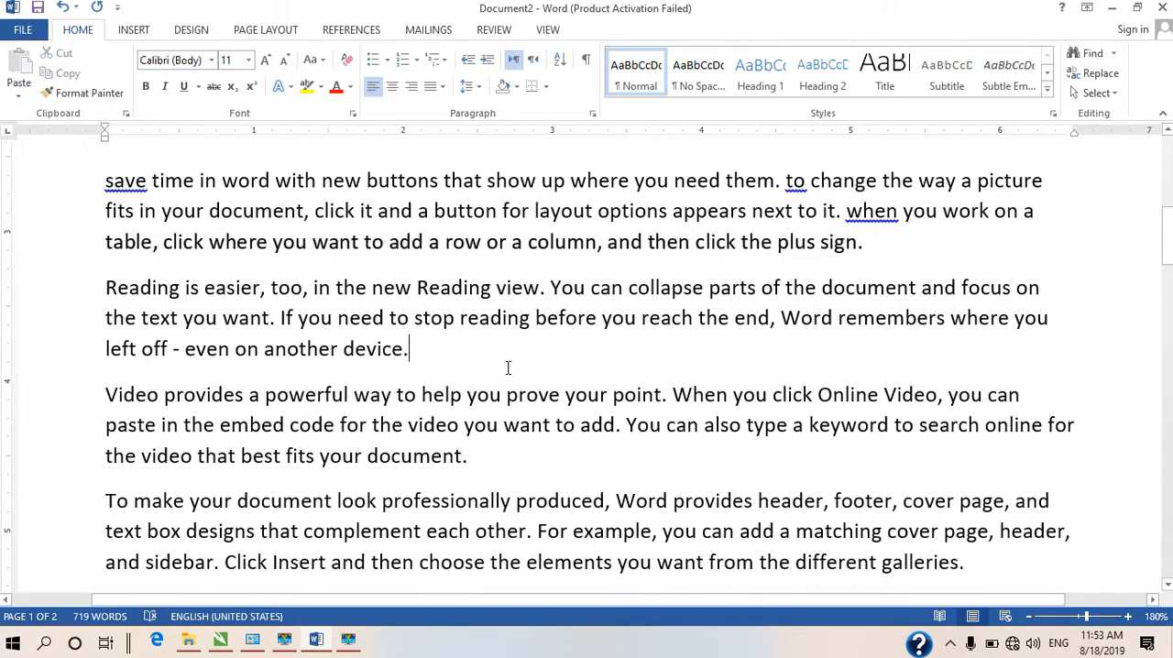
Add blank lines after the X₂ example on page 2 and enter the letter A in front of x²
{"action": "scroll", "coordinate": [529, 450], "scroll_direction": "down", "scroll_amount": 10}
{"action": "scroll", "coordinate": [165, 217], "scroll_direction": "up", "scroll_amount": 5}
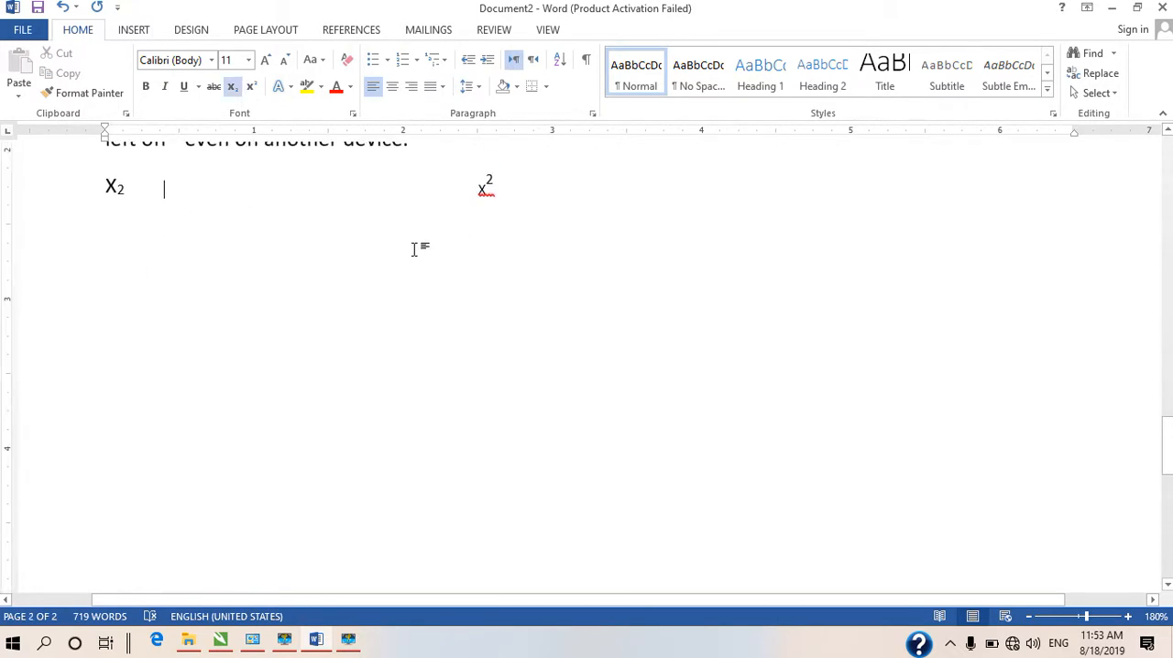
{"action": "key", "text": "Return"}
{"action": "key", "text": "Return"}
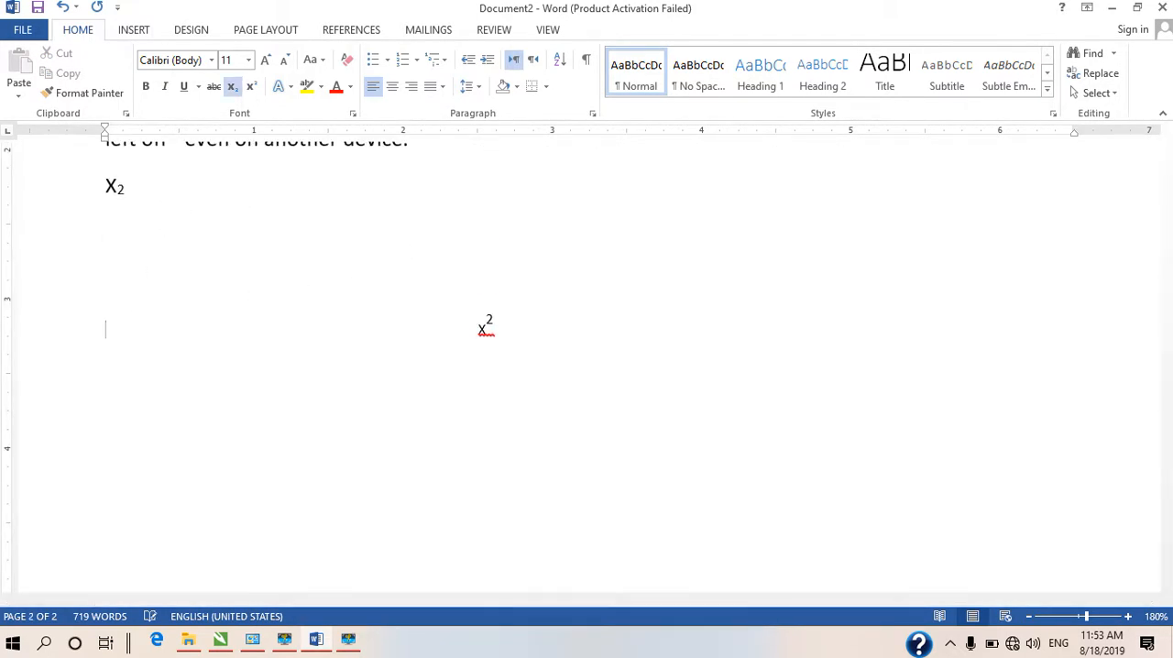
Set the font size of the letter A on page 2 to 48 pt
{"action": "left_click", "coordinate": [248, 59]}
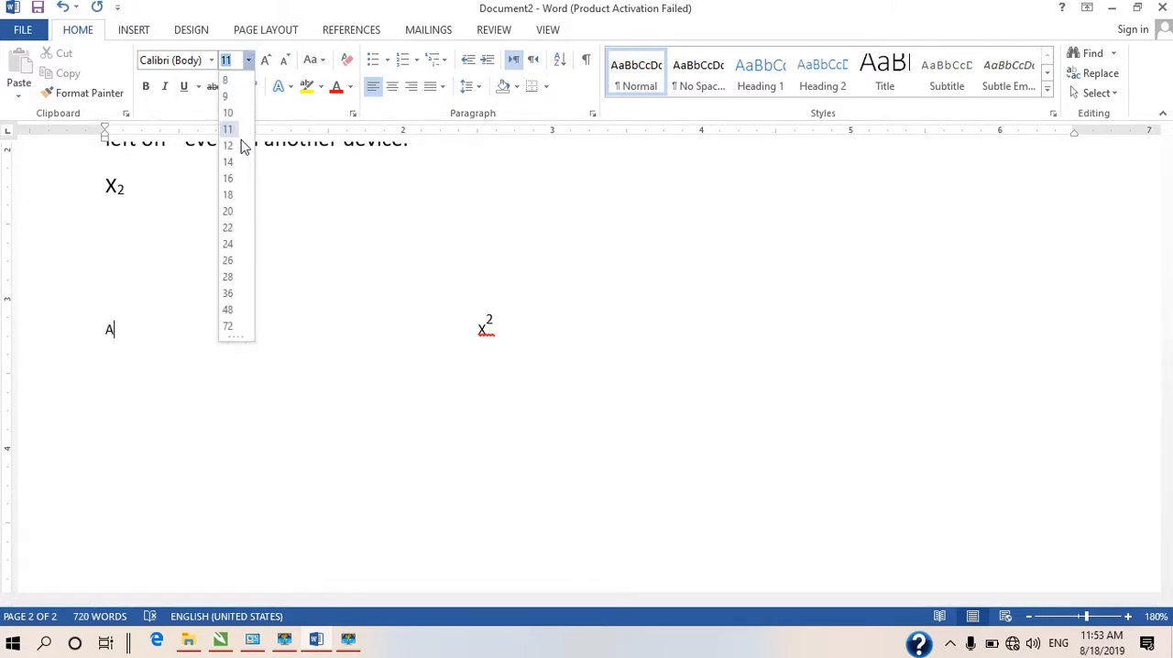
{"action": "left_click", "coordinate": [228, 263]}
{"action": "left_click_drag", "start_coordinate": [135, 335], "coordinate": [83, 340]}
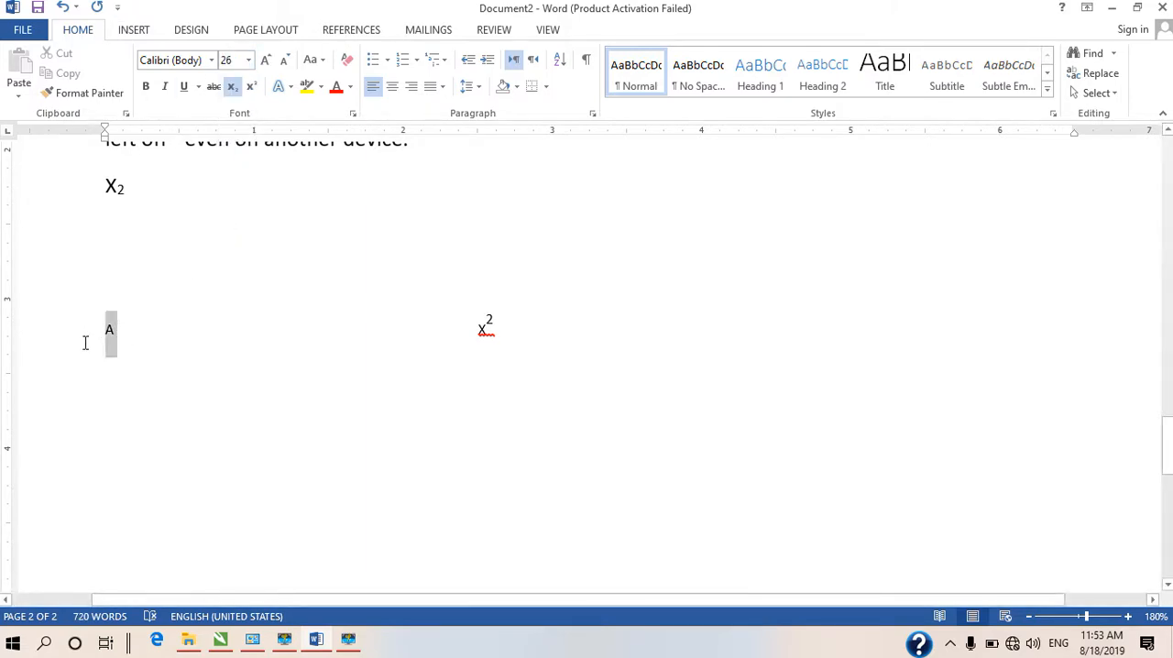
{"action": "left_click", "coordinate": [249, 61]}
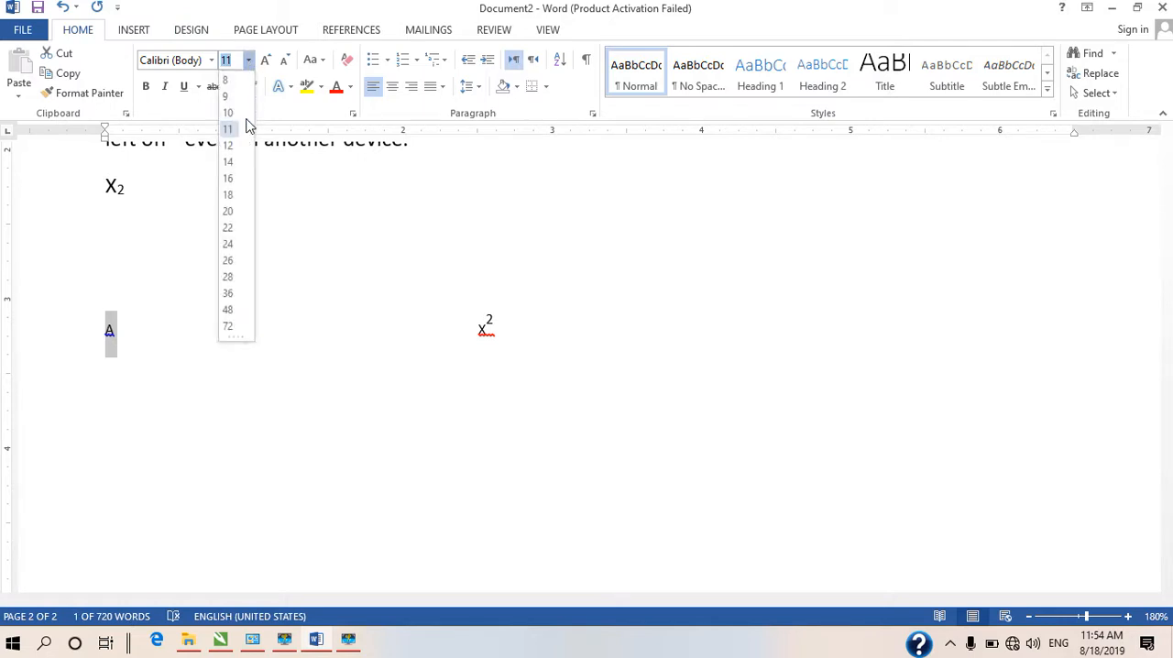
{"action": "left_click", "coordinate": [229, 310]}
{"action": "left_click", "coordinate": [147, 393]}
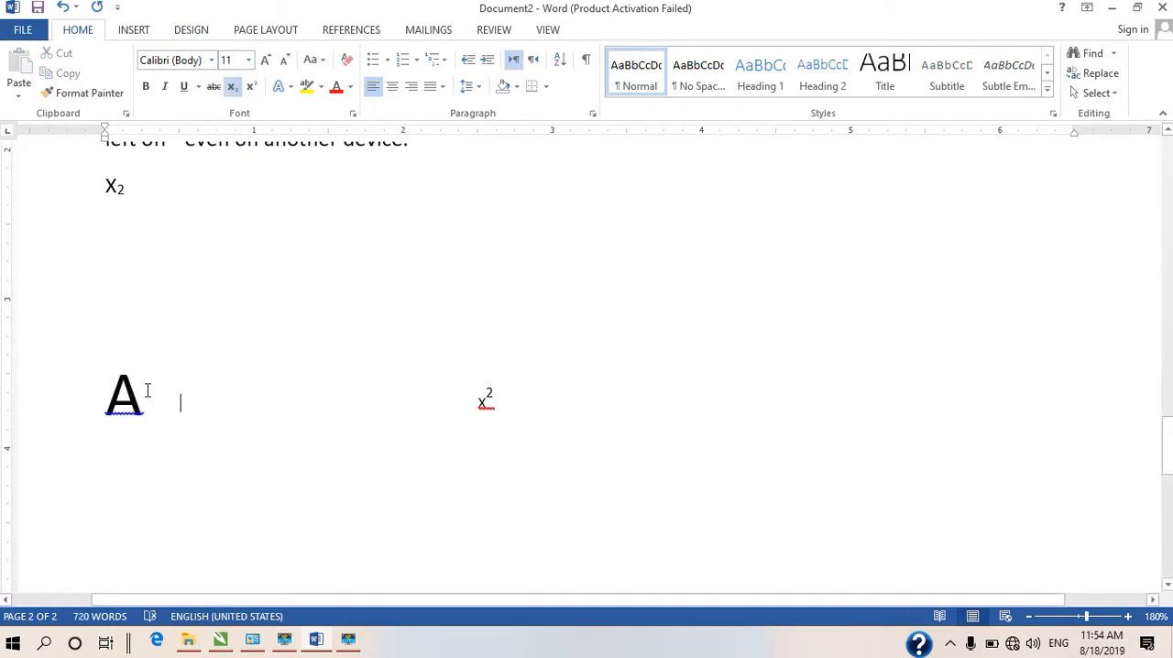
Apply the preset text effect with black fill and a hard blue shadow to the letter A
{"action": "left_click_drag", "start_coordinate": [147, 393], "coordinate": [53, 418]}
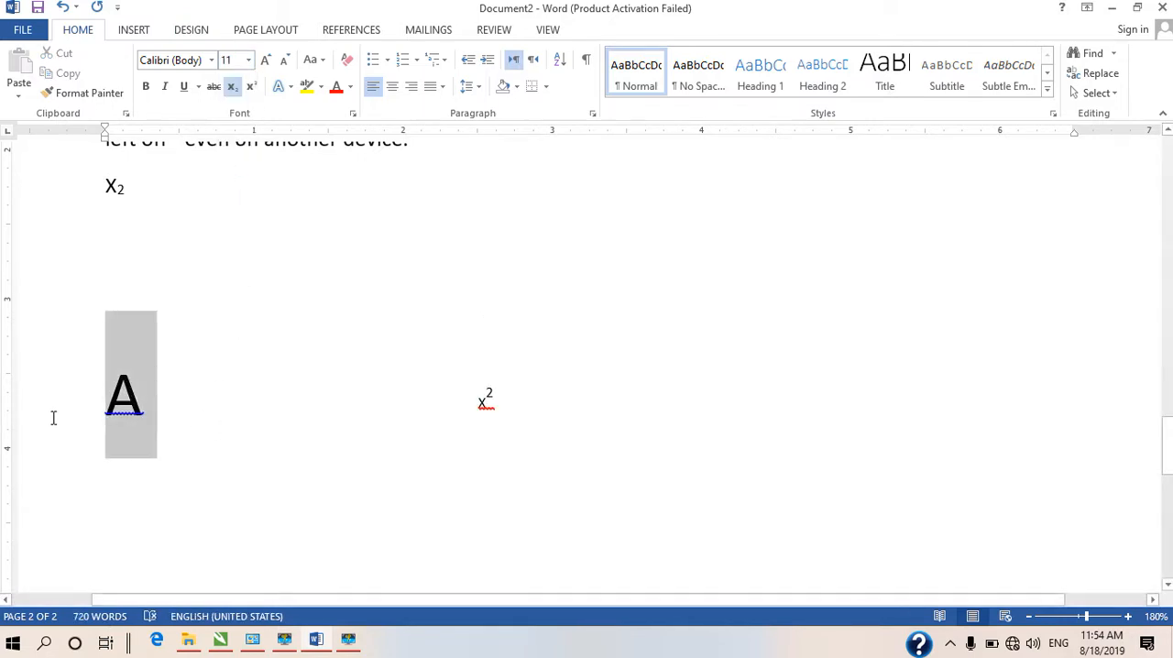
{"action": "left_click", "coordinate": [290, 89]}
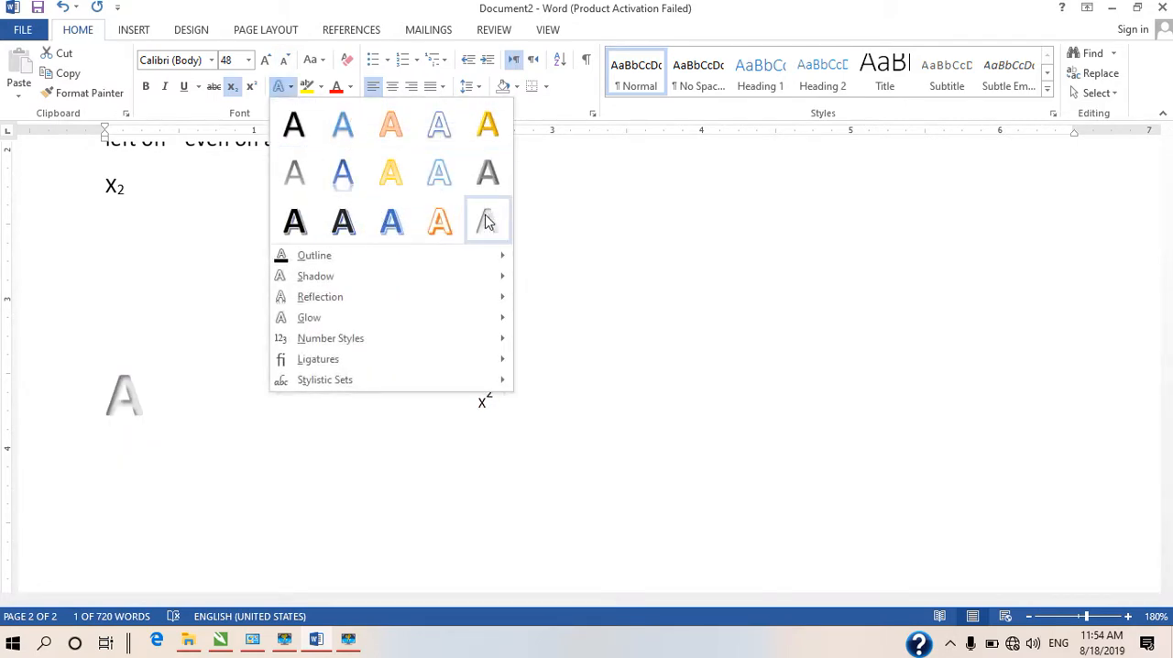
{"action": "mouse_move", "coordinate": [364, 257]}
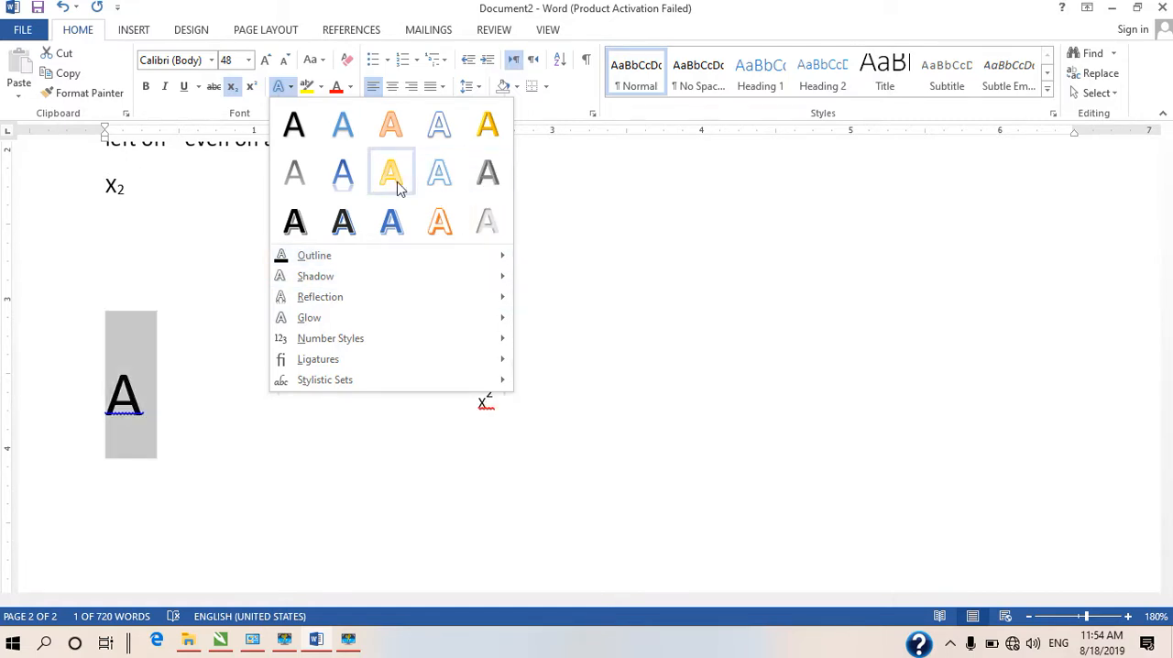
{"action": "left_click", "coordinate": [343, 221]}
{"action": "left_click", "coordinate": [258, 373]}
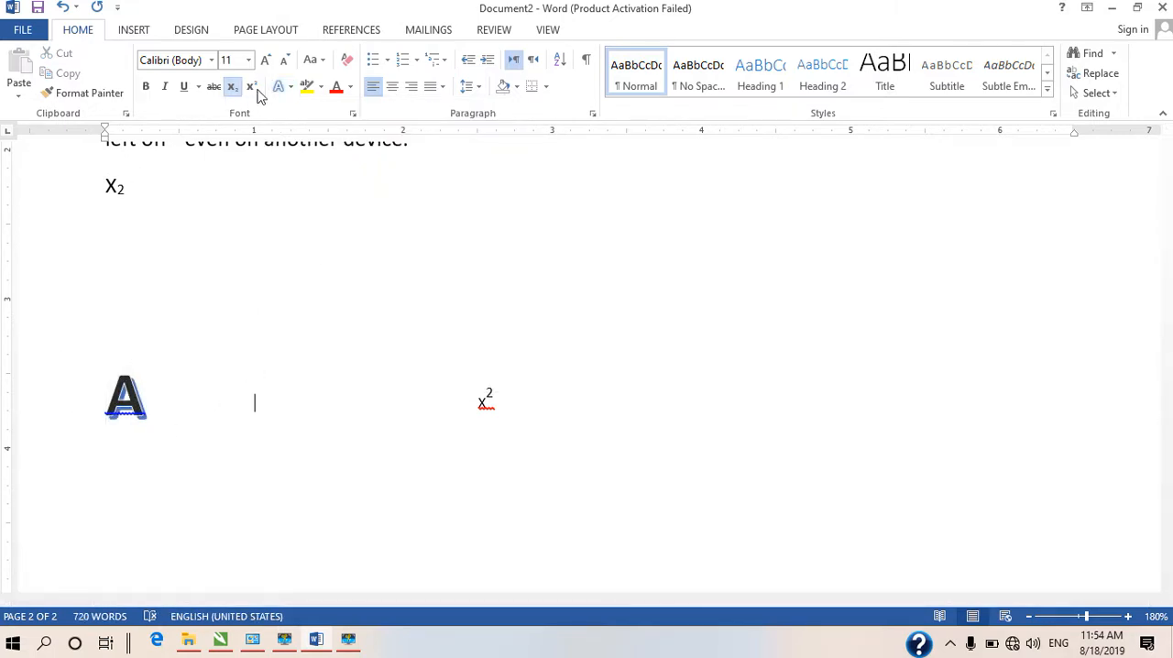
Try to add a gold text outline at the insertion point beside the letter A
{"action": "left_click", "coordinate": [291, 90]}
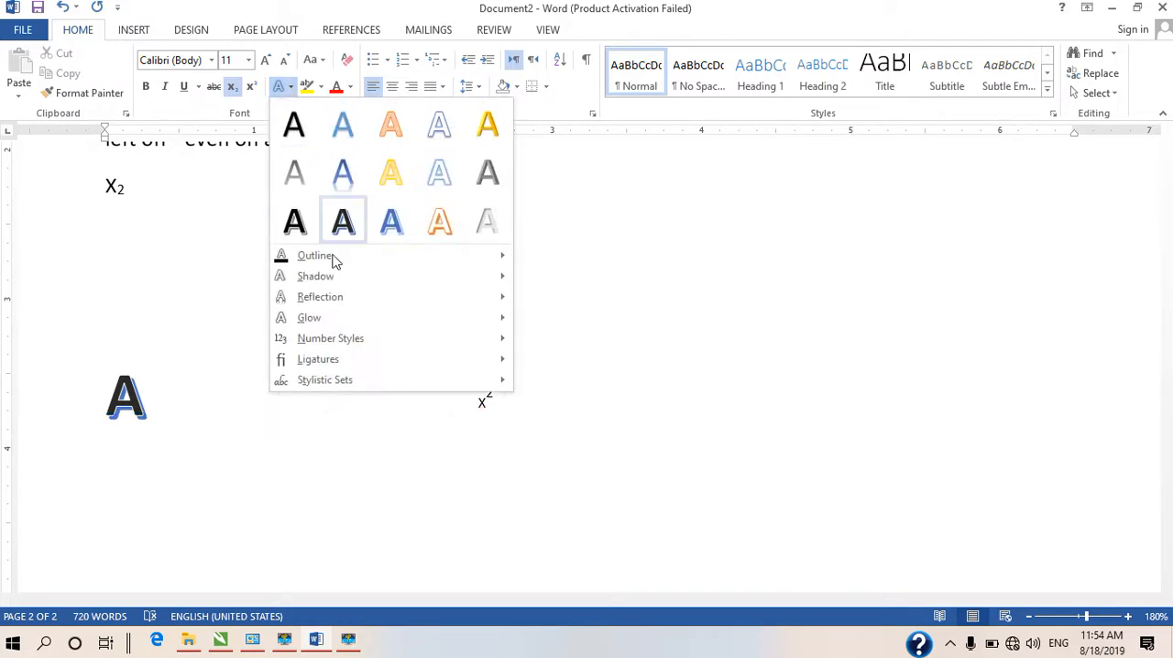
{"action": "mouse_move", "coordinate": [330, 259]}
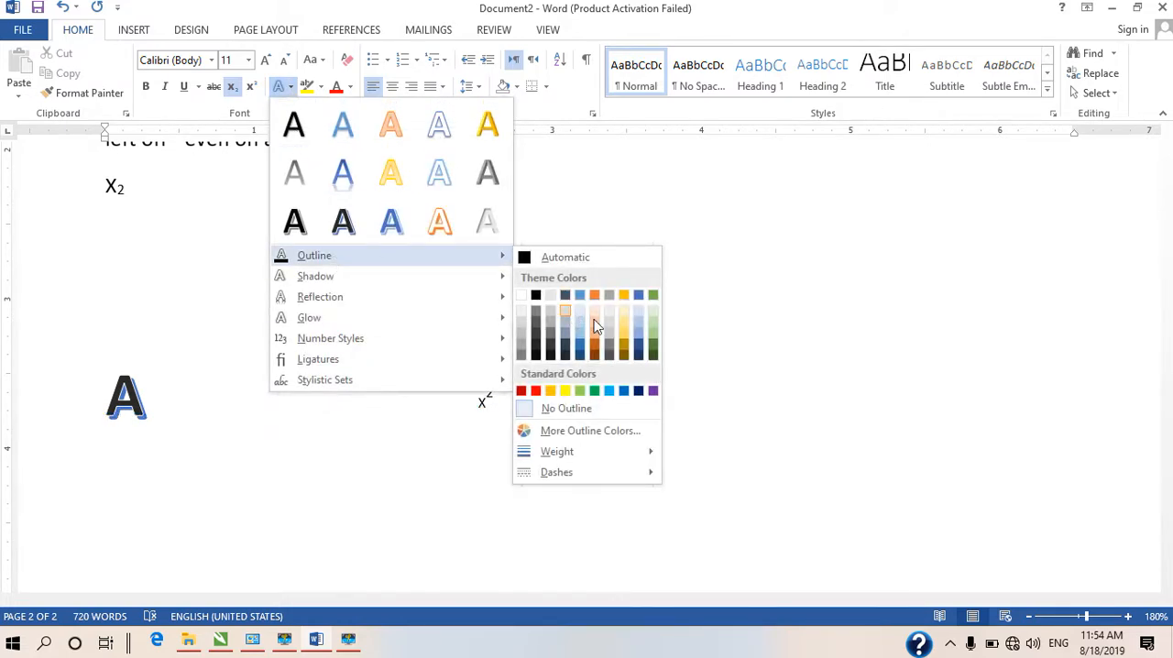
{"action": "left_click", "coordinate": [626, 341]}
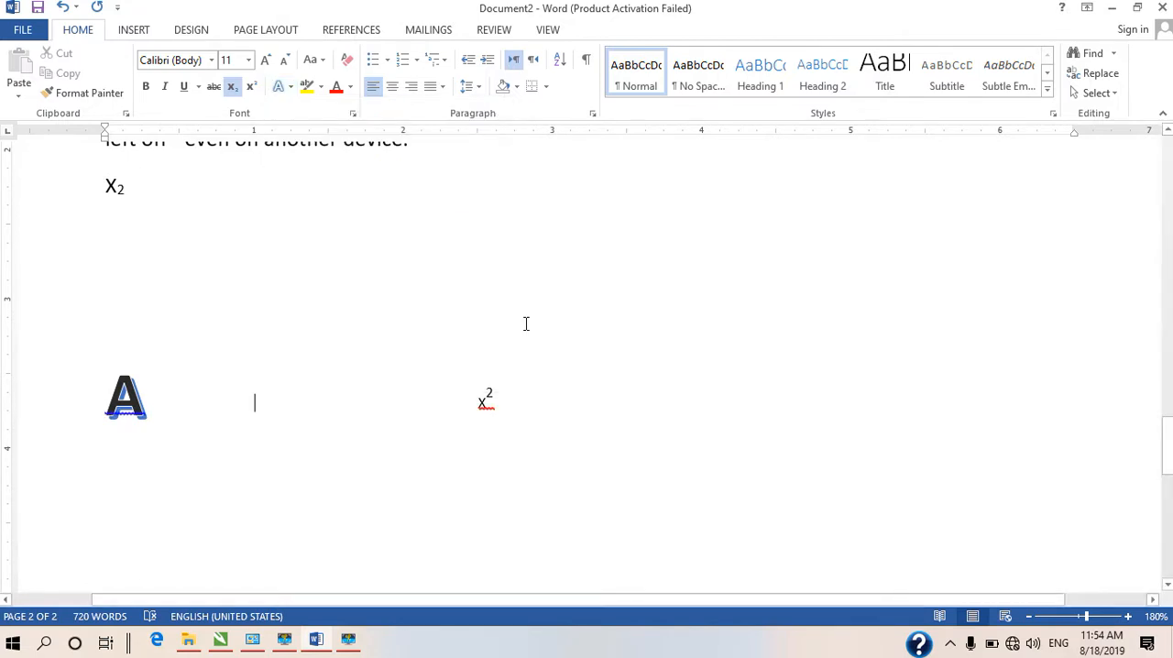
{"action": "left_click", "coordinate": [405, 335]}
Give the letter A an Outer shadow that is cast straight upward
{"action": "left_click_drag", "start_coordinate": [181, 403], "coordinate": [57, 415]}
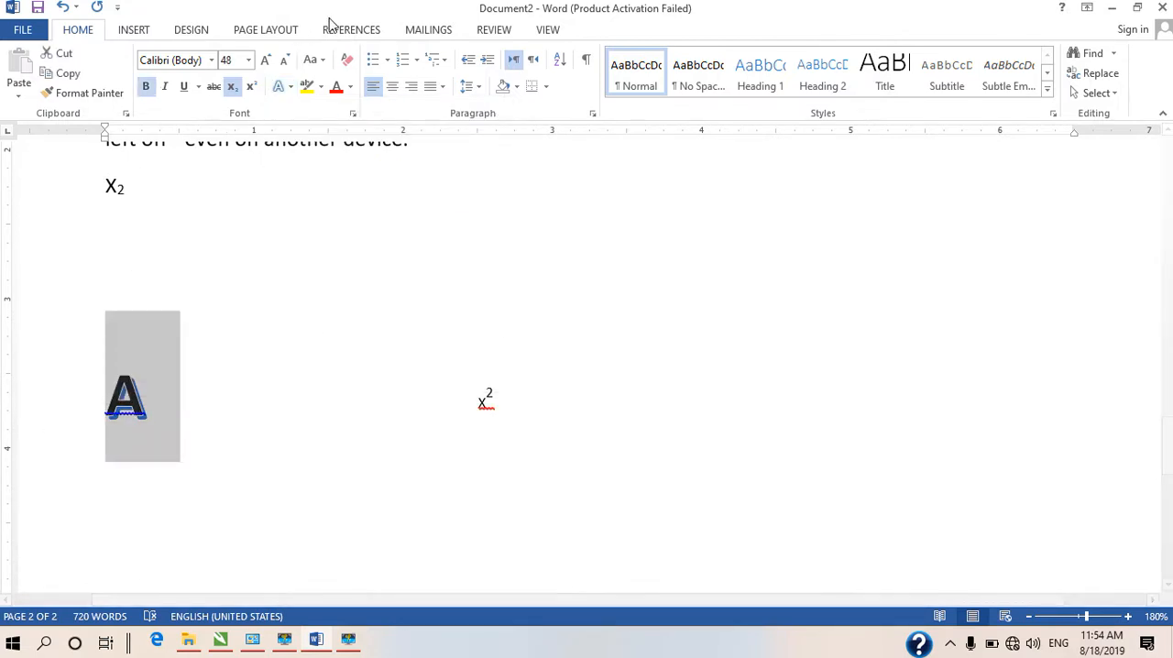
{"action": "left_click", "coordinate": [292, 88]}
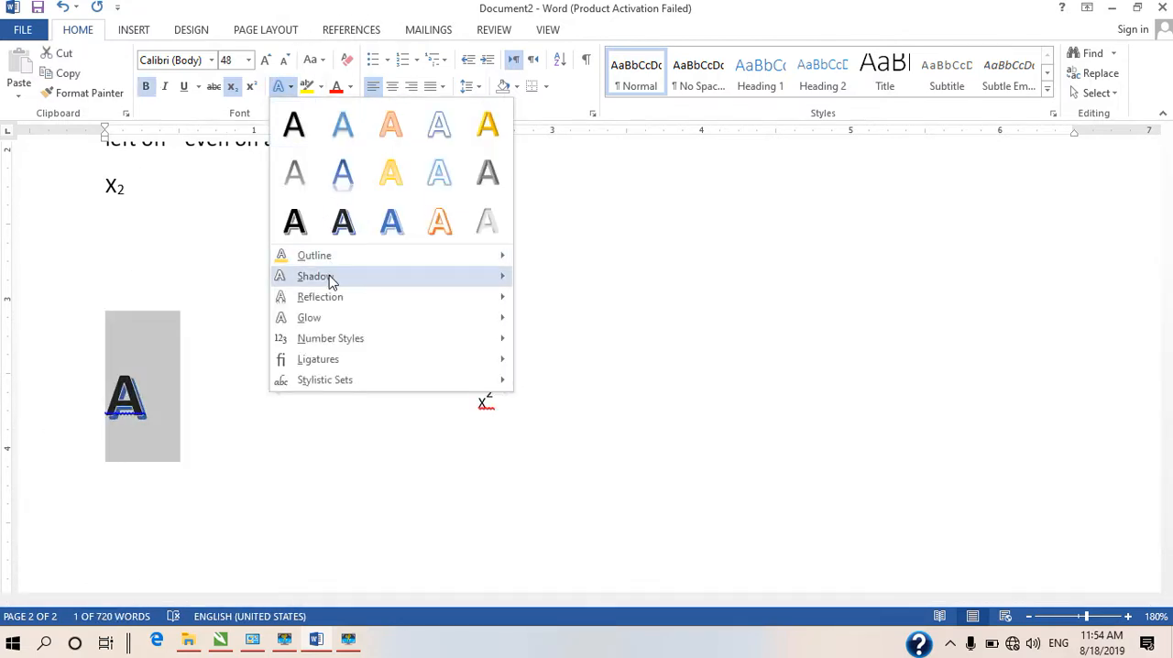
{"action": "mouse_move", "coordinate": [328, 280]}
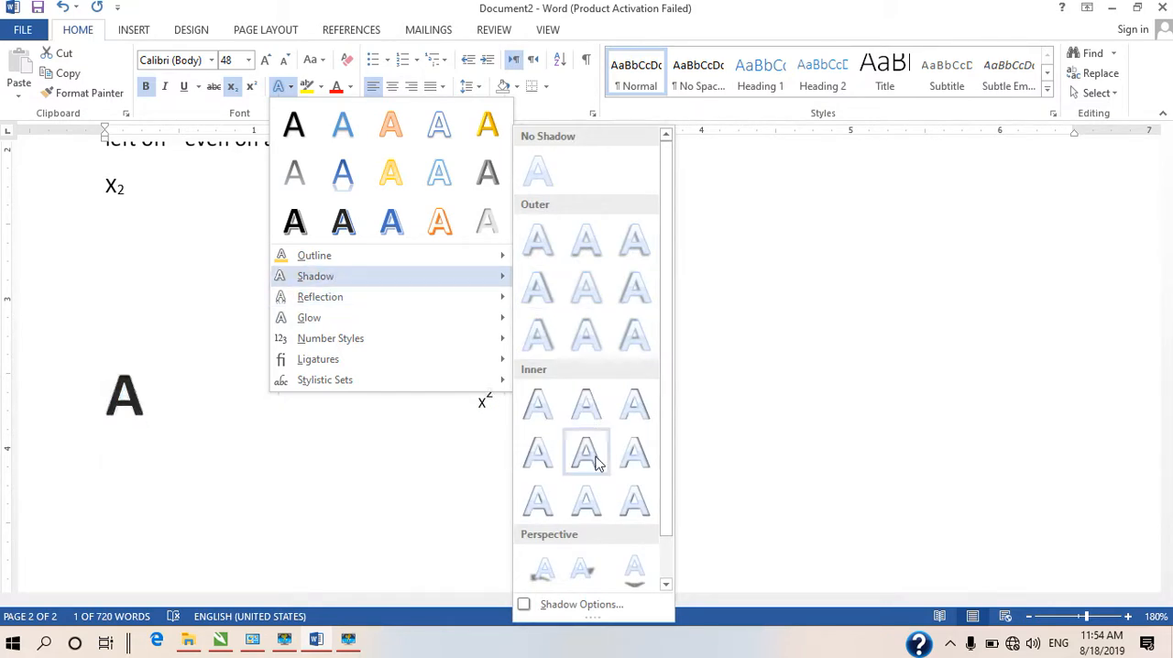
{"action": "left_click", "coordinate": [594, 332]}
{"action": "left_click", "coordinate": [304, 402]}
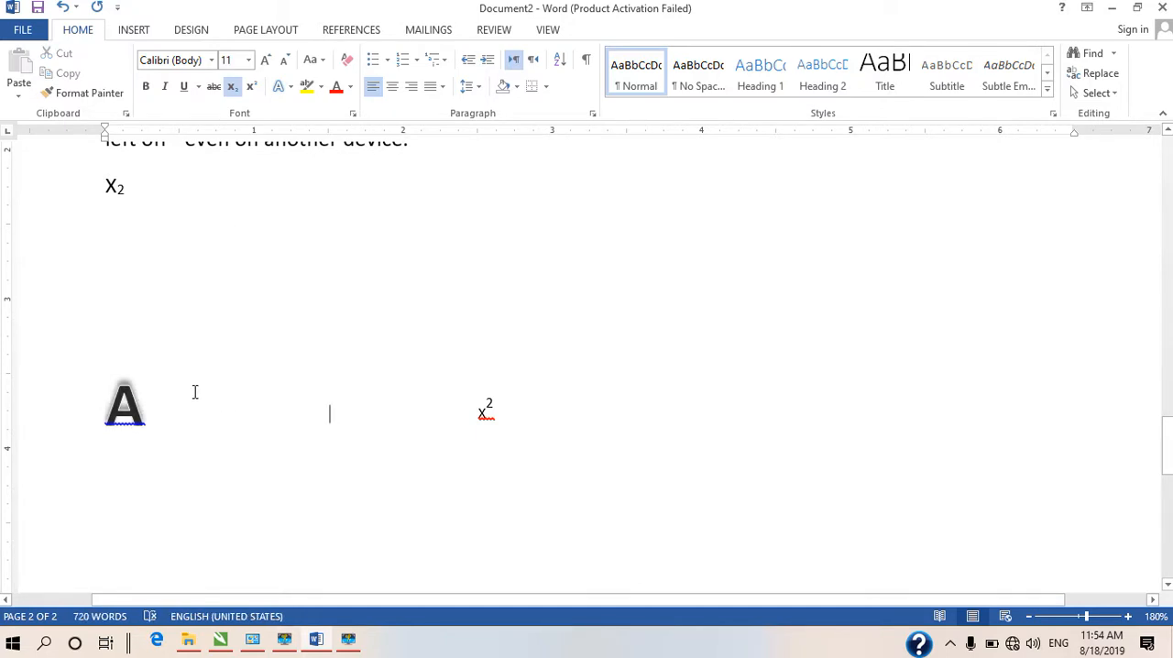
Browse the remaining text effect options for the letter A and highlight the letter in yellow
{"action": "left_click_drag", "start_coordinate": [194, 393], "coordinate": [65, 412]}
{"action": "left_click", "coordinate": [287, 87]}
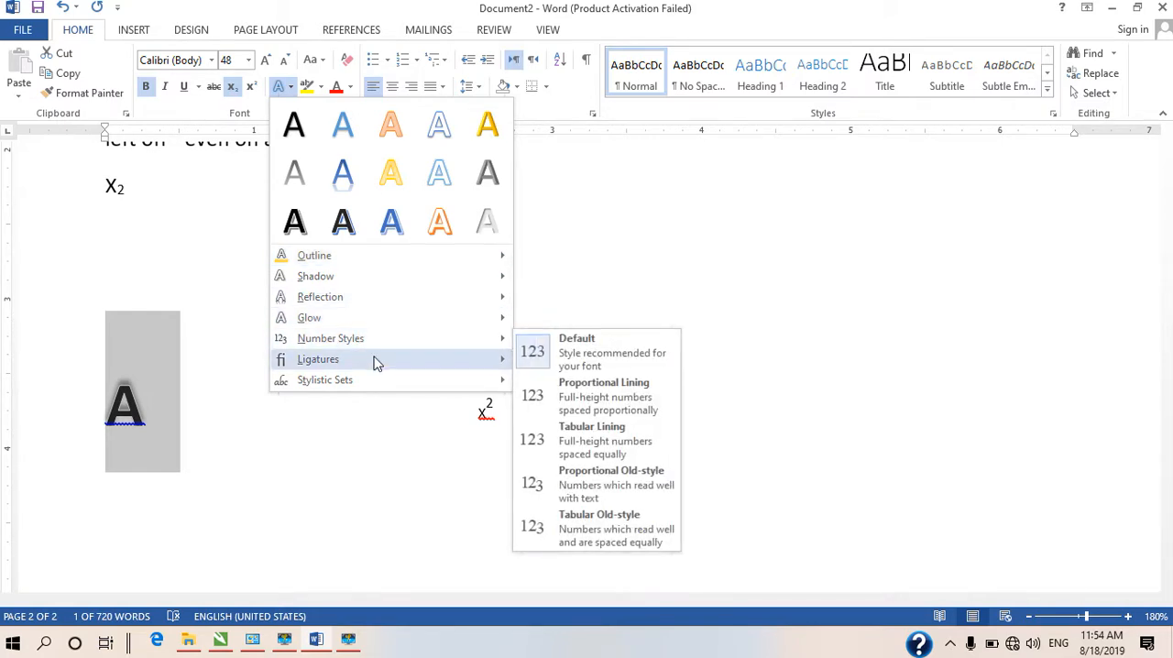
{"action": "mouse_move", "coordinate": [374, 364]}
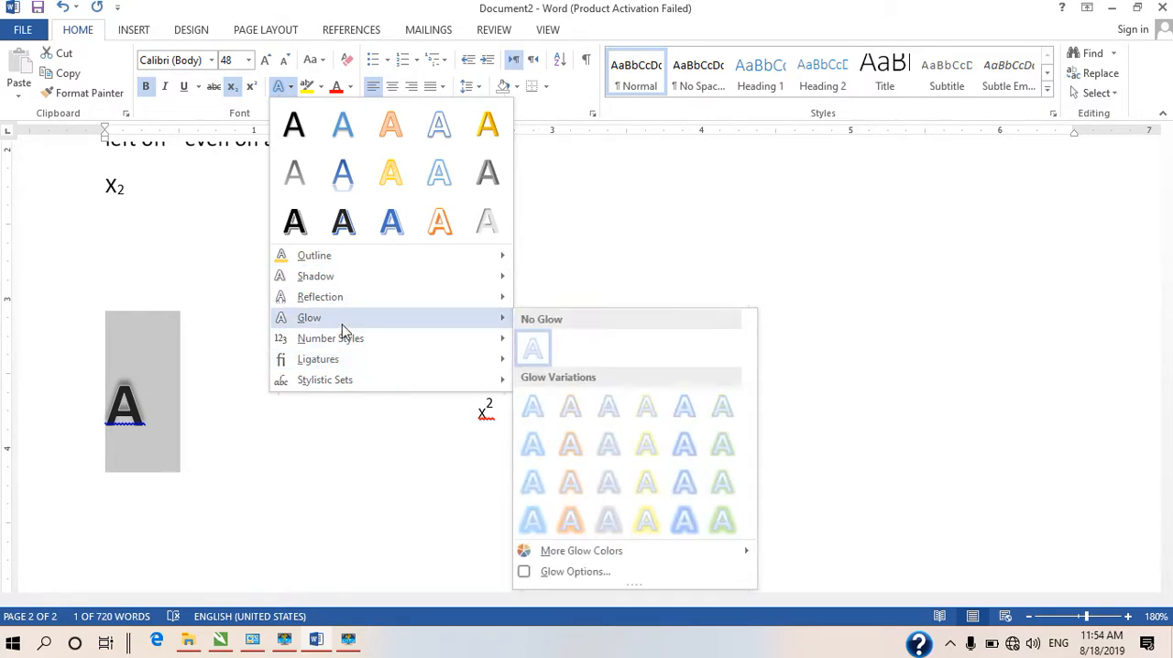
{"action": "left_click", "coordinate": [321, 87]}
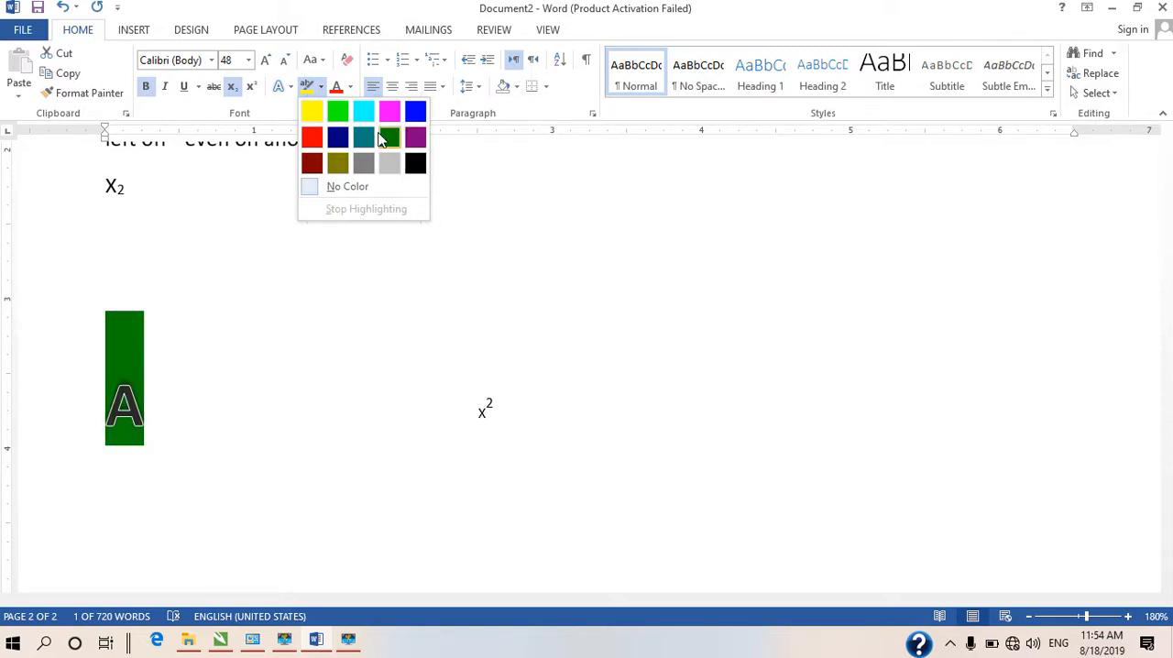
{"action": "left_click", "coordinate": [311, 111]}
{"action": "left_click", "coordinate": [359, 285]}
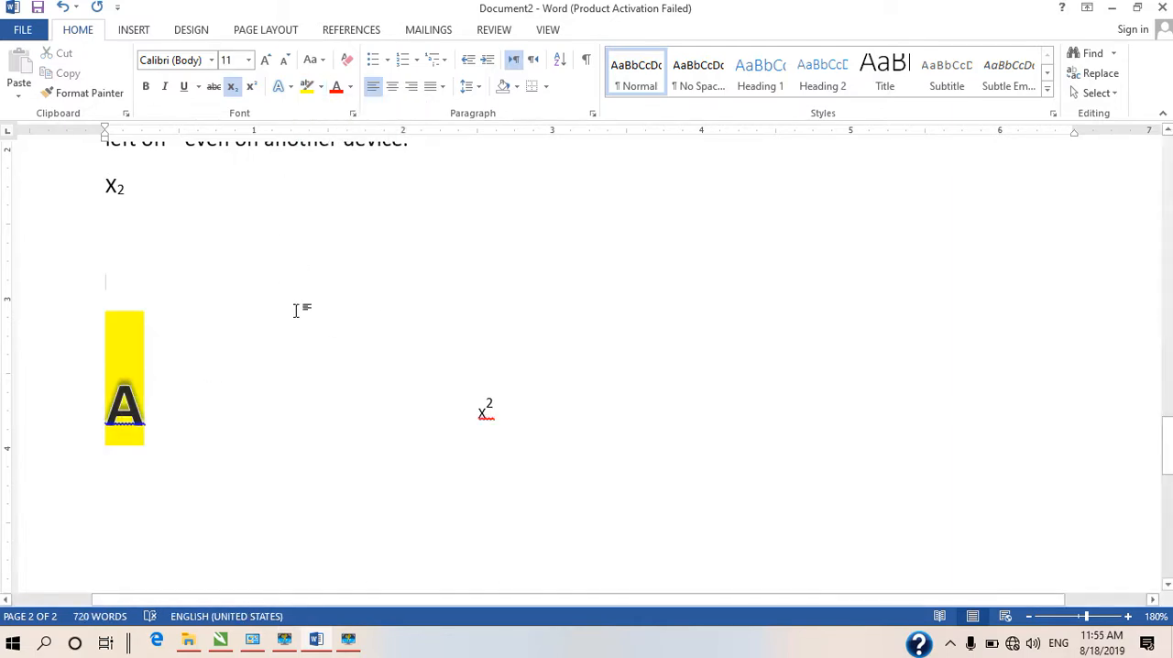
Highlight the first two lines of the page 2 paragraph beginning "Reading is easier" in yellow
{"action": "scroll", "coordinate": [437, 210], "scroll_direction": "up", "scroll_amount": 4}
{"action": "left_click_drag", "start_coordinate": [1065, 320], "coordinate": [87, 307]}
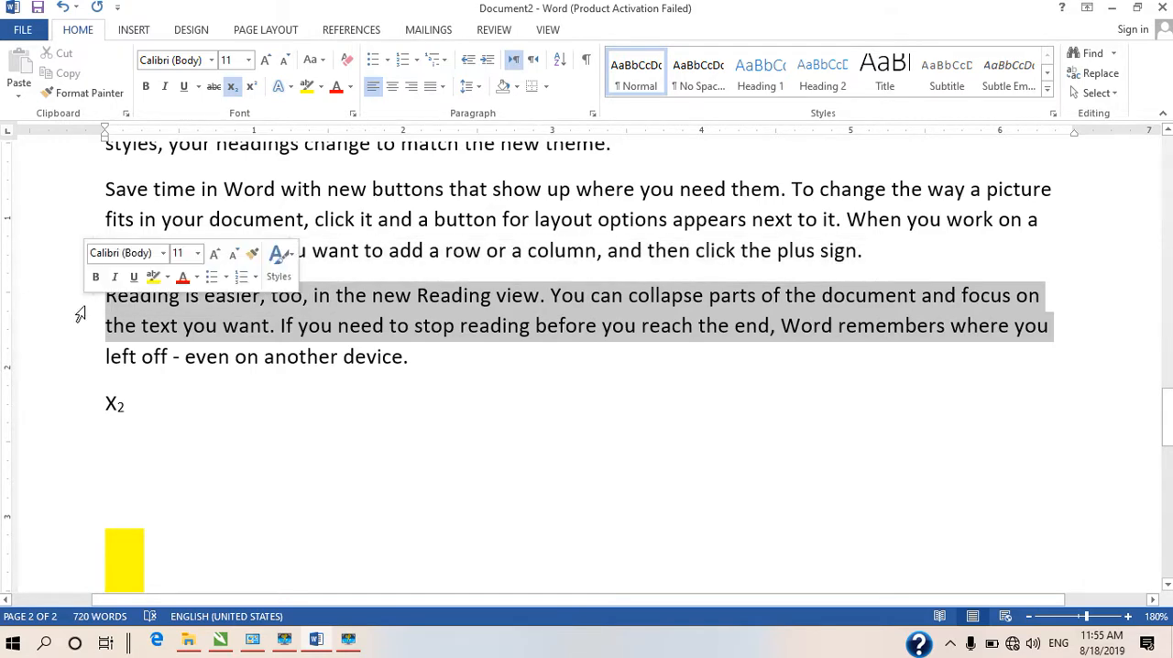
{"action": "left_click", "coordinate": [320, 86]}
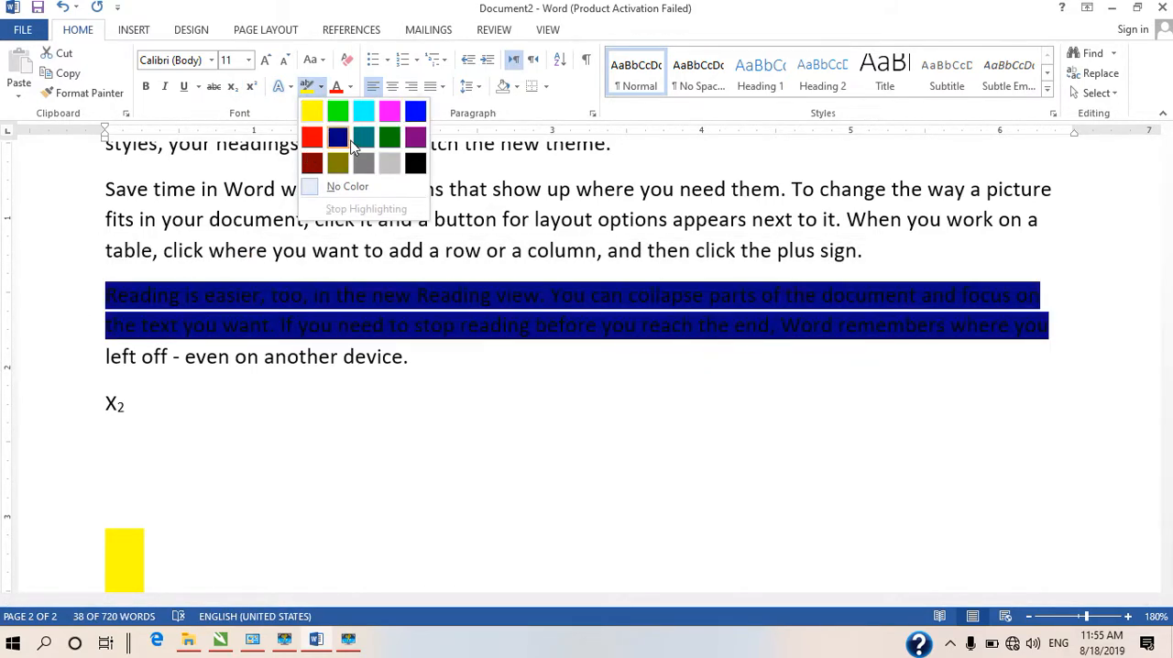
{"action": "left_click", "coordinate": [312, 112]}
{"action": "left_click", "coordinate": [542, 434]}
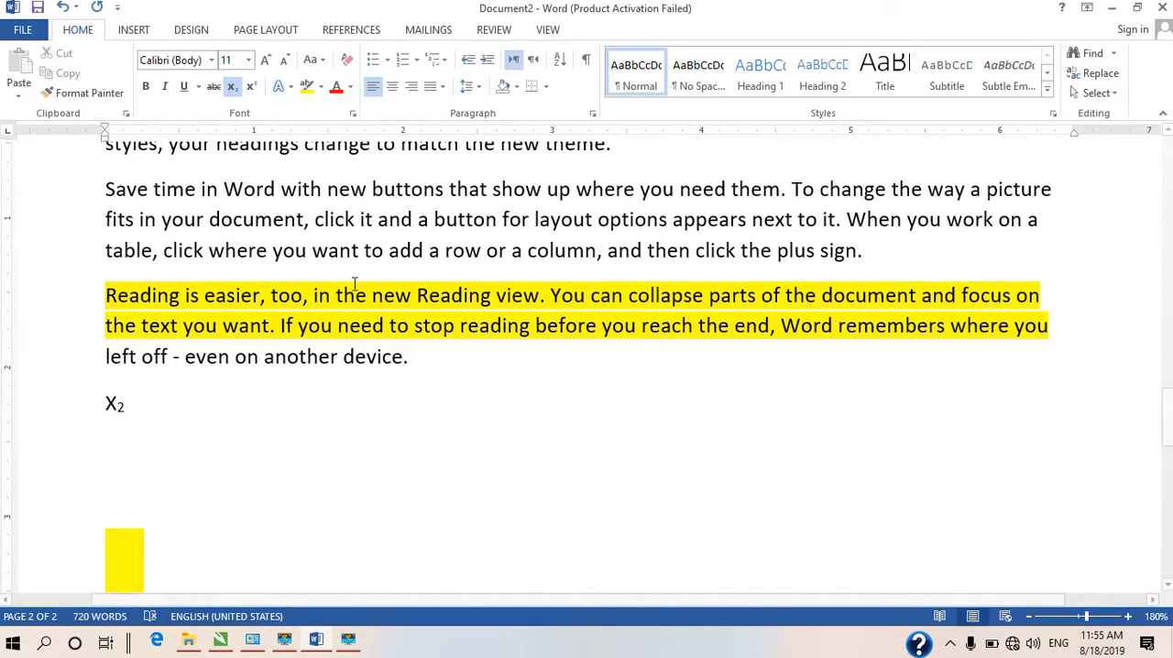
Set the font color of the page 2 paragraph beginning "Save time in Word" to yellow
{"action": "left_click_drag", "start_coordinate": [900, 260], "coordinate": [108, 198]}
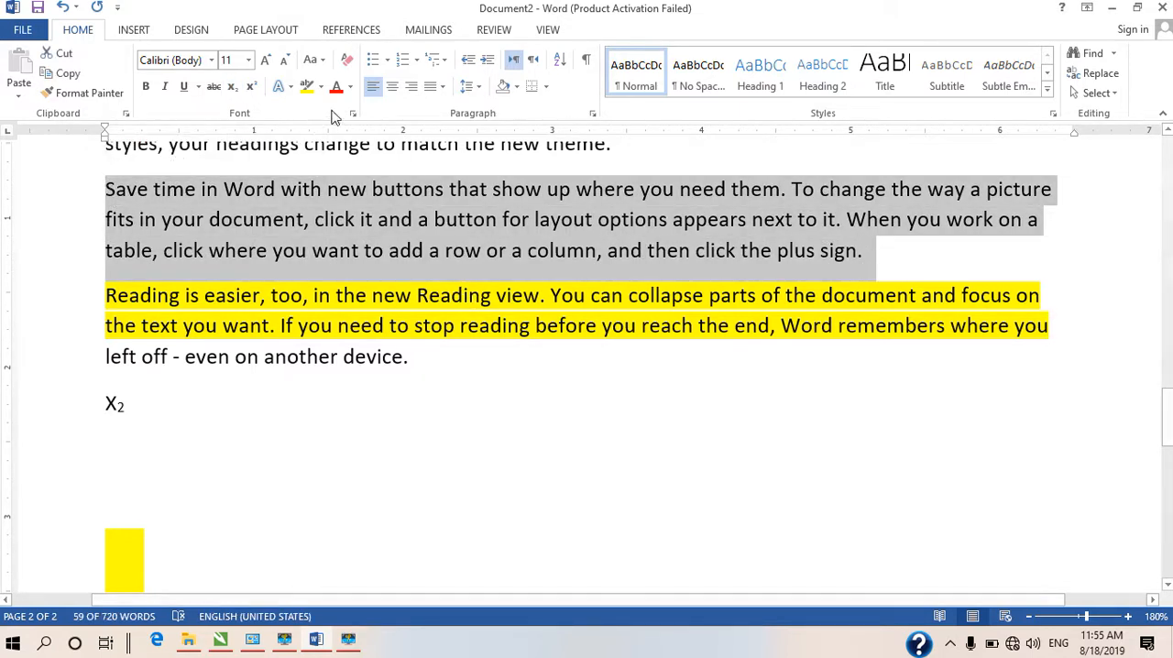
{"action": "left_click", "coordinate": [350, 87]}
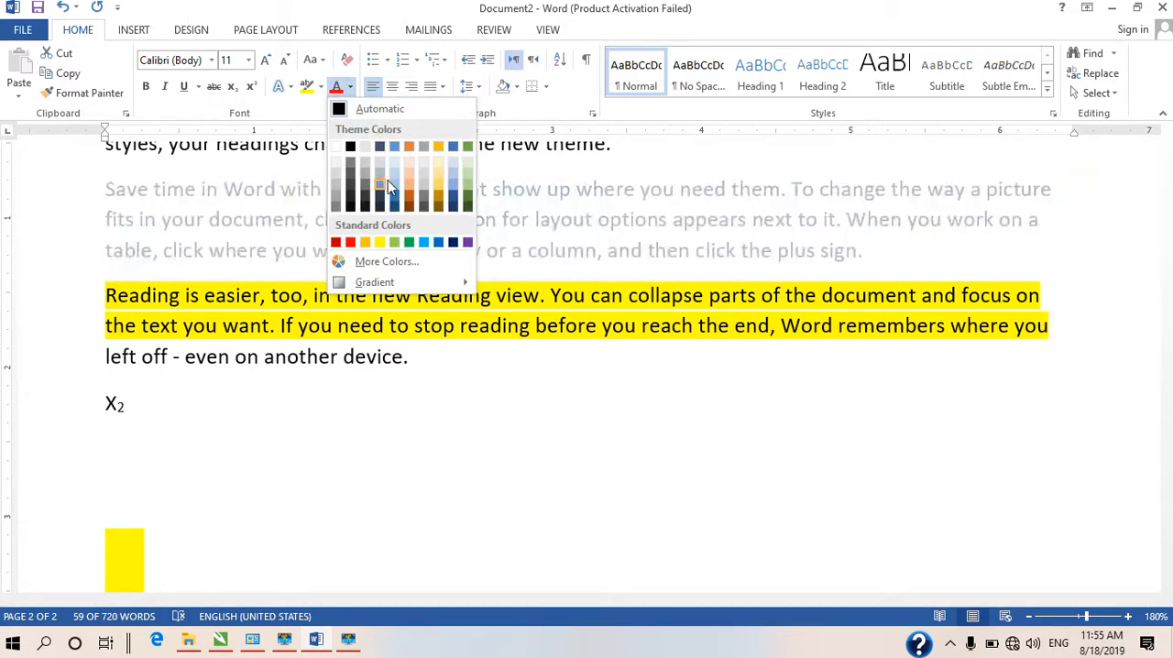
{"action": "left_click", "coordinate": [380, 242]}
{"action": "left_click", "coordinate": [503, 414]}
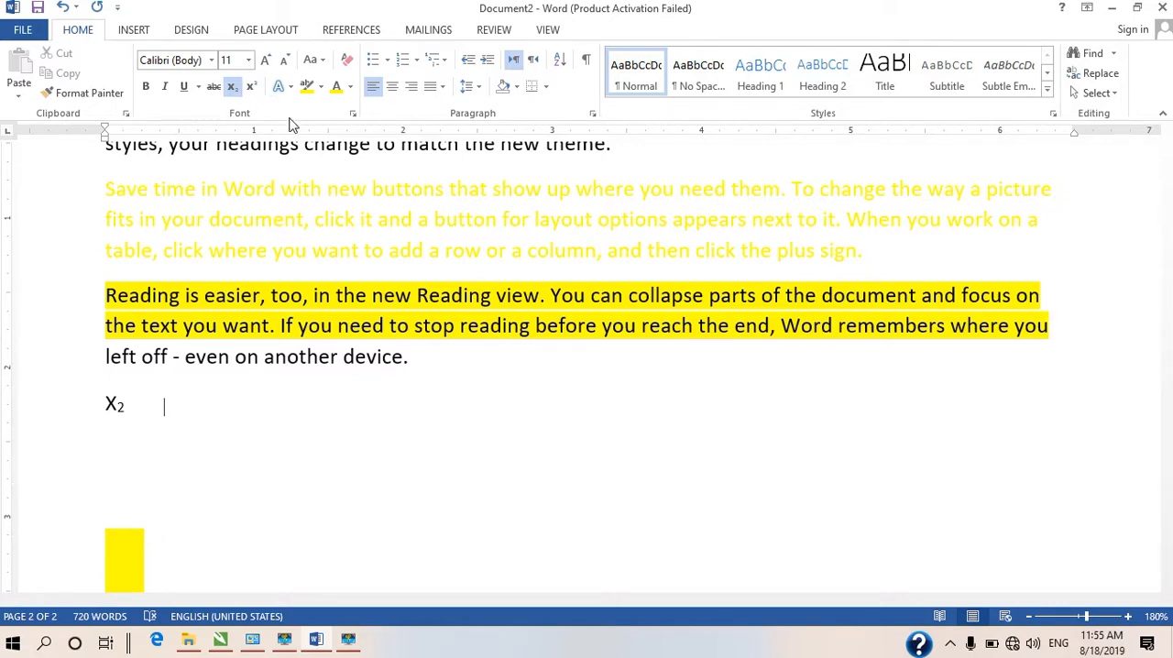
Cut the page 1 text from "Design and choose a new" to "match the new theme." and paste it beside the letter A, keeping source formatting
{"action": "scroll", "coordinate": [466, 230], "scroll_direction": "up", "scroll_amount": 10}
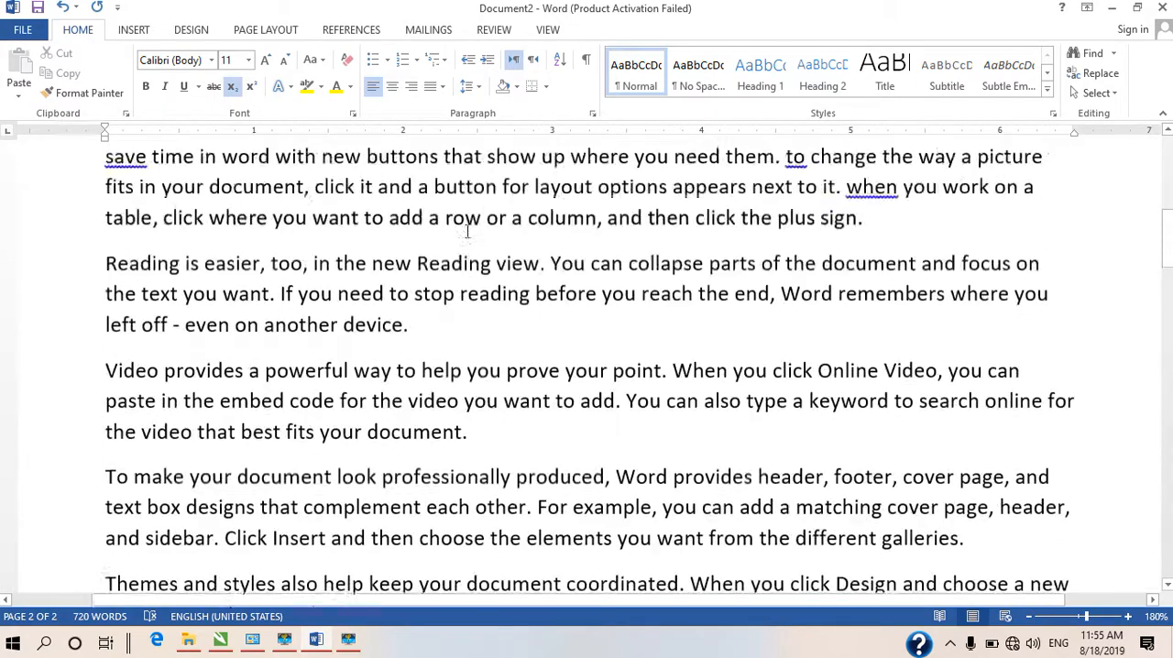
{"action": "scroll", "coordinate": [467, 227], "scroll_direction": "down", "scroll_amount": 4}
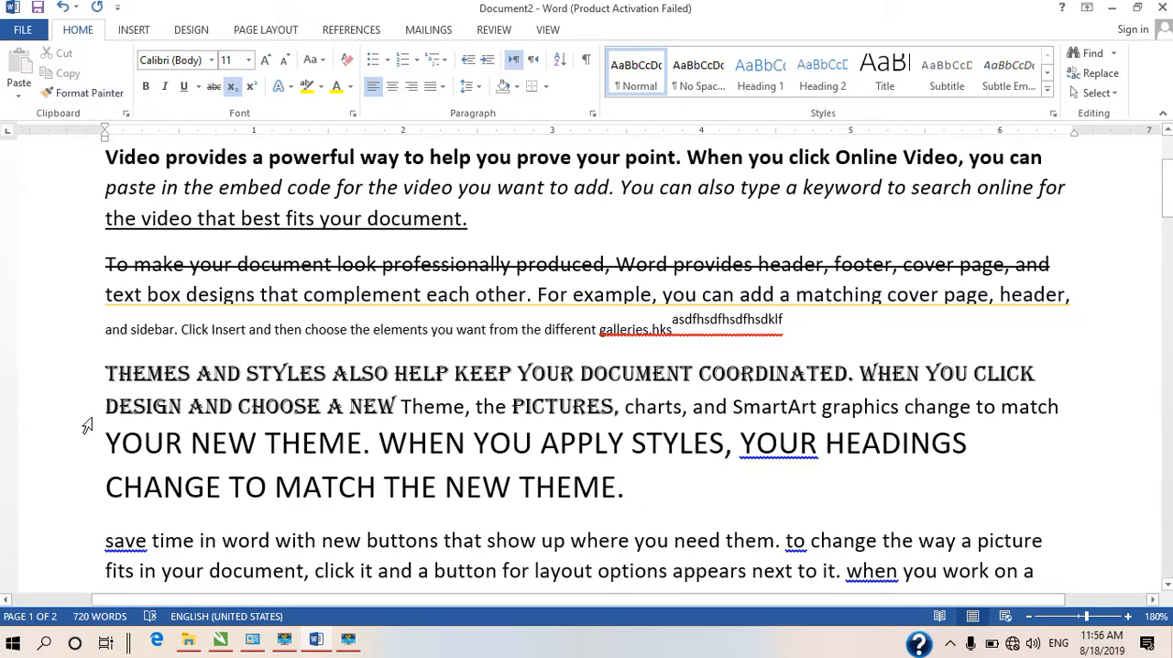
{"action": "left_click_drag", "start_coordinate": [87, 424], "coordinate": [437, 499]}
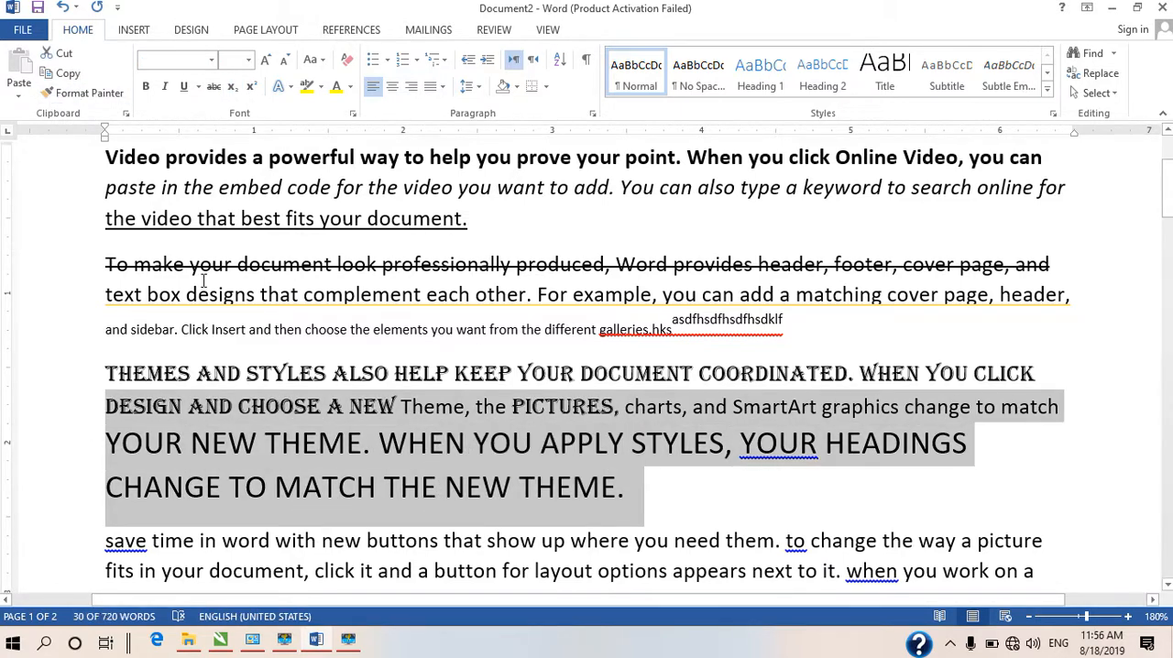
{"action": "left_click", "coordinate": [70, 55]}
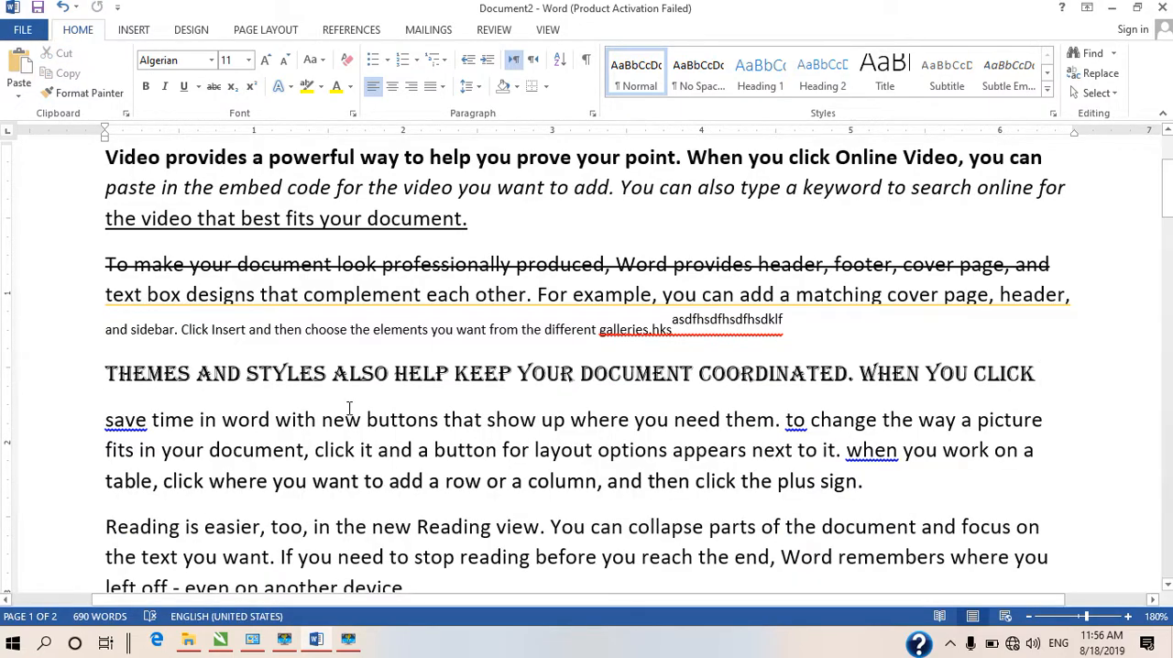
{"action": "scroll", "coordinate": [349, 408], "scroll_direction": "down", "scroll_amount": 15}
{"action": "left_click", "coordinate": [191, 431]}
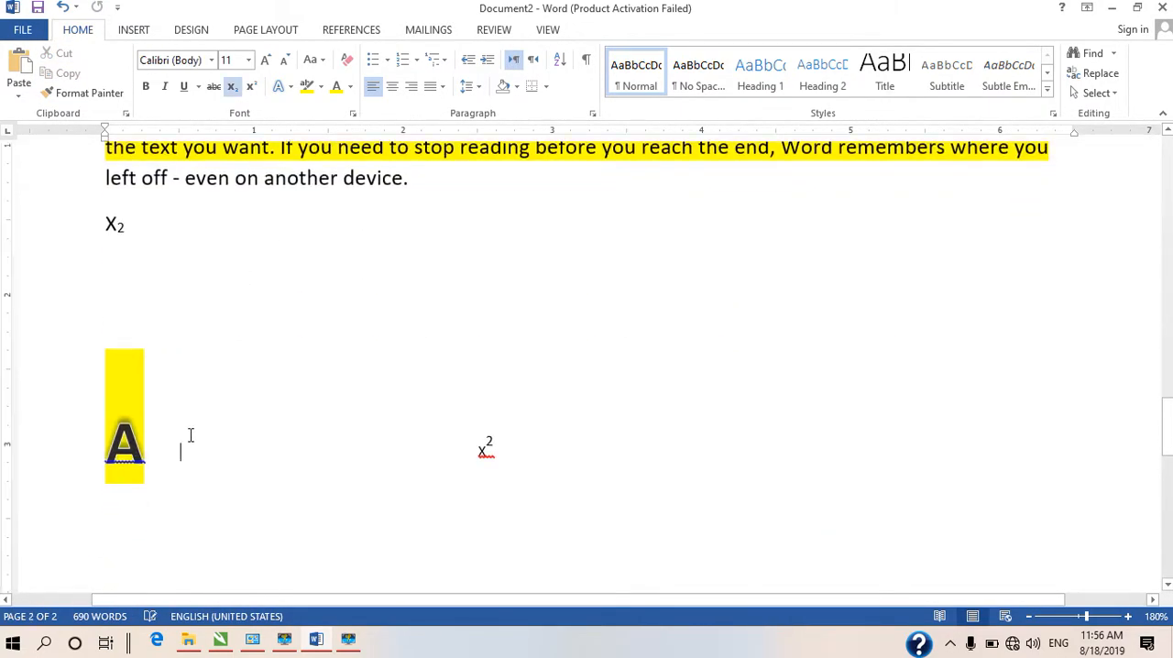
{"action": "right_click", "coordinate": [199, 458]}
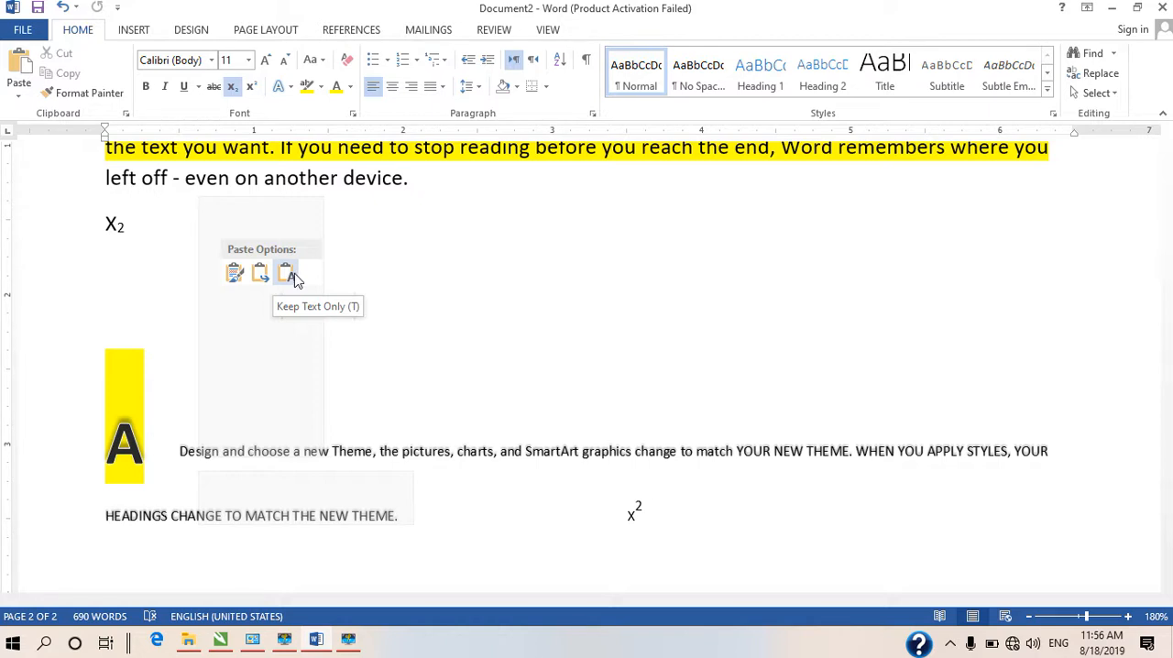
{"action": "left_click", "coordinate": [234, 275]}
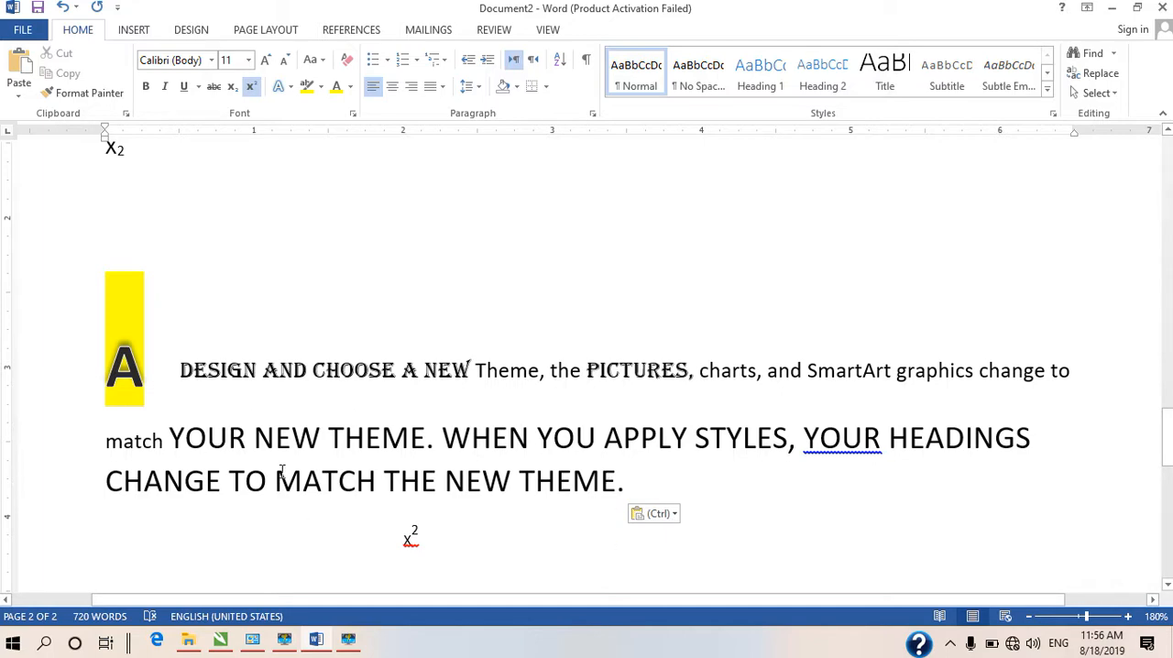
Copy the first two lines of the lower page 1 paragraph beginning "To make your document" and preview pasting them before x² with source formatting
{"action": "scroll", "coordinate": [752, 306], "scroll_direction": "up", "scroll_amount": 10}
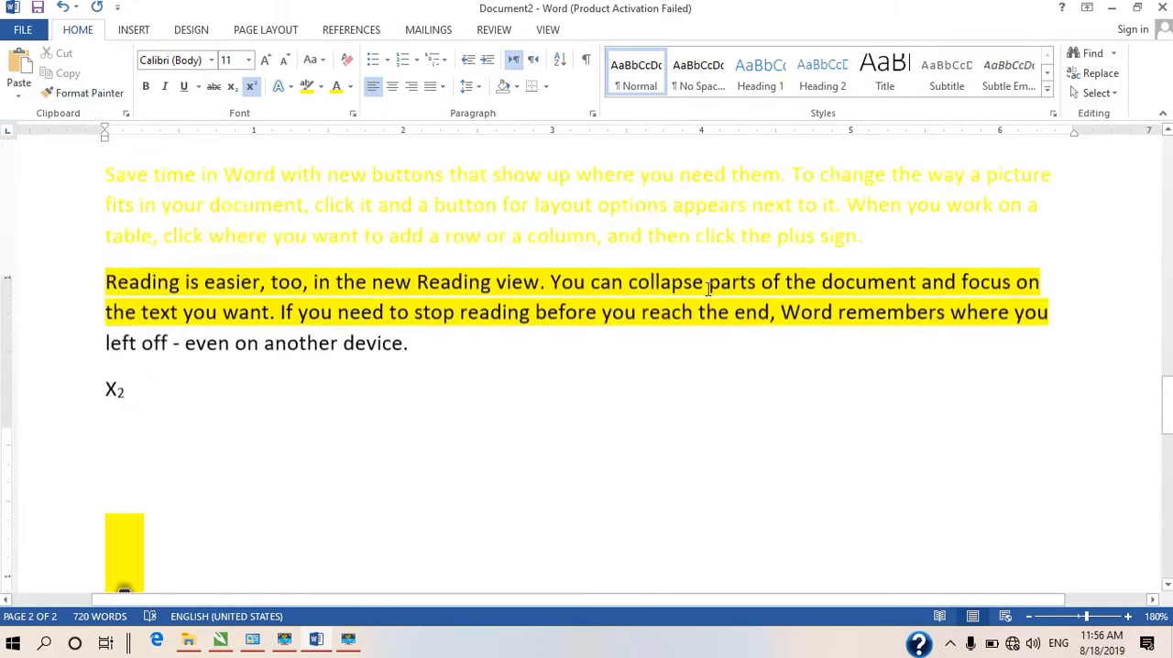
{"action": "left_click_drag", "start_coordinate": [1071, 345], "coordinate": [86, 298]}
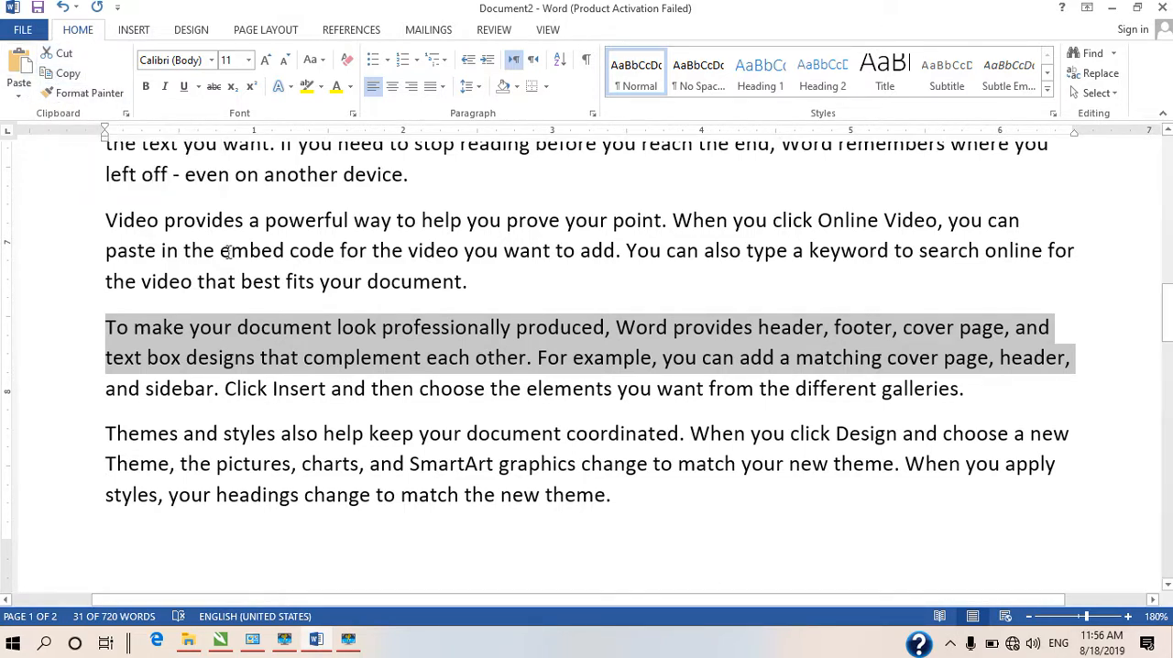
{"action": "scroll", "coordinate": [393, 473], "scroll_direction": "down", "scroll_amount": 15}
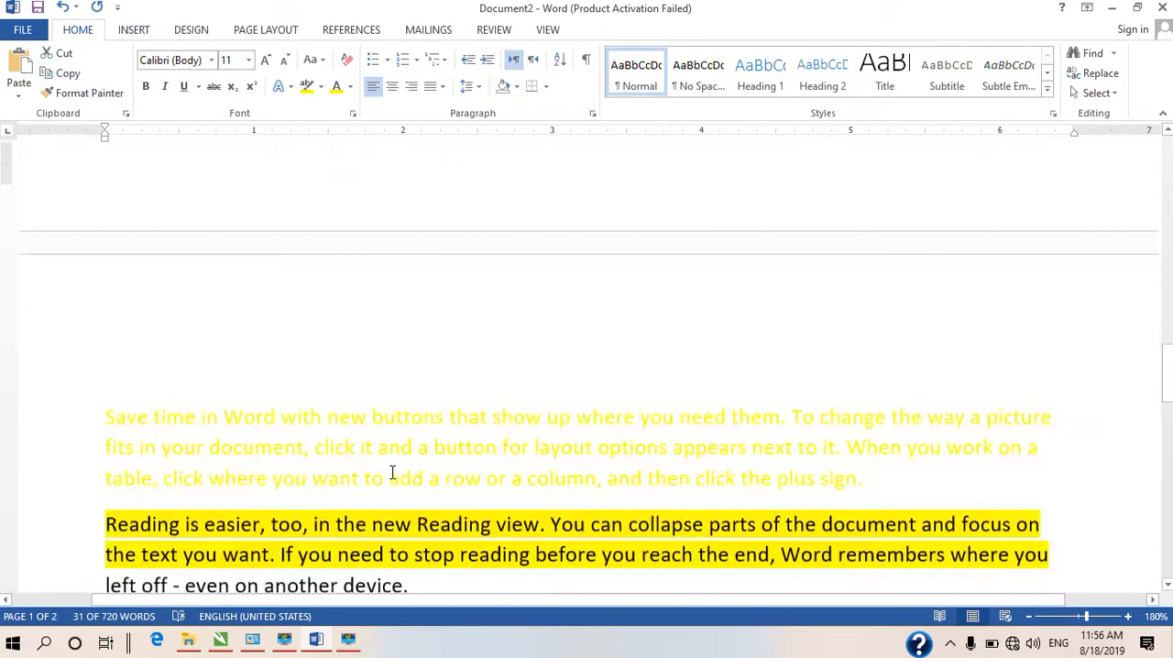
{"action": "left_click", "coordinate": [162, 353]}
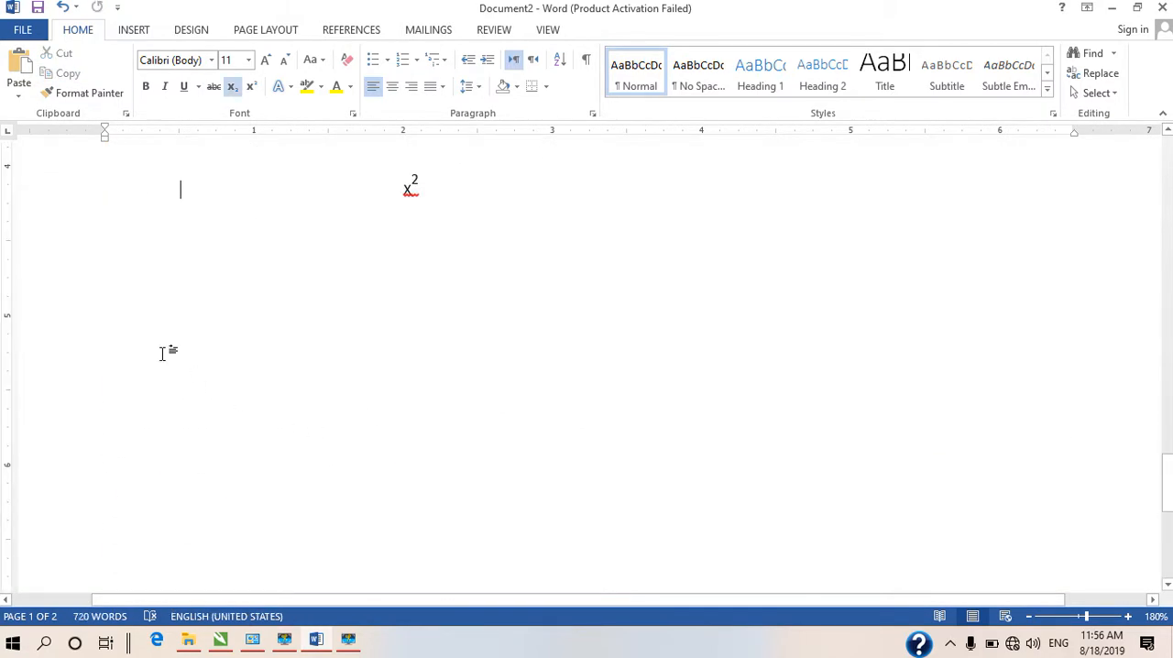
{"action": "left_click", "coordinate": [24, 96]}
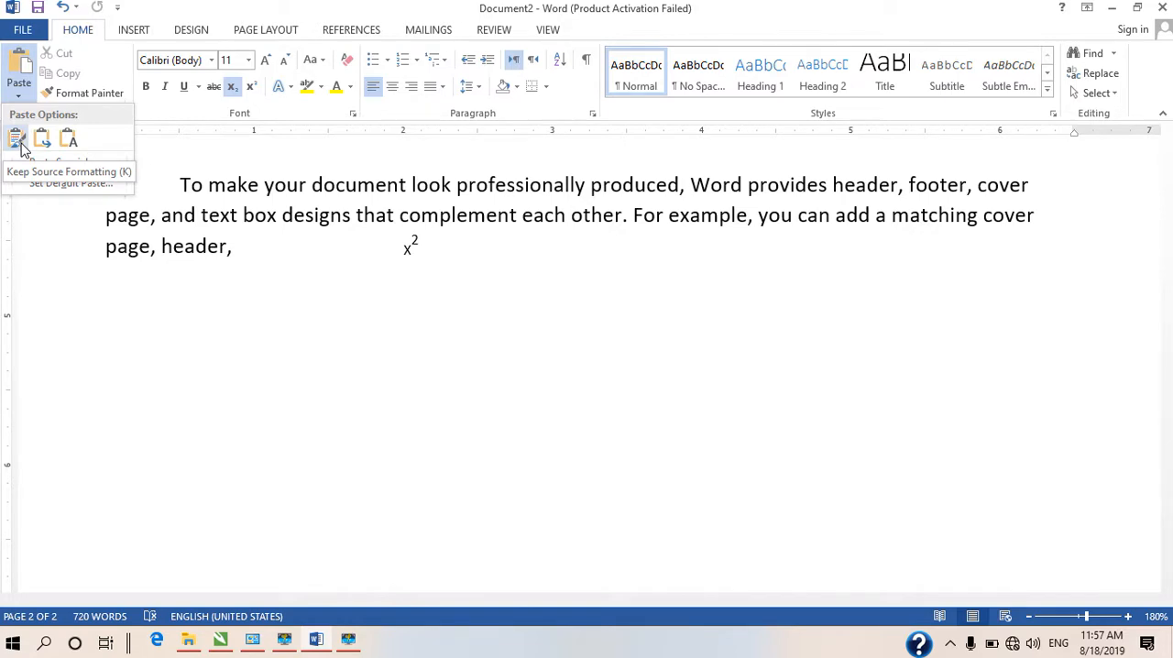
{"action": "scroll", "coordinate": [501, 288], "scroll_direction": "up", "scroll_amount": 5}
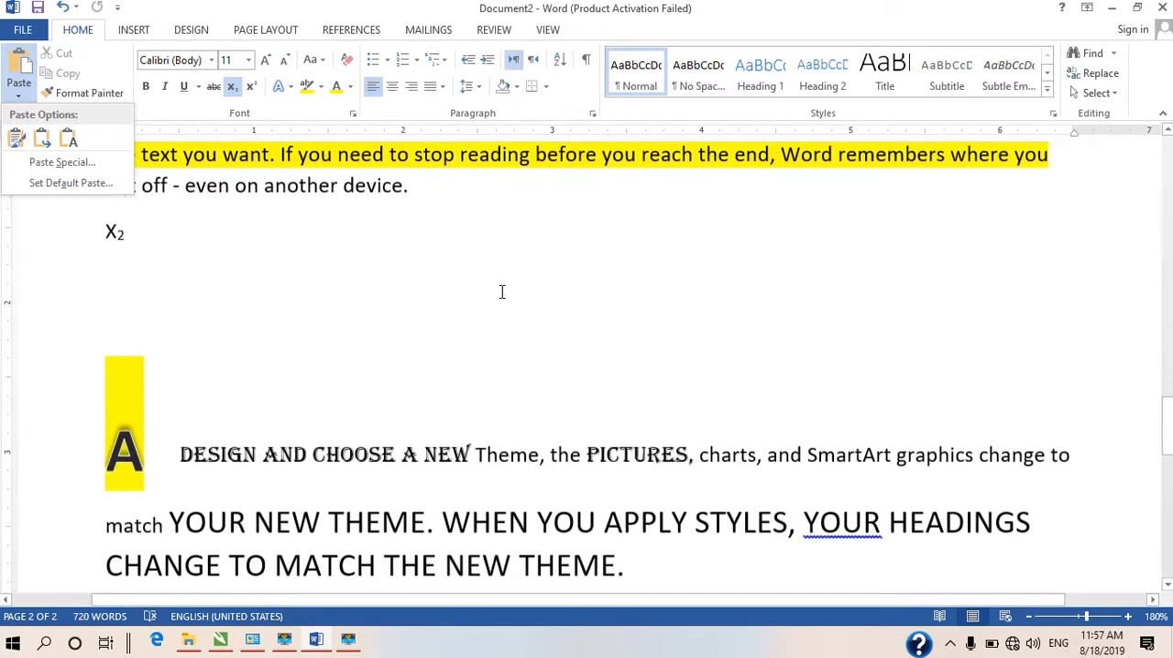
{"action": "scroll", "coordinate": [737, 272], "scroll_direction": "up", "scroll_amount": 2}
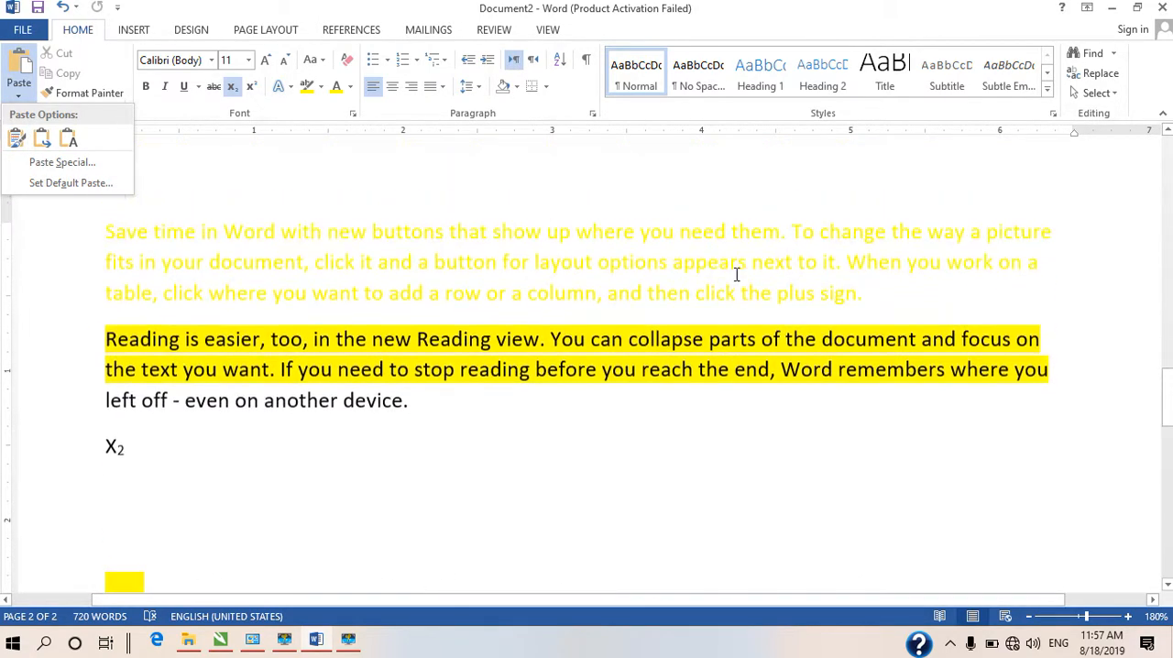
{"action": "left_click", "coordinate": [879, 304]}
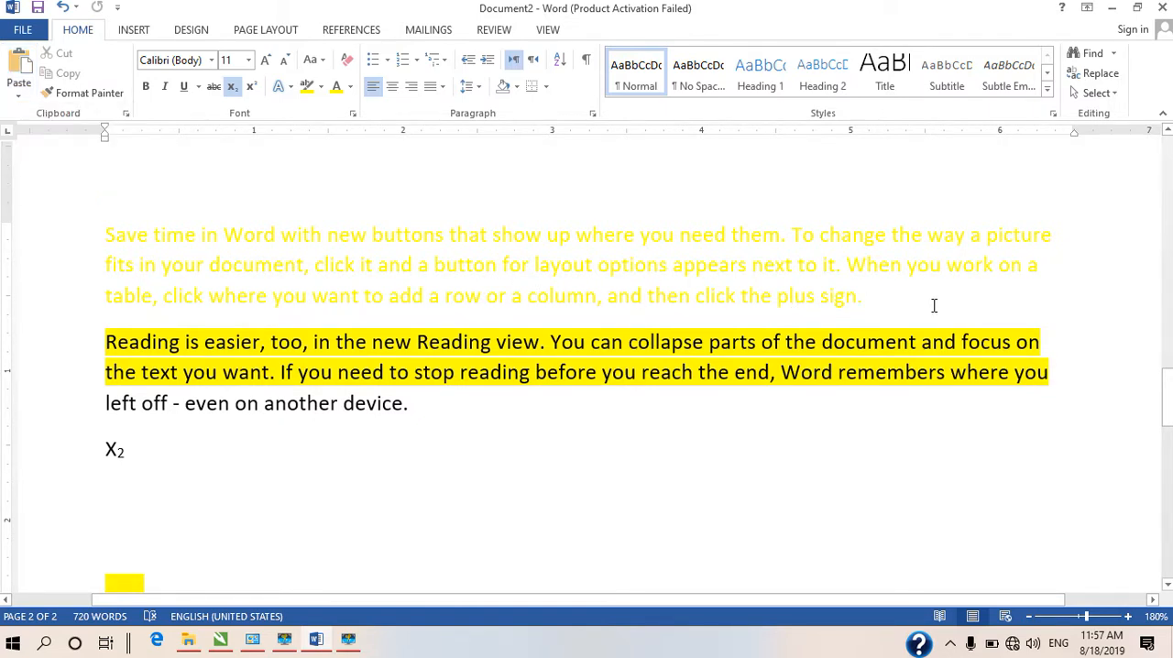
Copy the yellow paragraph beginning "Save time in Word" and paste it after x², keeping source formatting
{"action": "left_click_drag", "start_coordinate": [864, 296], "coordinate": [27, 231]}
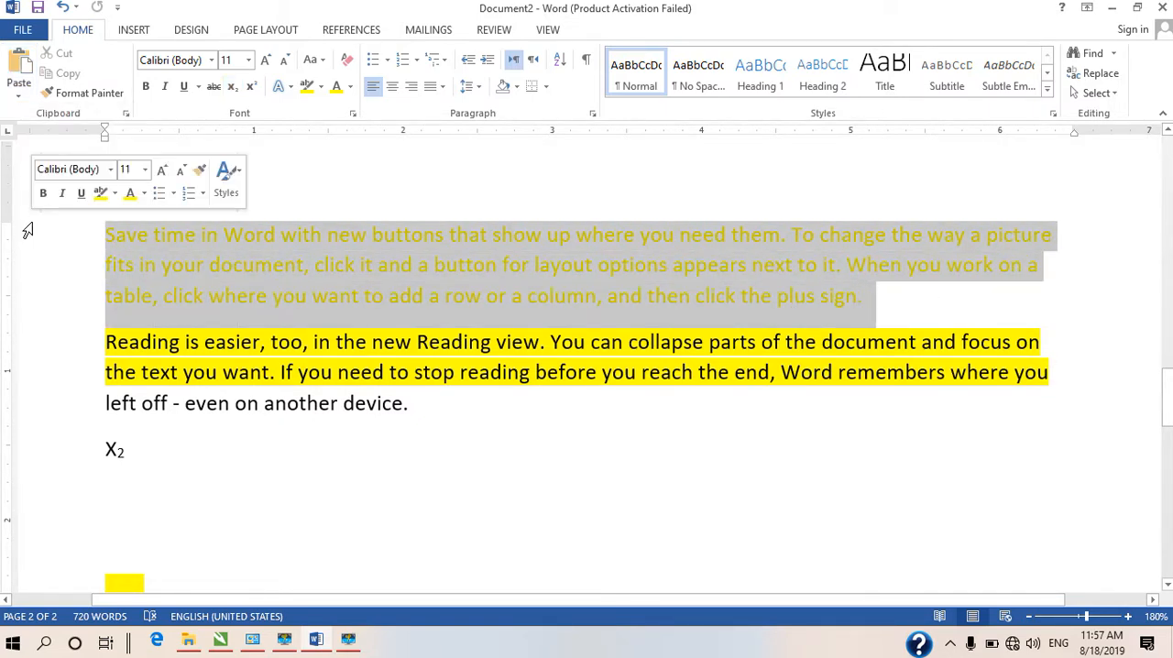
{"action": "left_click", "coordinate": [79, 76]}
{"action": "scroll", "coordinate": [359, 405], "scroll_direction": "down", "scroll_amount": 6}
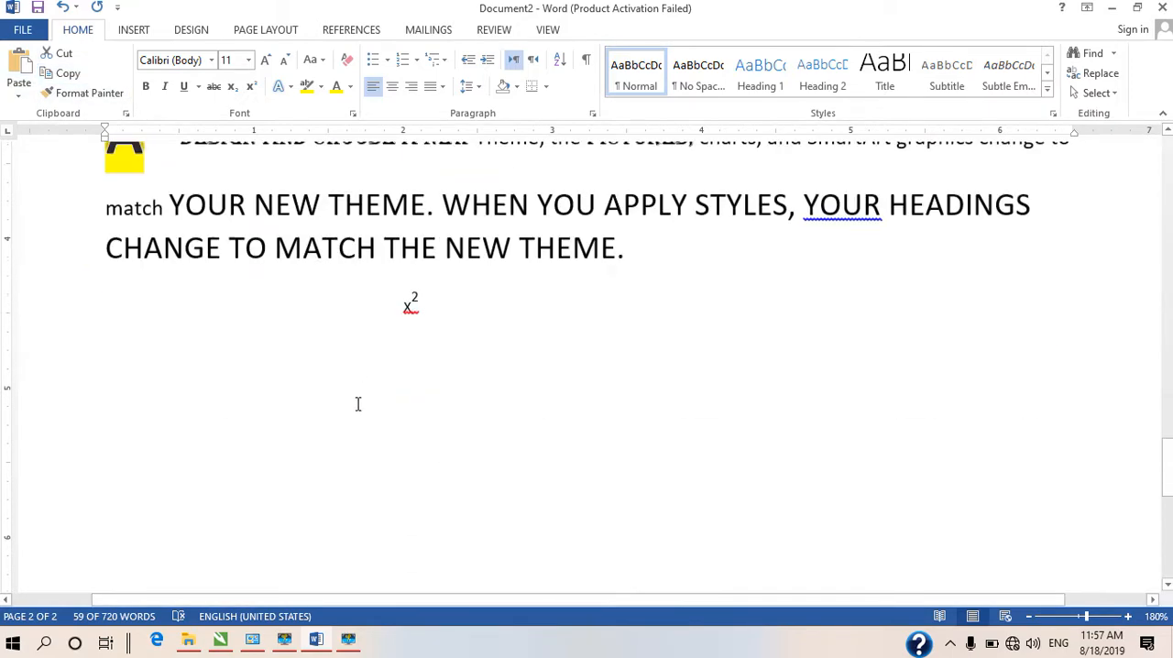
{"action": "scroll", "coordinate": [358, 404], "scroll_direction": "down", "scroll_amount": 5}
{"action": "scroll", "coordinate": [542, 285], "scroll_direction": "up", "scroll_amount": 6}
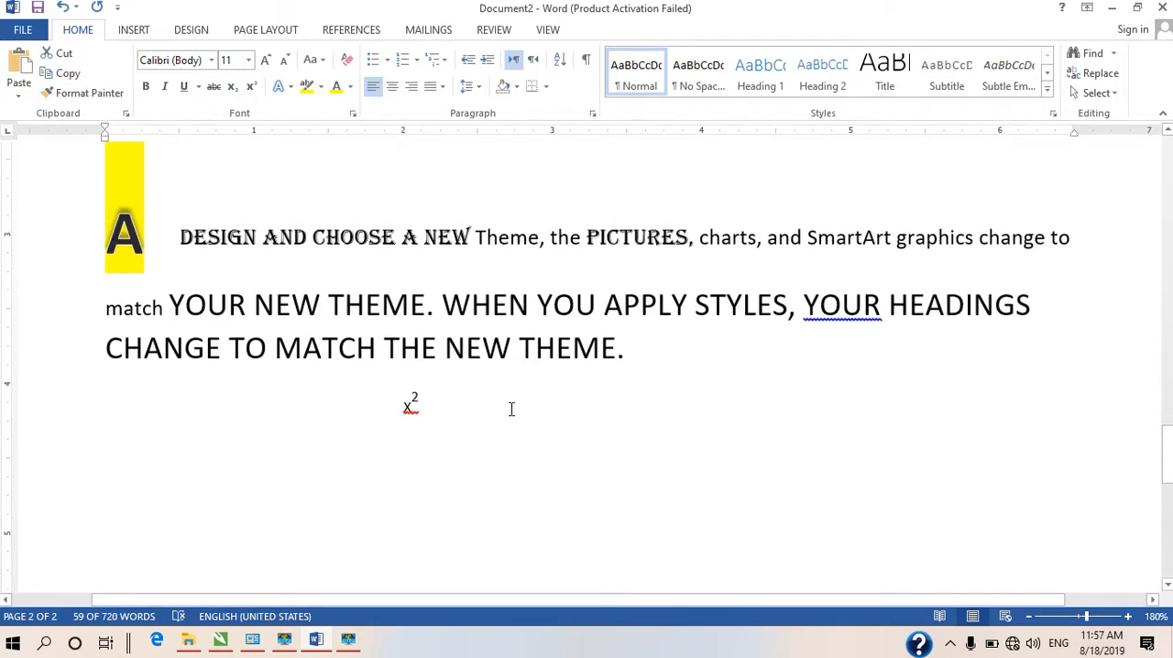
{"action": "left_click", "coordinate": [480, 400]}
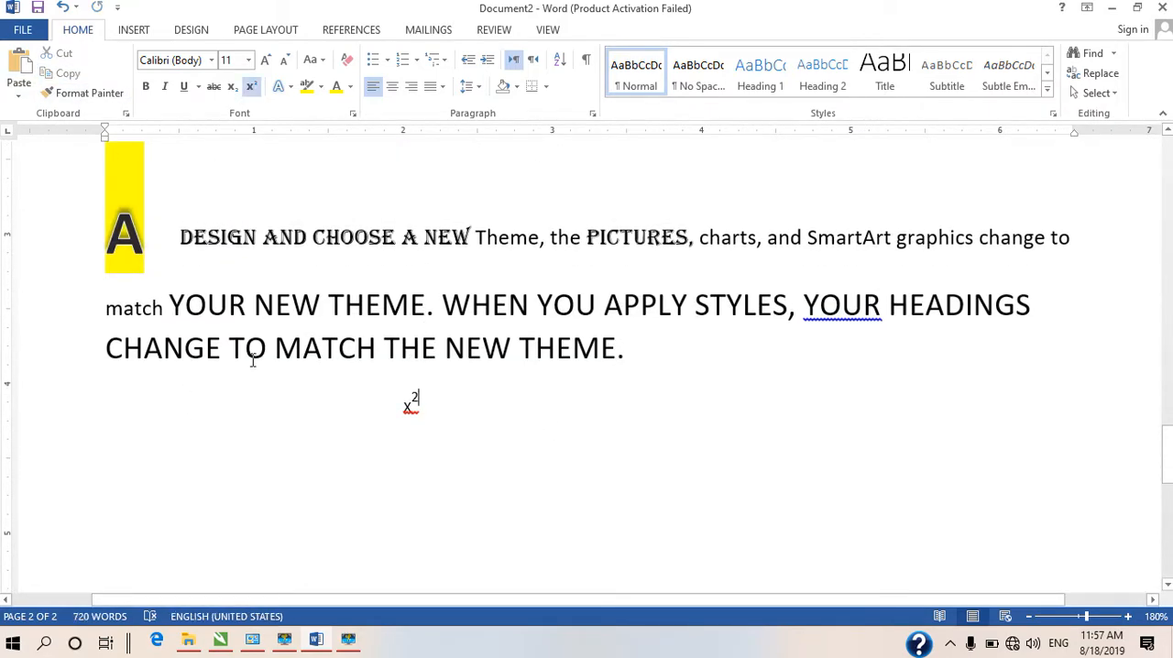
{"action": "left_click", "coordinate": [20, 95]}
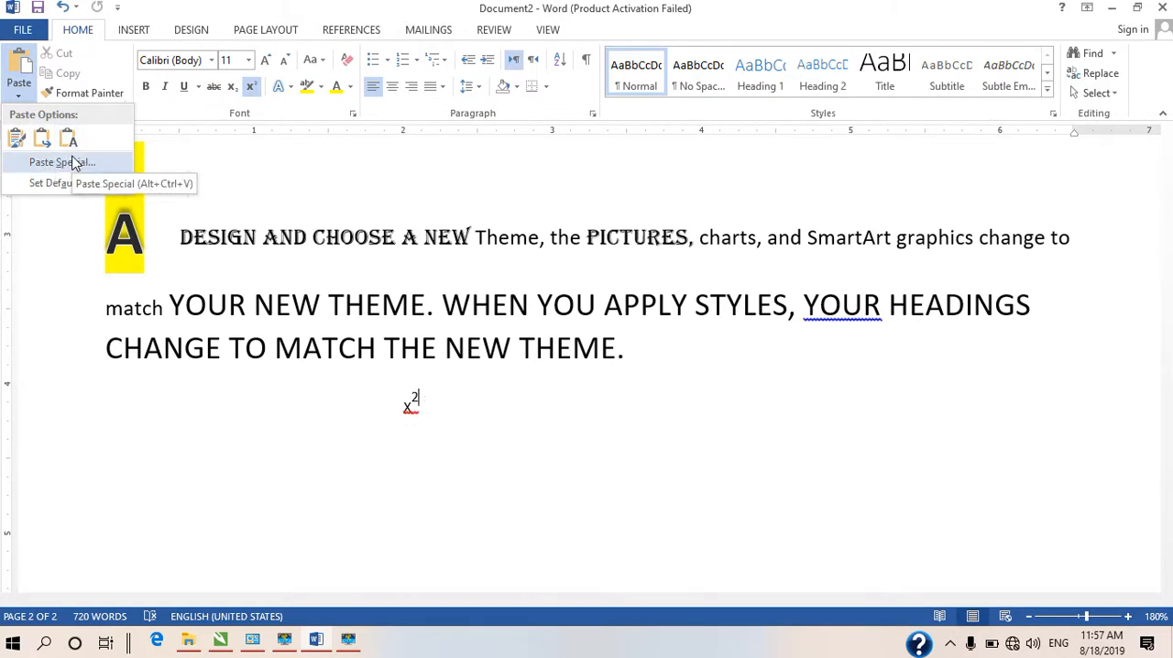
{"action": "left_click", "coordinate": [15, 137]}
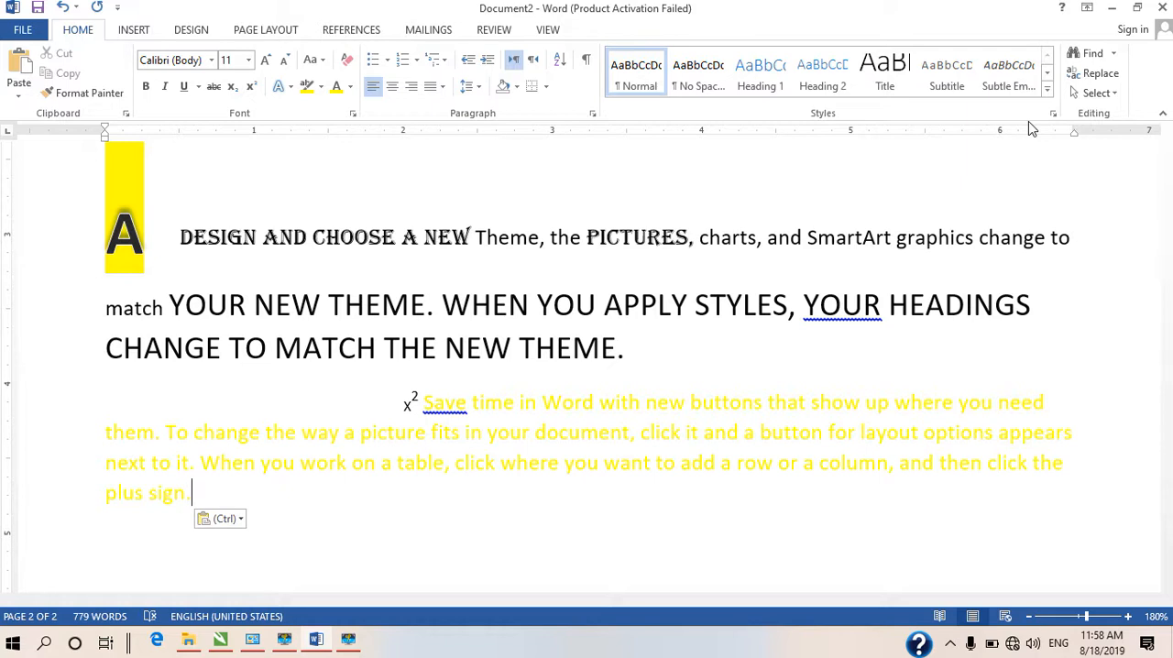
Show the commands for inserting content such as tables, pictures and shapes
{"action": "left_click", "coordinate": [140, 29]}
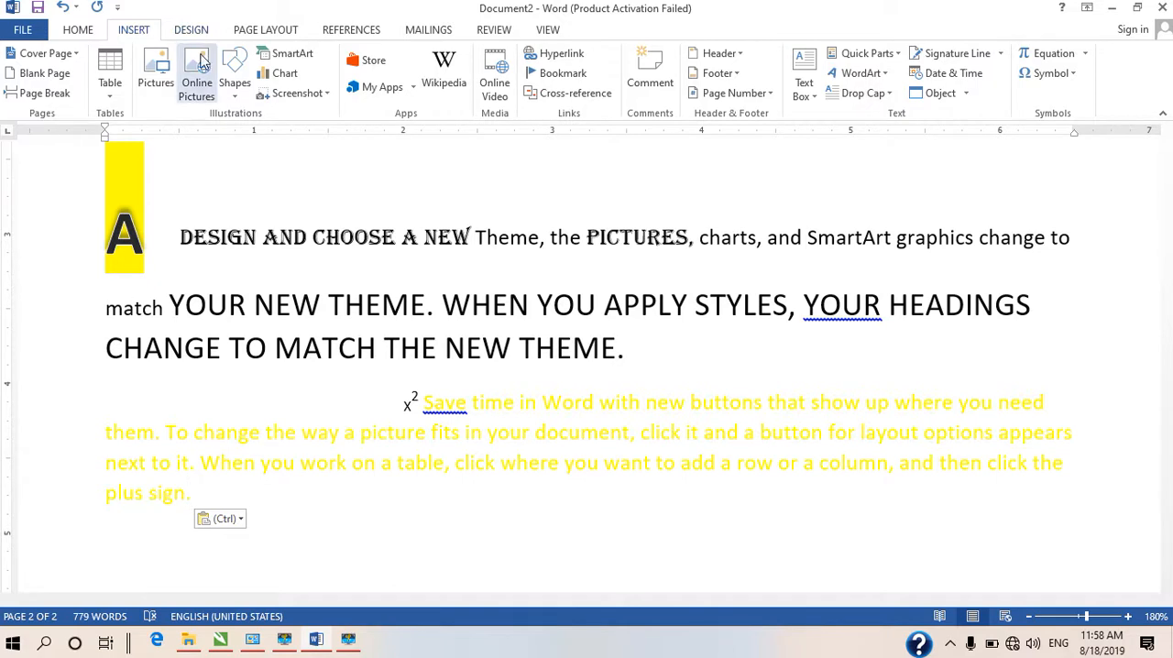